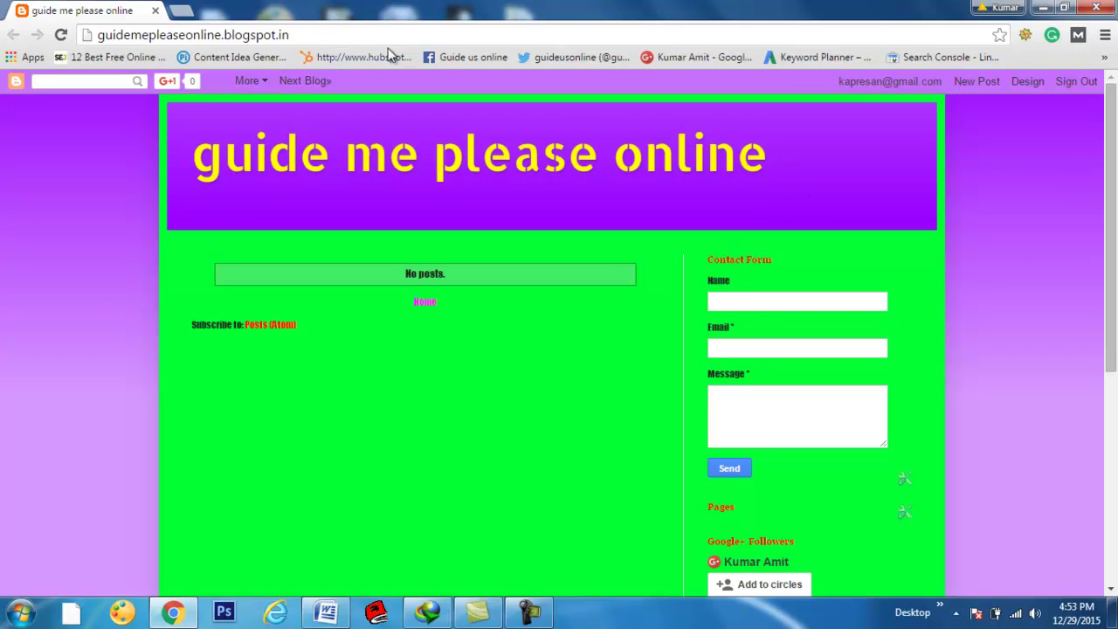
Step: Open the Blogger dashboard at blogger.com in a new browser tab
{"action": "scroll", "coordinate": [3, 294], "scroll_direction": "down", "scroll_amount": 5}
{"action": "scroll", "coordinate": [2, 295], "scroll_direction": "up", "scroll_amount": 5}
{"action": "left_click", "coordinate": [180, 10]}
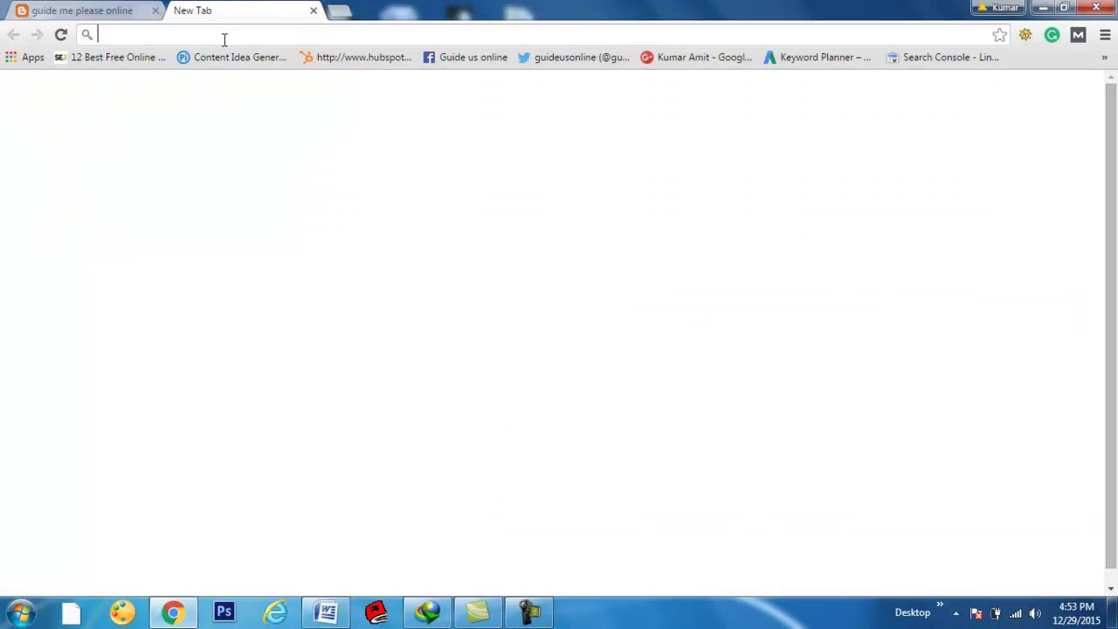
{"action": "type", "text": "blogger"}
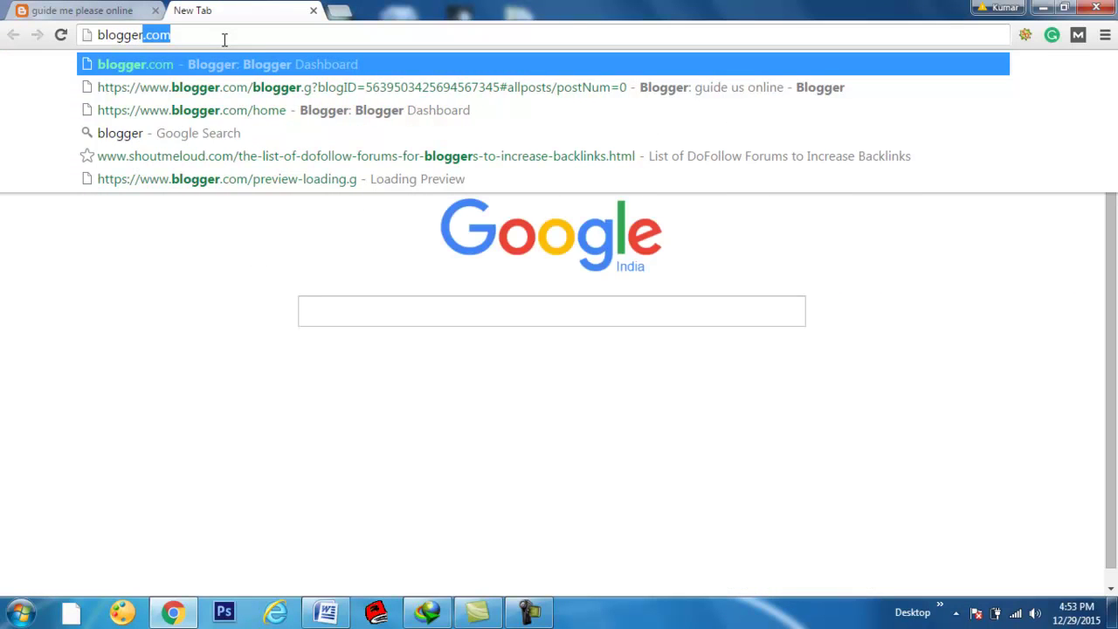
{"action": "key", "text": "Return"}
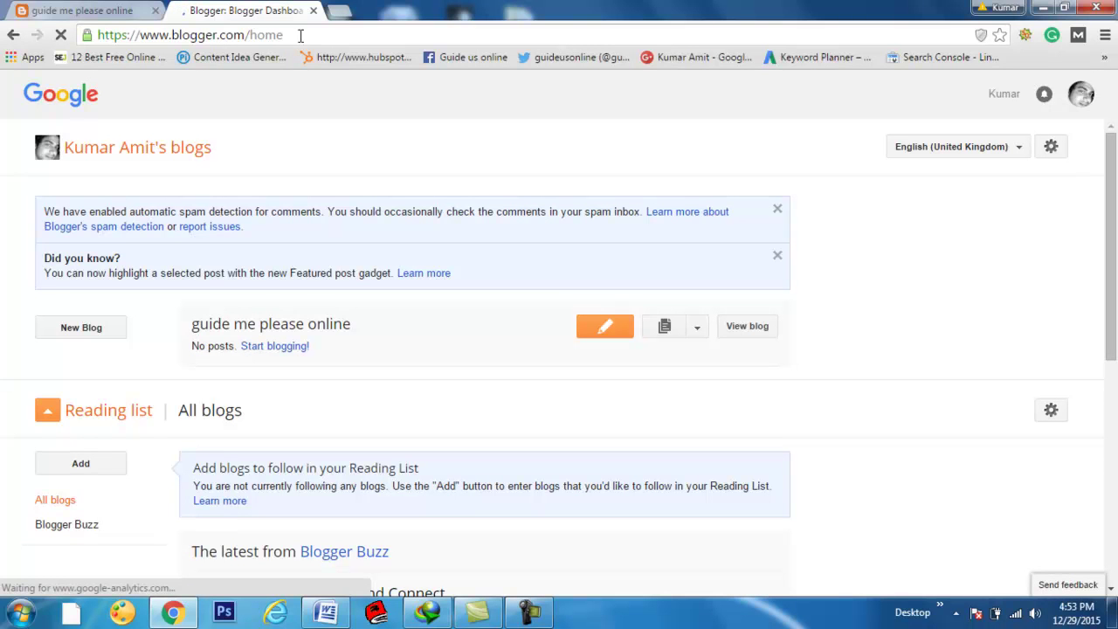
Step: Open the template page of the blog "guide me please online" and start customising its live template
{"action": "left_click", "coordinate": [699, 329]}
{"action": "left_click_drag", "start_coordinate": [716, 436], "coordinate": [719, 480]}
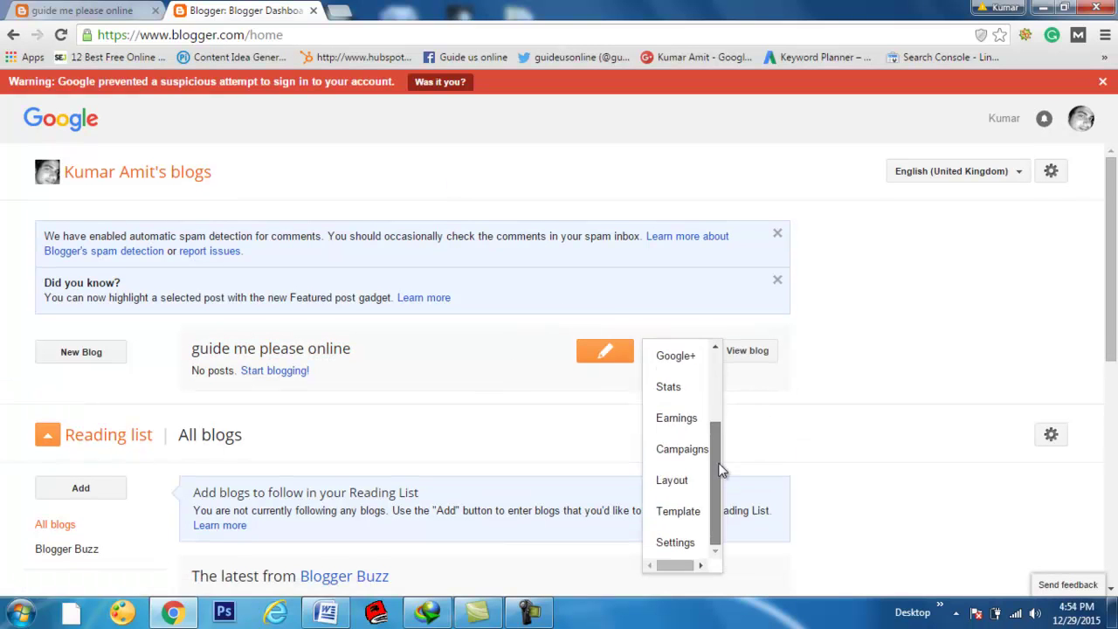
{"action": "left_click", "coordinate": [680, 516]}
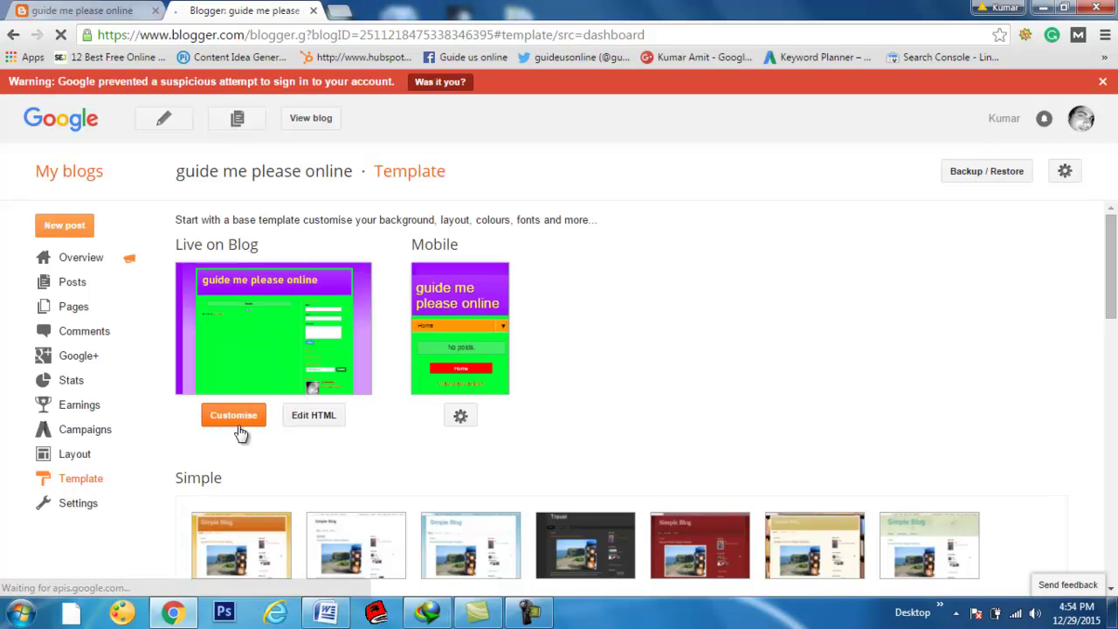
{"action": "left_click", "coordinate": [245, 425]}
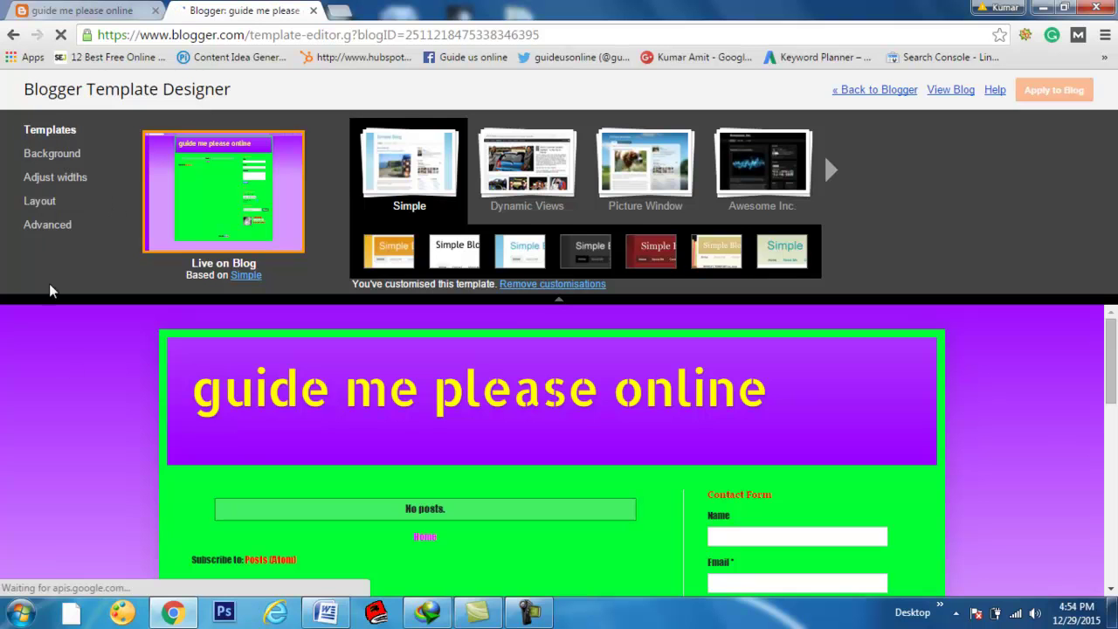
Step: Examine the blog's current design in the template preview, from the header down to the footer
{"action": "scroll", "coordinate": [3, 401], "scroll_direction": "down", "scroll_amount": 10}
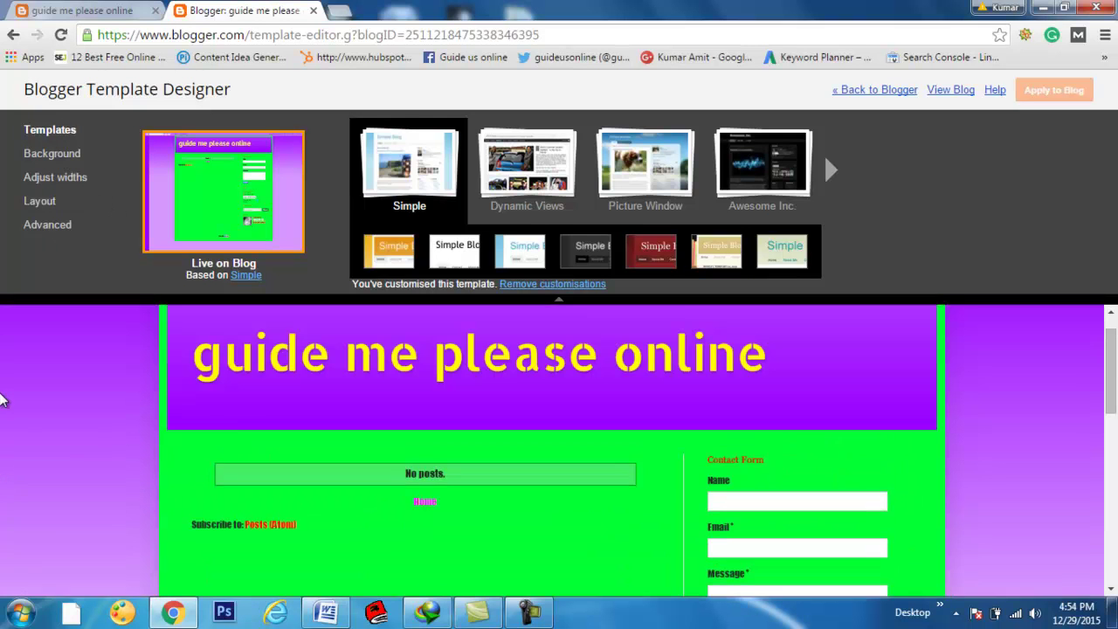
{"action": "scroll", "coordinate": [132, 449], "scroll_direction": "down", "scroll_amount": 10}
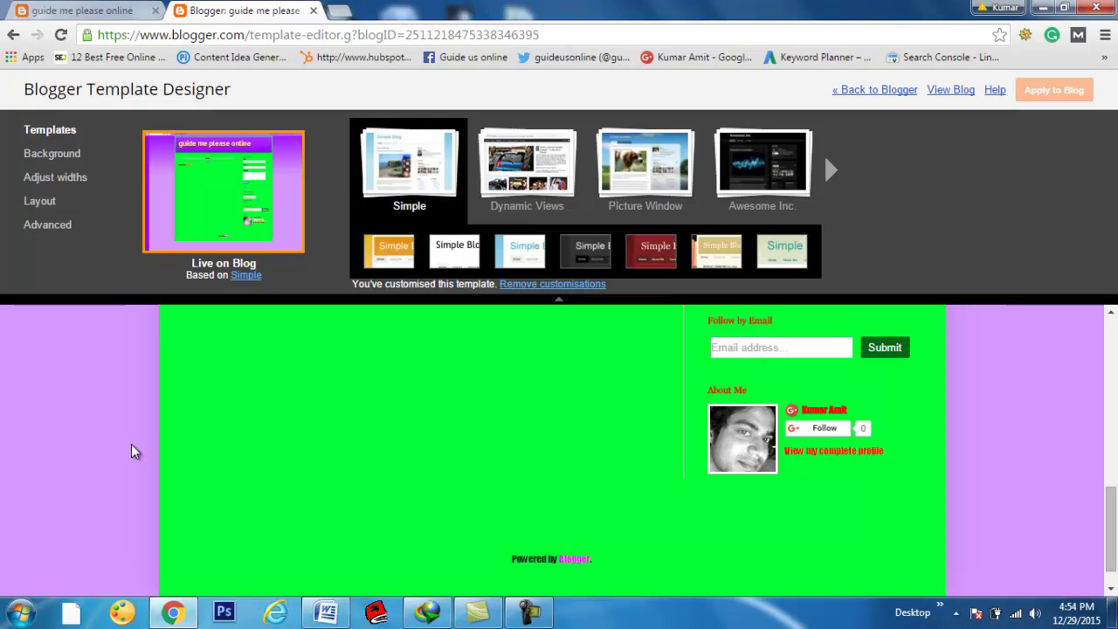
{"action": "scroll", "coordinate": [132, 452], "scroll_direction": "up", "scroll_amount": 10}
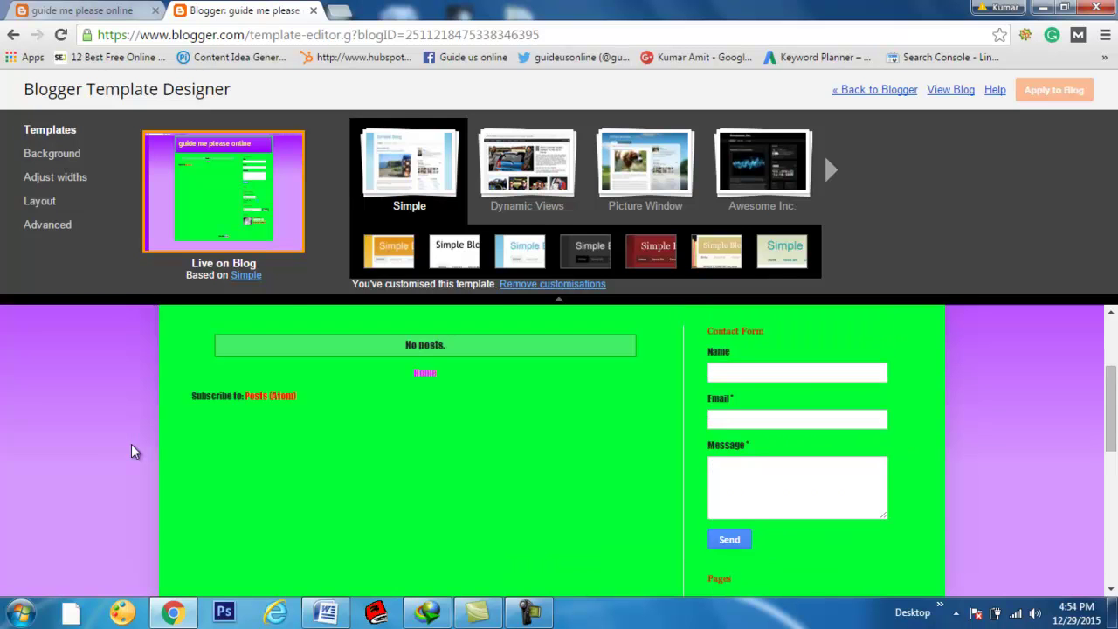
{"action": "scroll", "coordinate": [132, 452], "scroll_direction": "up", "scroll_amount": 2}
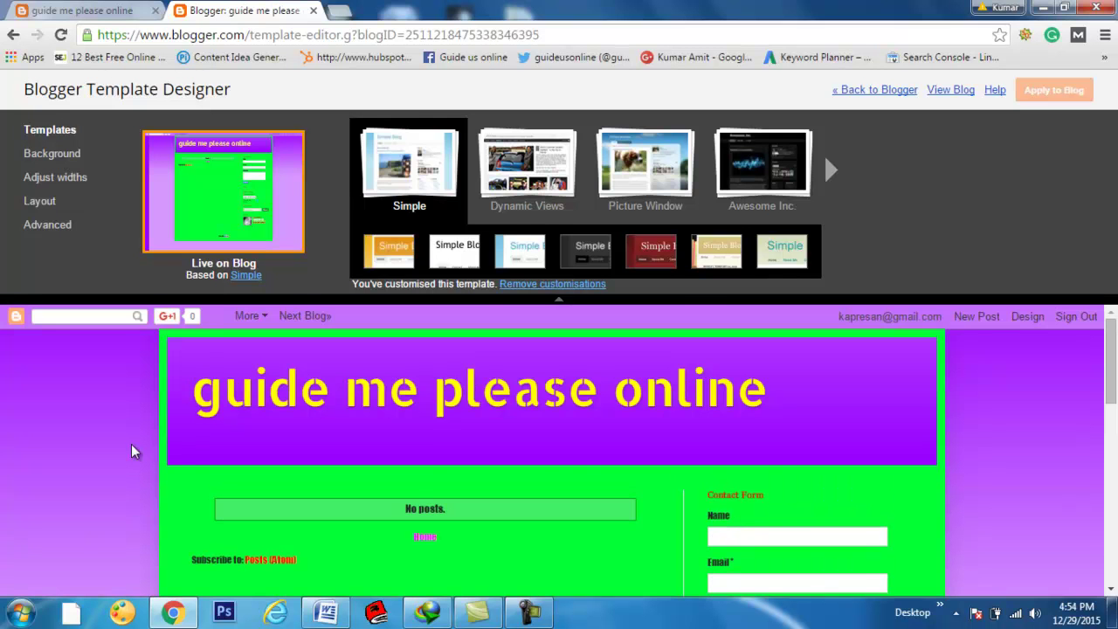
{"action": "scroll", "coordinate": [131, 451], "scroll_direction": "down", "scroll_amount": 10}
{"action": "scroll", "coordinate": [130, 450], "scroll_direction": "up", "scroll_amount": 7}
{"action": "scroll", "coordinate": [129, 450], "scroll_direction": "up", "scroll_amount": 3}
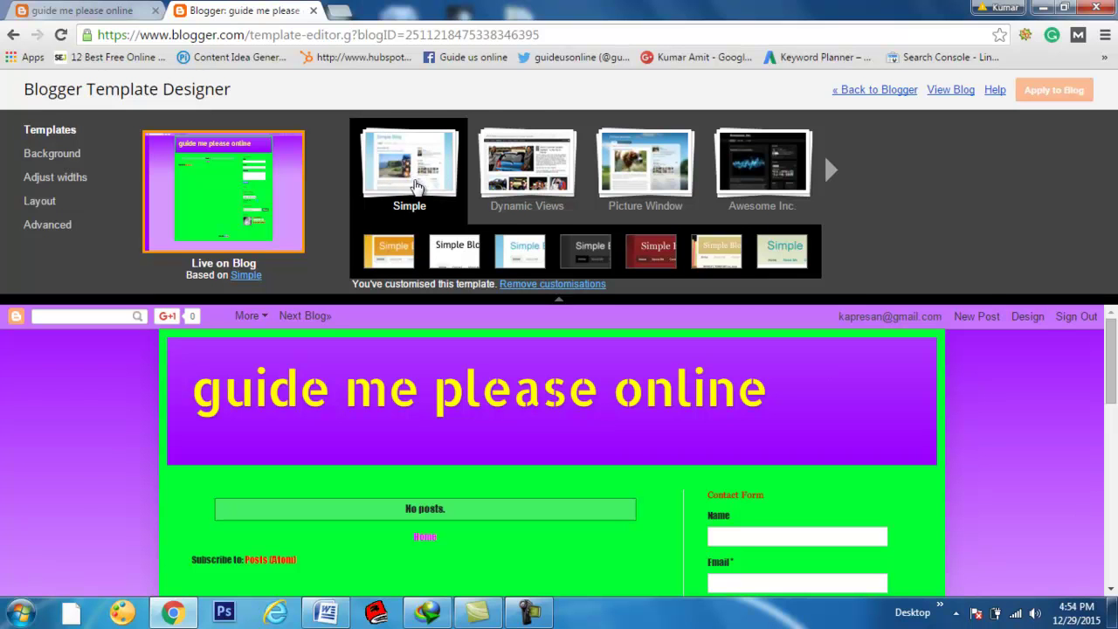
Step: Preview the Simple template and the Classic and Flipcard variants of Dynamic Views on the blog
{"action": "left_click", "coordinate": [417, 180]}
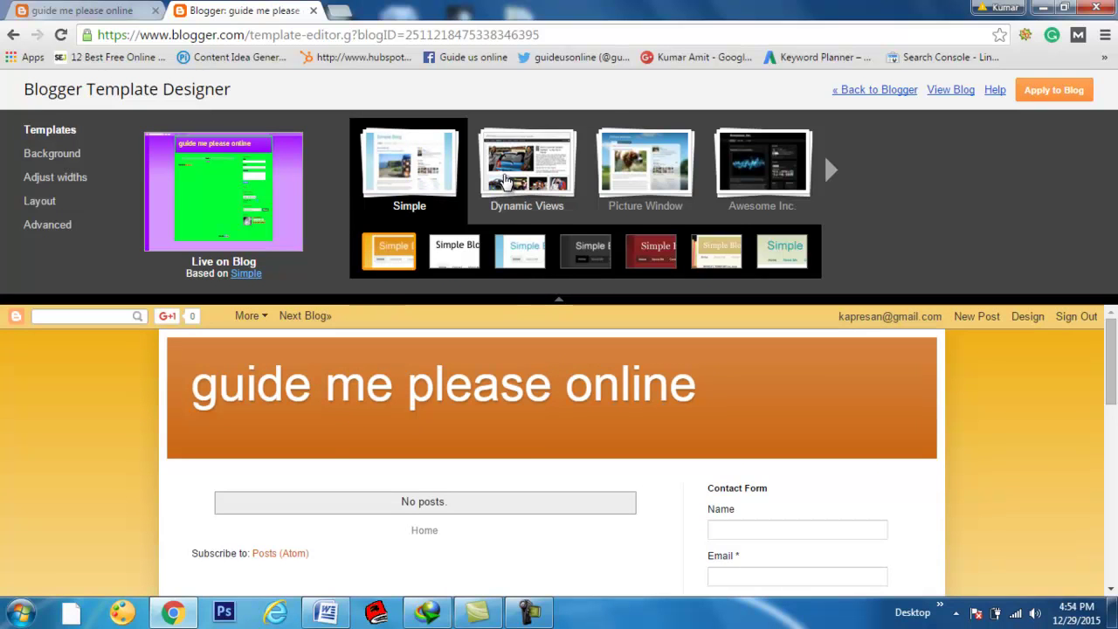
{"action": "left_click", "coordinate": [505, 179]}
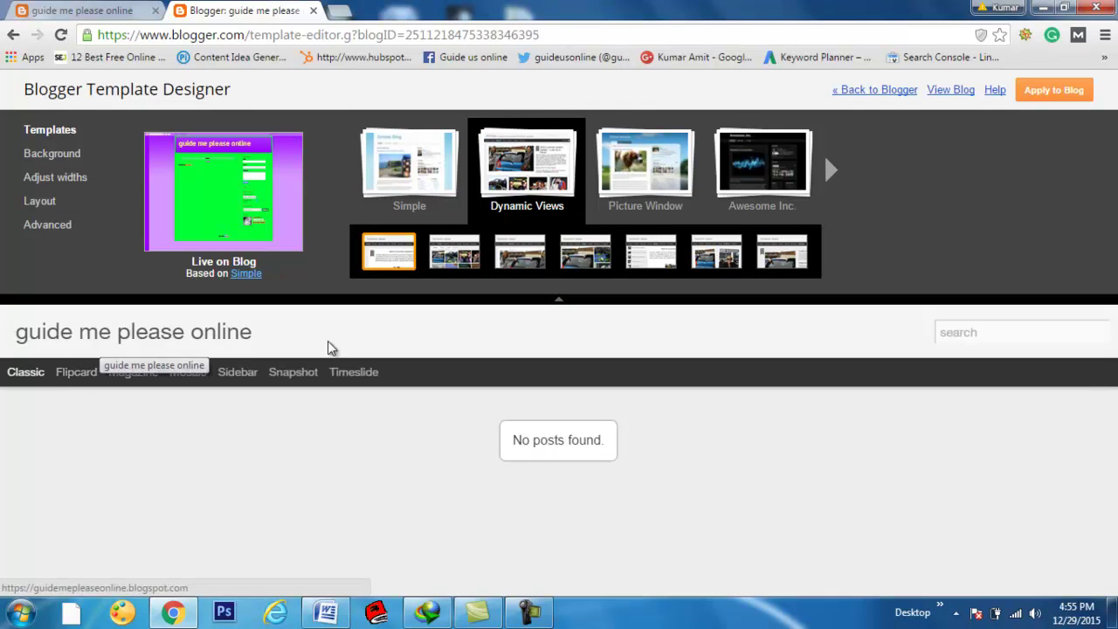
{"action": "left_click", "coordinate": [450, 260]}
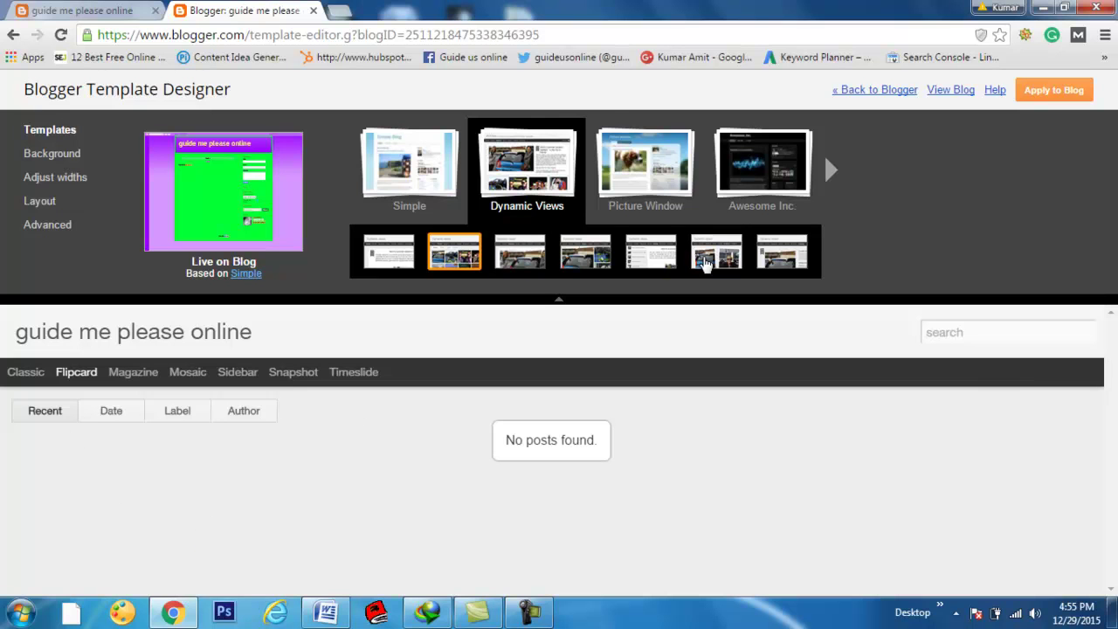
Step: Preview the three Picture Window template variants on the blog, ending with the blue sky one
{"action": "left_click", "coordinate": [637, 166]}
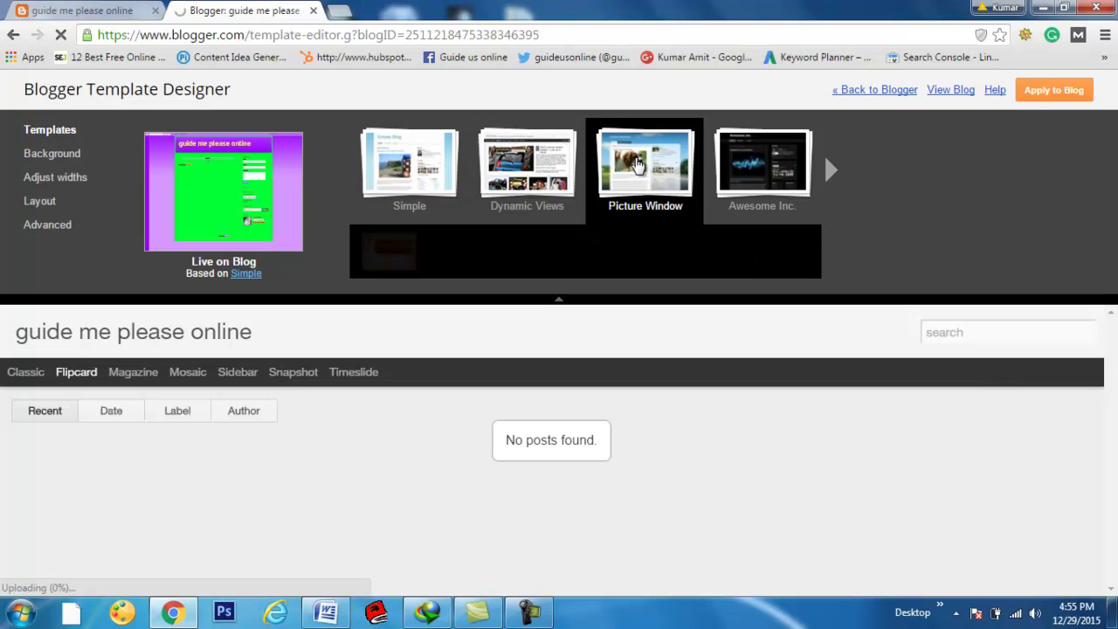
{"action": "left_click", "coordinate": [376, 262]}
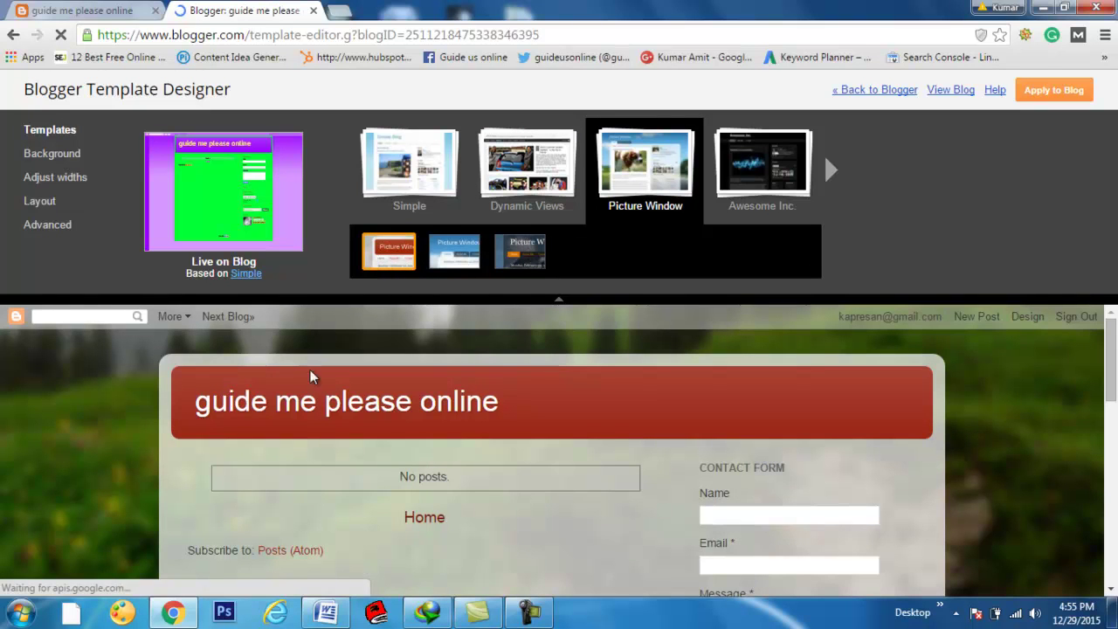
{"action": "left_click", "coordinate": [520, 252]}
{"action": "scroll", "coordinate": [57, 500], "scroll_direction": "down", "scroll_amount": 3}
{"action": "scroll", "coordinate": [57, 500], "scroll_direction": "up", "scroll_amount": 5}
{"action": "left_click", "coordinate": [450, 255]}
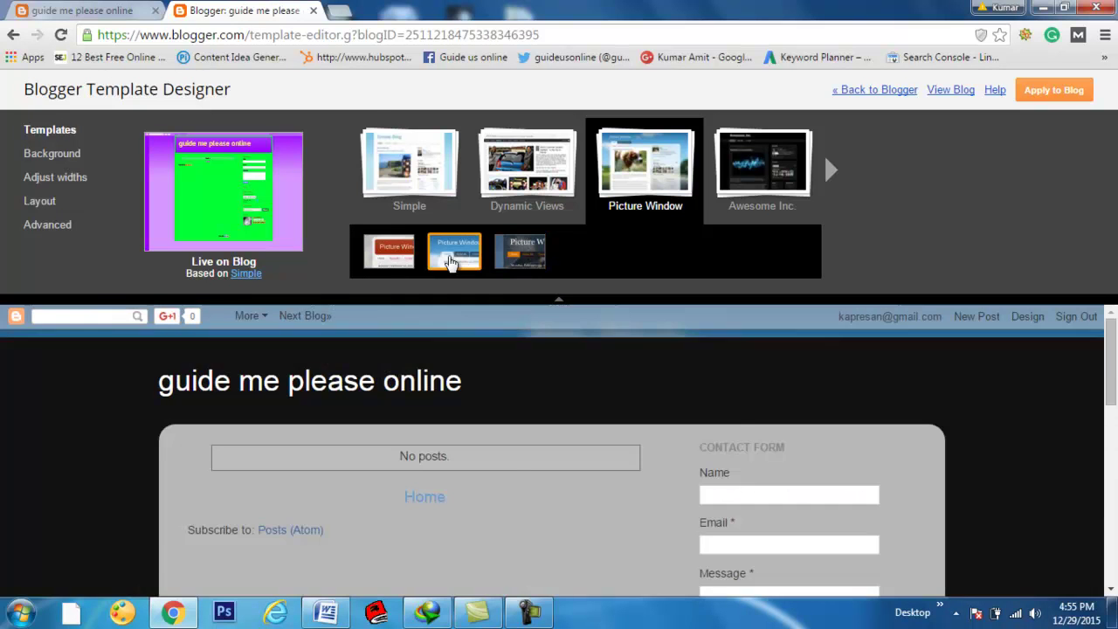
{"action": "scroll", "coordinate": [70, 487], "scroll_direction": "down", "scroll_amount": 5}
{"action": "scroll", "coordinate": [70, 487], "scroll_direction": "up", "scroll_amount": 5}
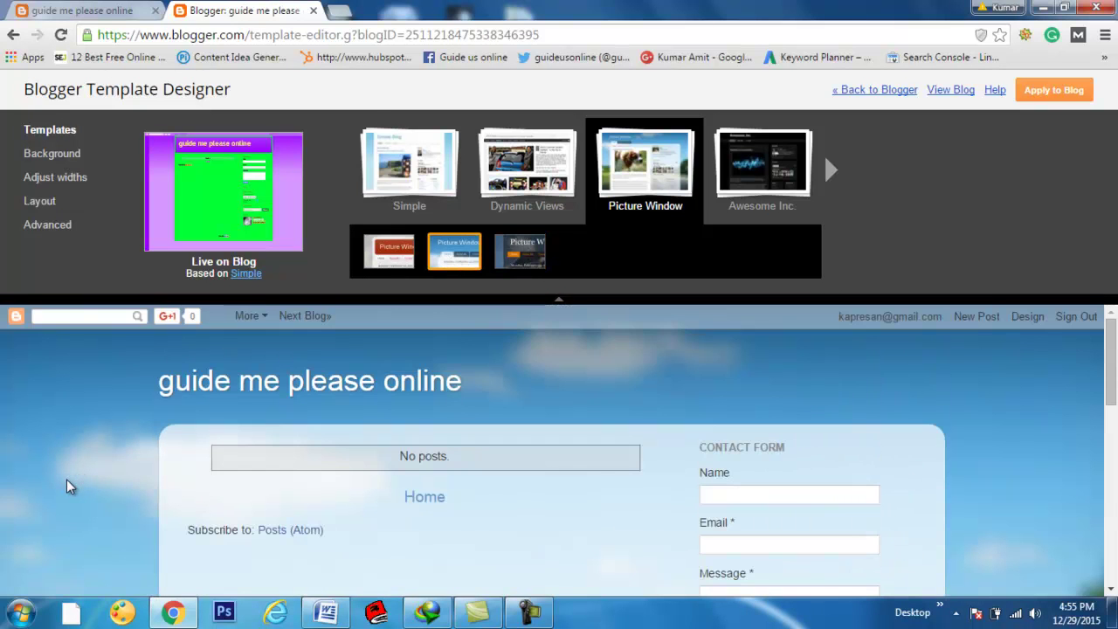
Step: Switch the blog to the first Simple template variant and give it the light blue suggested colour theme
{"action": "left_click", "coordinate": [420, 175]}
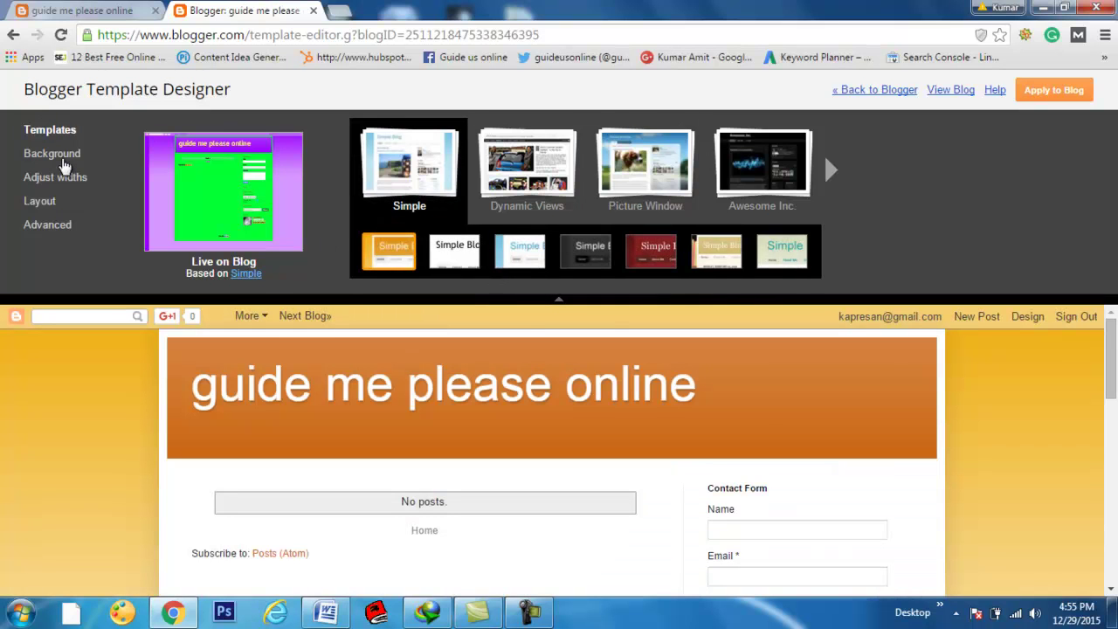
{"action": "left_click", "coordinate": [63, 165]}
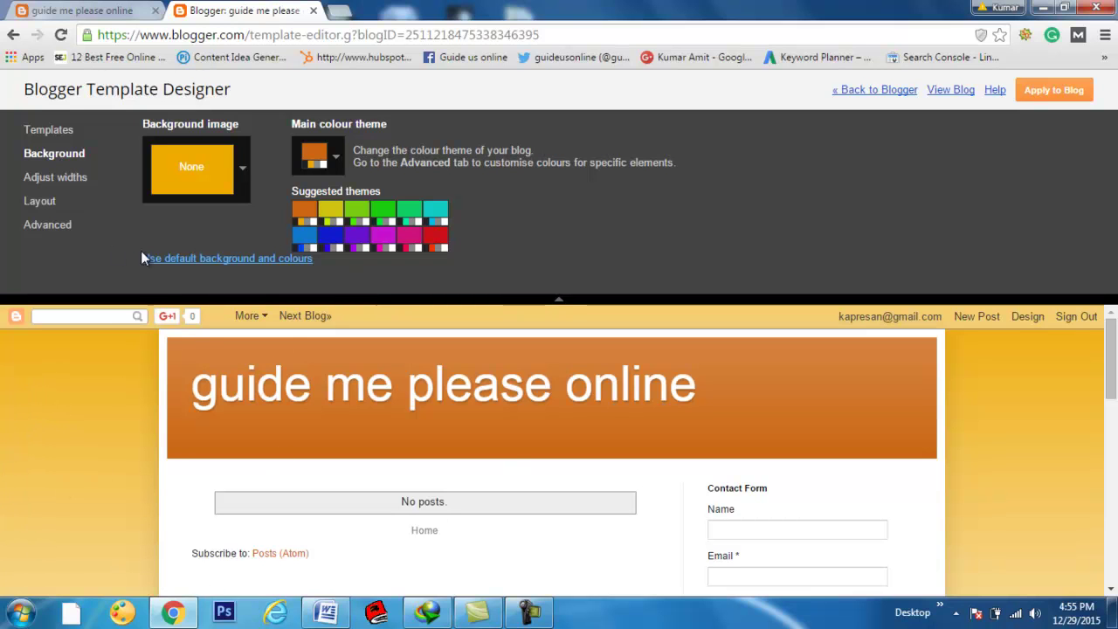
{"action": "left_click", "coordinate": [303, 236]}
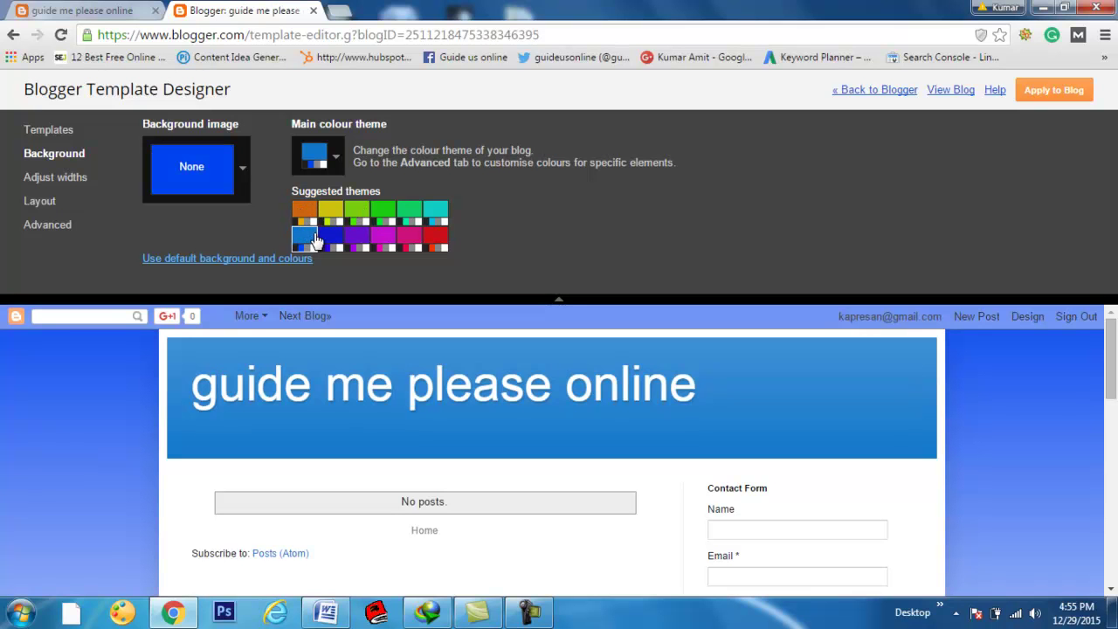
Step: Try the dark blue, magenta, pink and red suggested colour themes, and return to the light blue theme
{"action": "left_click", "coordinate": [330, 237]}
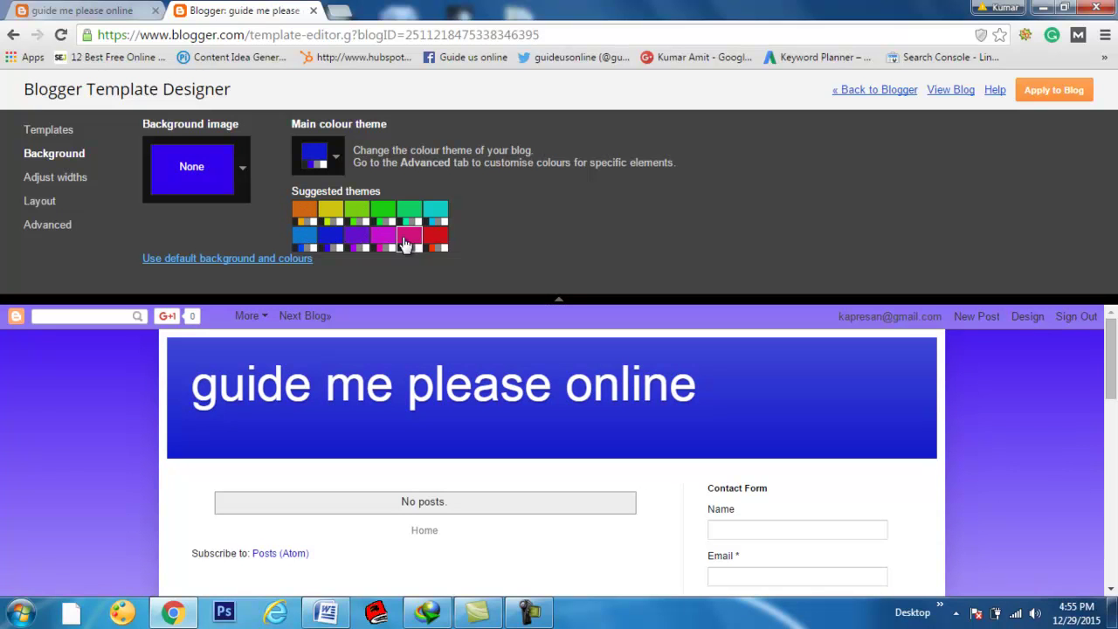
{"action": "left_click", "coordinate": [384, 245]}
{"action": "left_click", "coordinate": [410, 239]}
{"action": "left_click", "coordinate": [440, 243]}
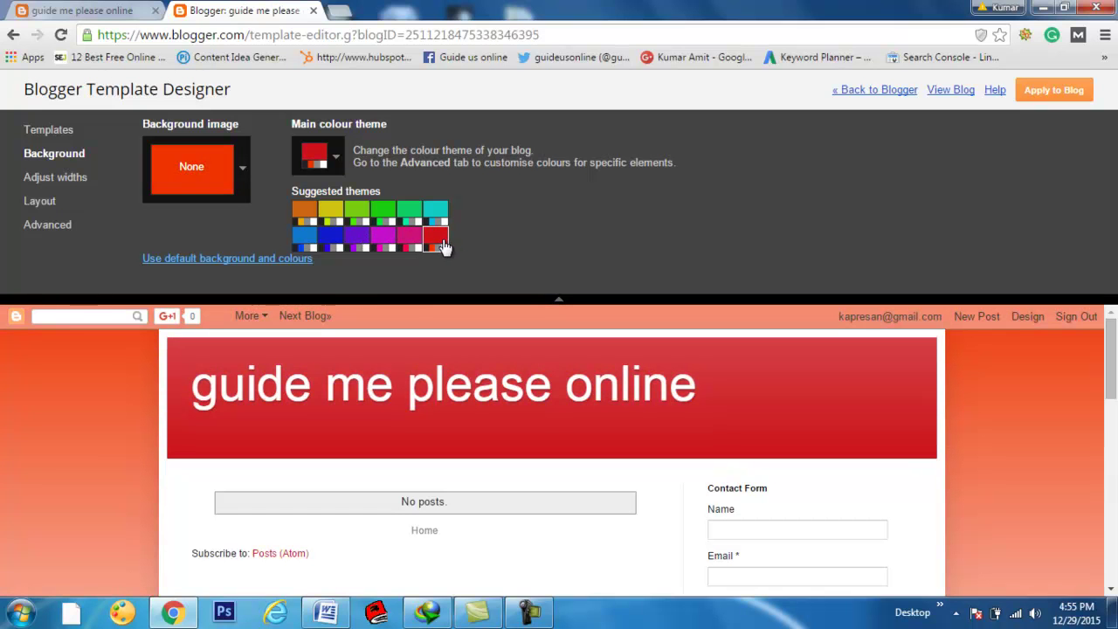
{"action": "left_click", "coordinate": [298, 235]}
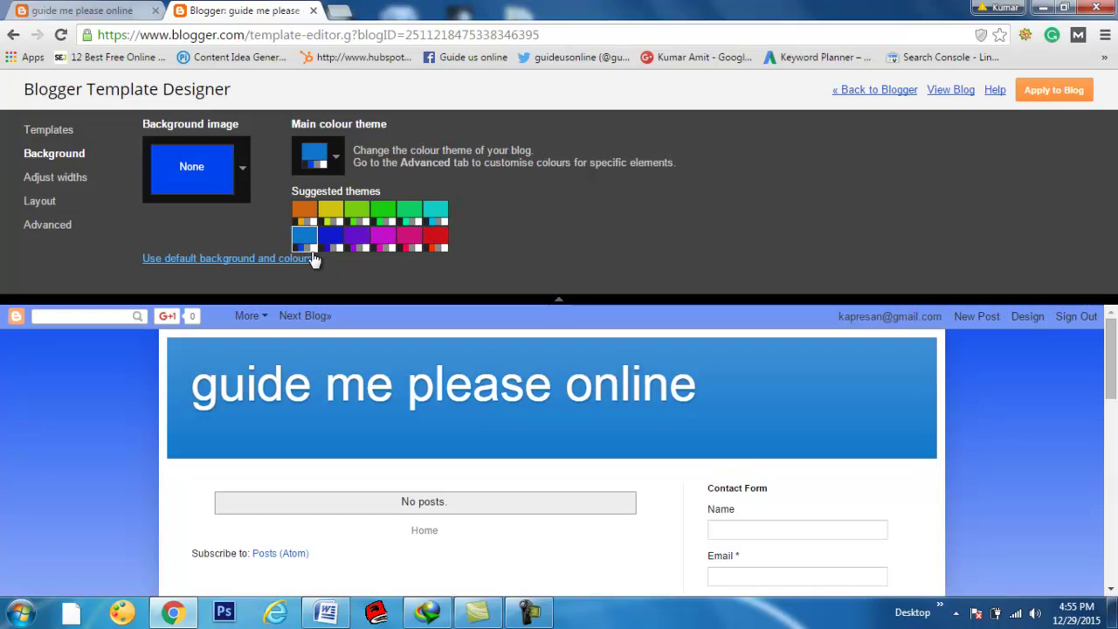
Step: Try the coloured ribbons image and the glowing orange pattern from the Abstract category as background image
{"action": "left_click", "coordinate": [240, 174]}
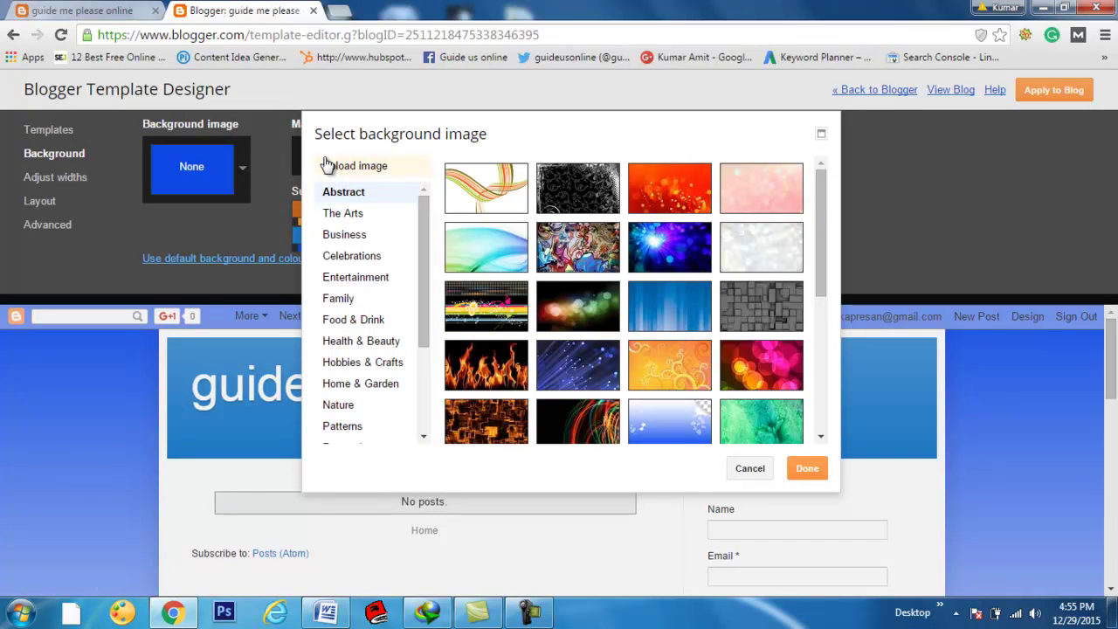
{"action": "left_click", "coordinate": [496, 180]}
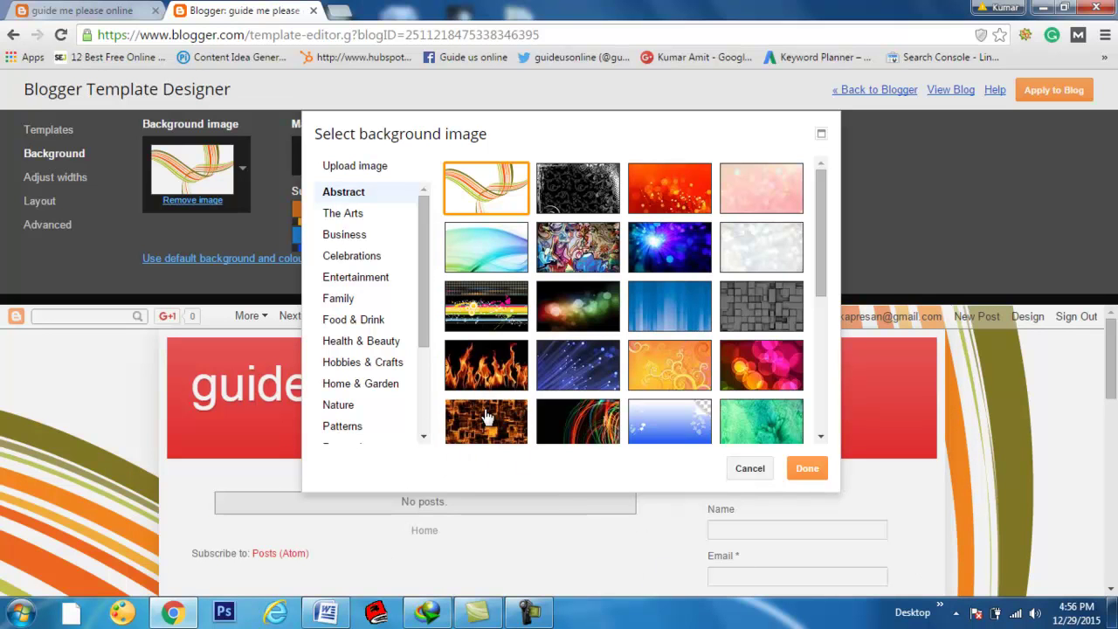
{"action": "left_click", "coordinate": [512, 428]}
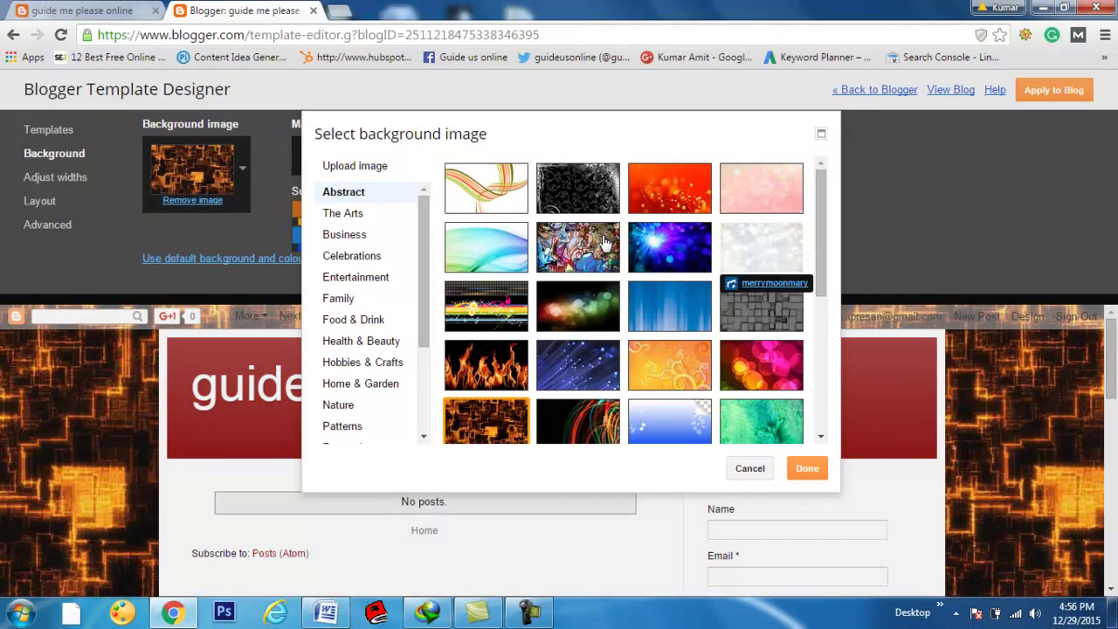
Step: Browse the Arts, Business, Celebrations, Entertainment and Abstract background images, and discard the background image selection
{"action": "left_click", "coordinate": [345, 214]}
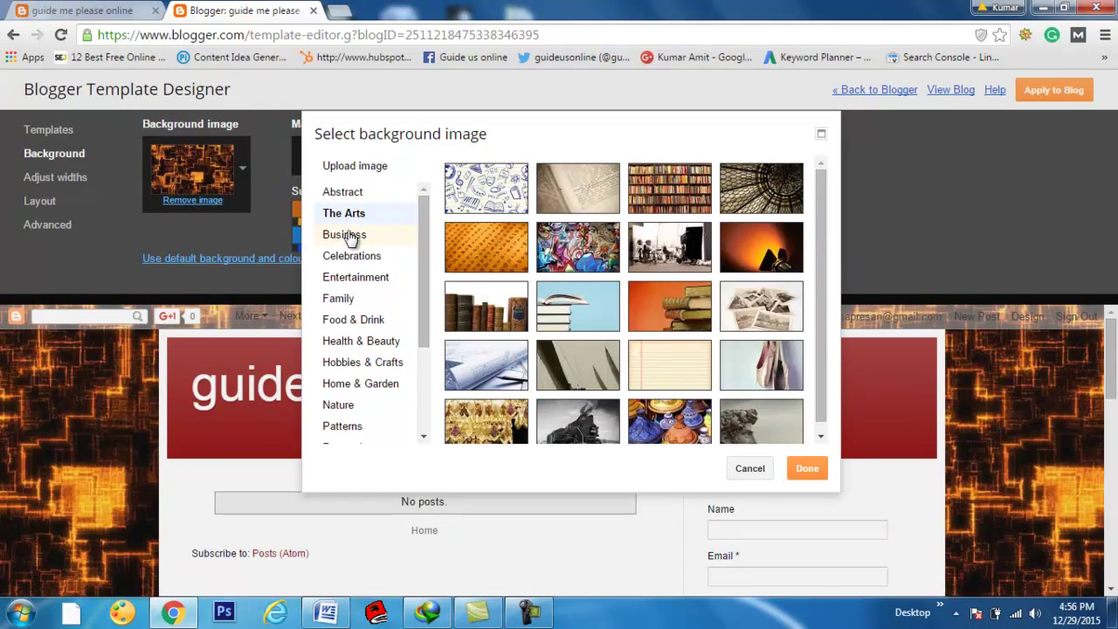
{"action": "left_click", "coordinate": [348, 236]}
{"action": "left_click", "coordinate": [356, 256]}
{"action": "left_click", "coordinate": [363, 281]}
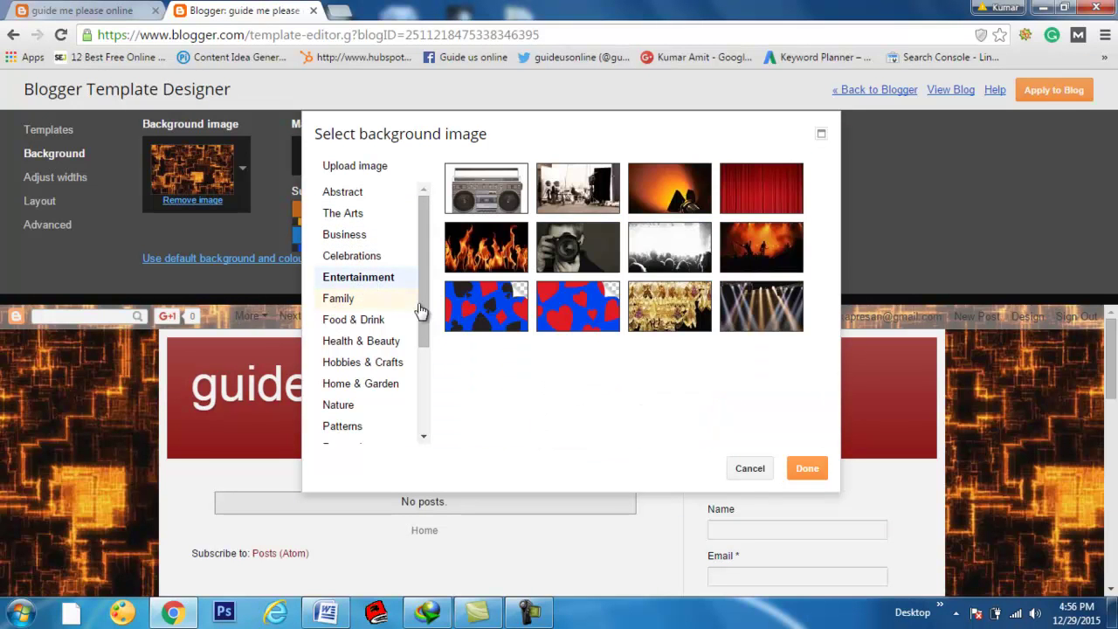
{"action": "left_click_drag", "start_coordinate": [427, 341], "coordinate": [420, 307]}
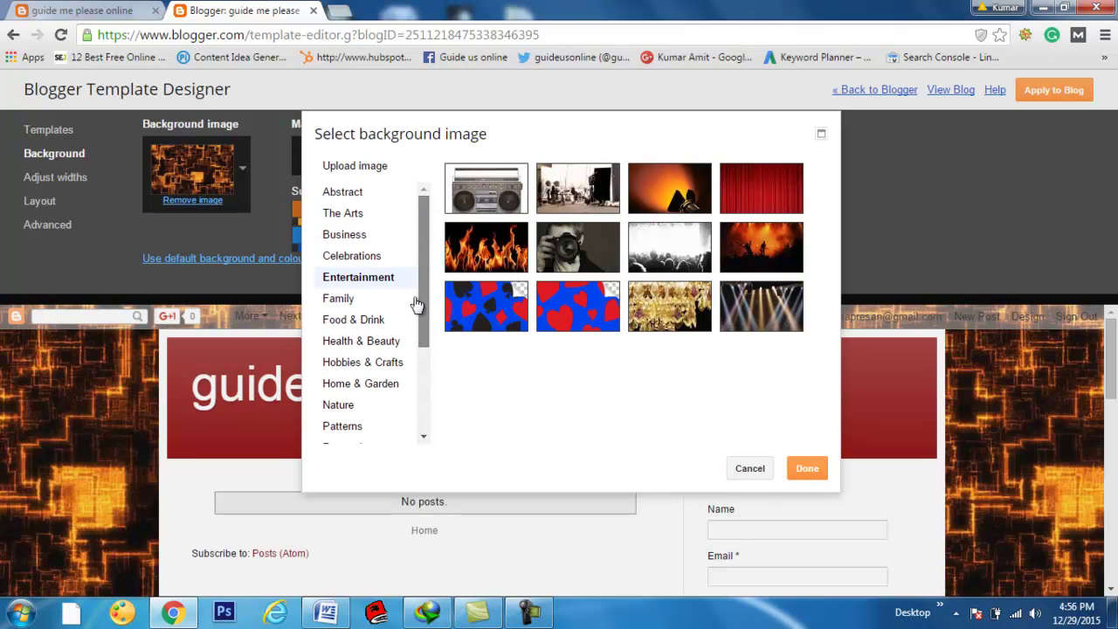
{"action": "left_click", "coordinate": [350, 193]}
{"action": "left_click", "coordinate": [365, 215]}
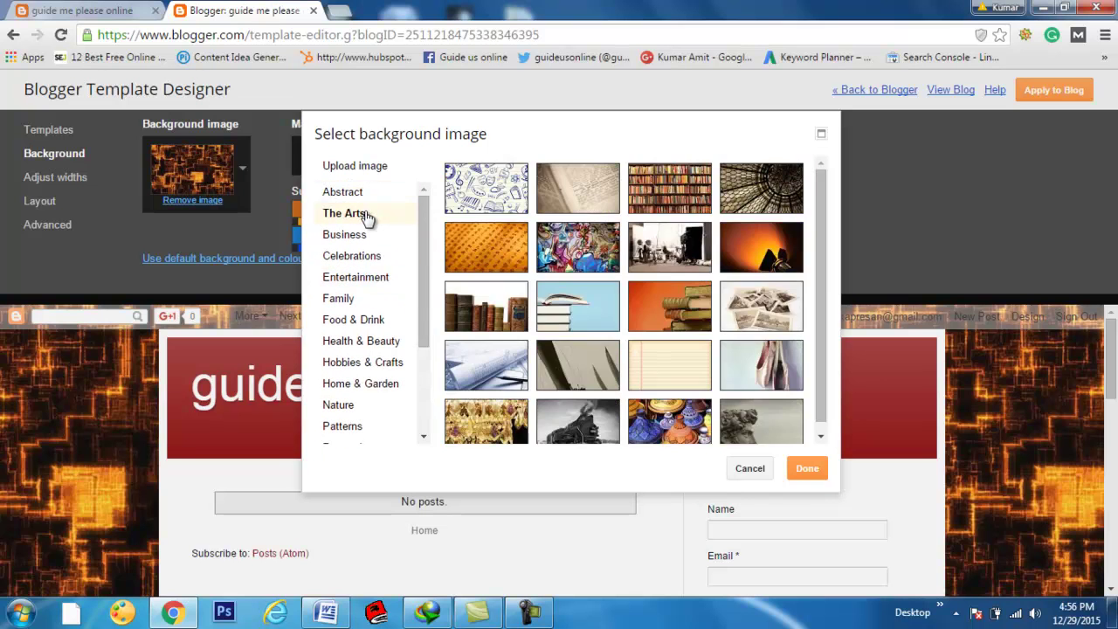
{"action": "left_click", "coordinate": [747, 468]}
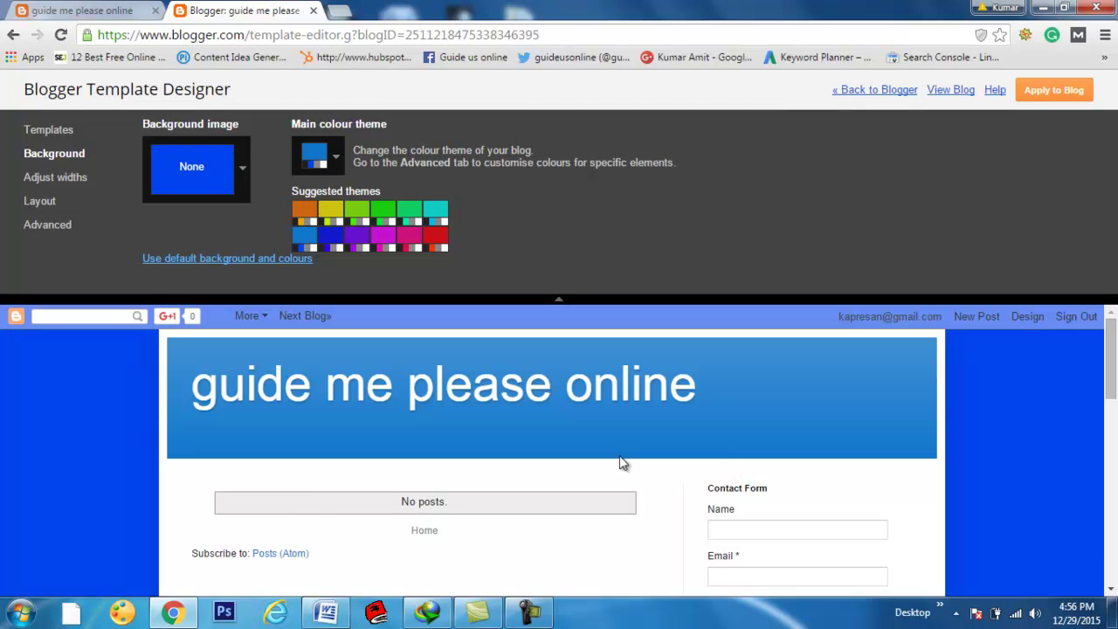
Step: Try the doodle drawing from The Arts as background image, open the Business category, and discard the selection
{"action": "left_click", "coordinate": [245, 170]}
{"action": "left_click", "coordinate": [485, 192]}
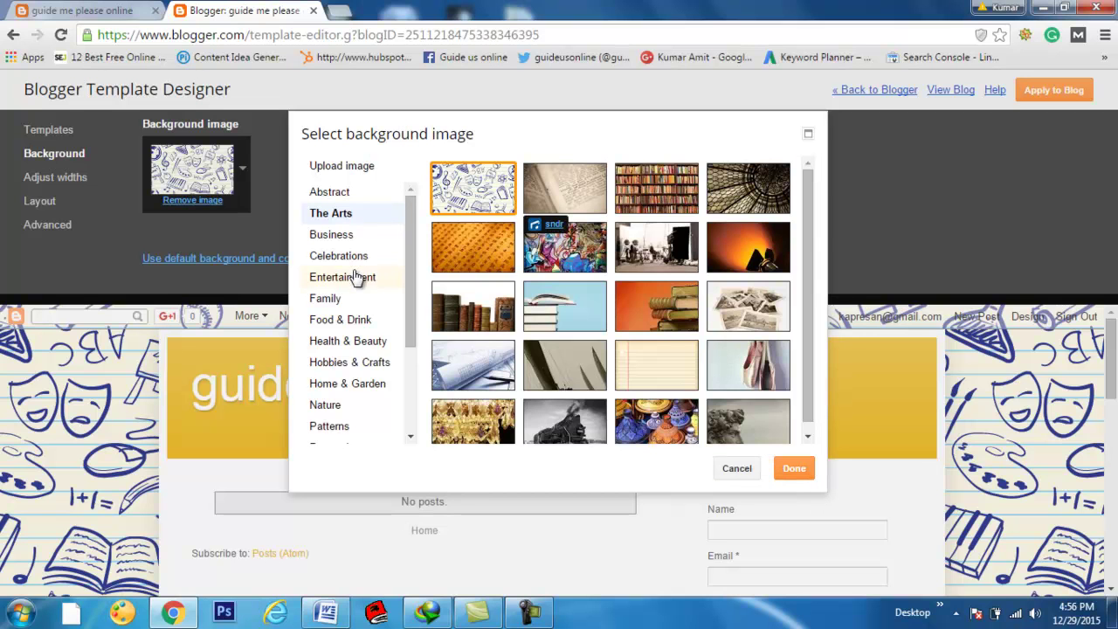
{"action": "left_click", "coordinate": [346, 234]}
{"action": "left_click", "coordinate": [737, 466]}
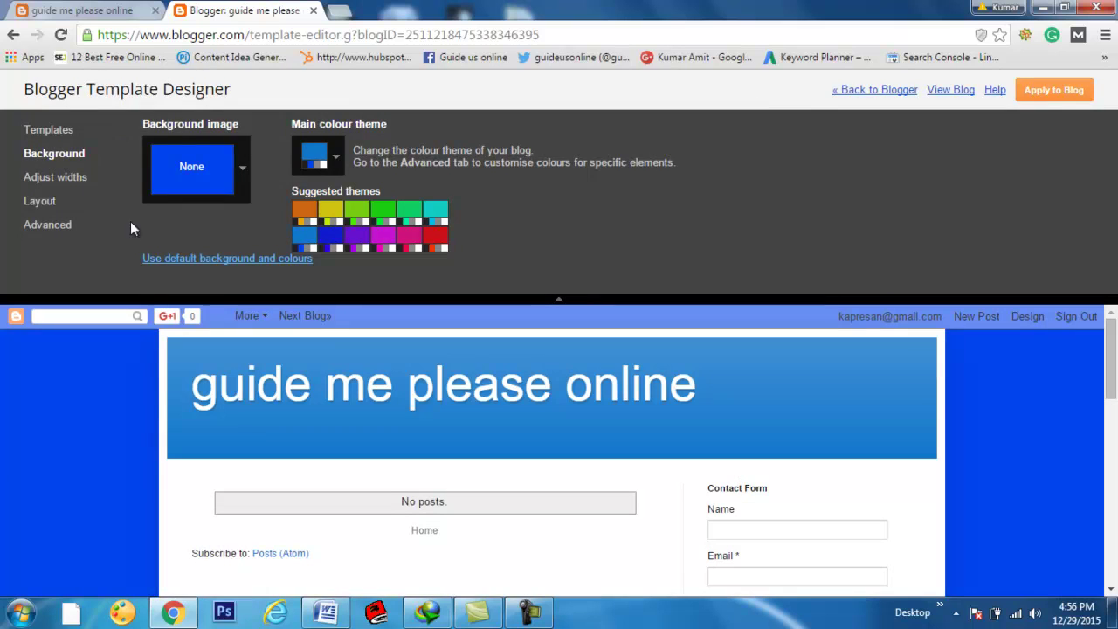
Step: Try entire blog widths of 1210, 650 and 1130 px, and set the width back to 960 px
{"action": "left_click", "coordinate": [62, 180]}
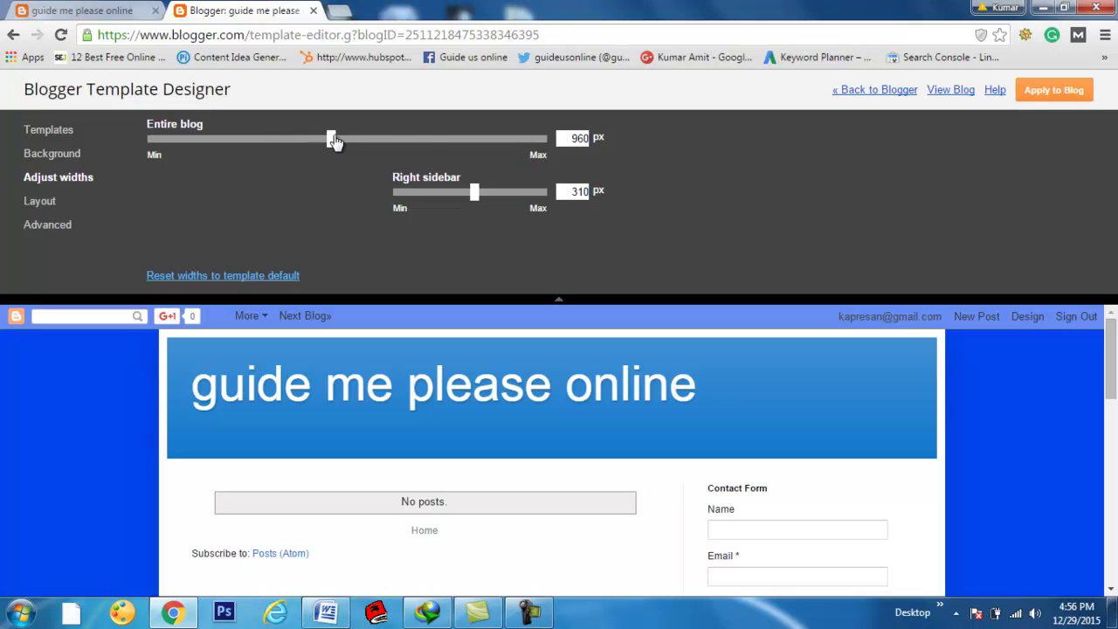
{"action": "left_click", "coordinate": [432, 149]}
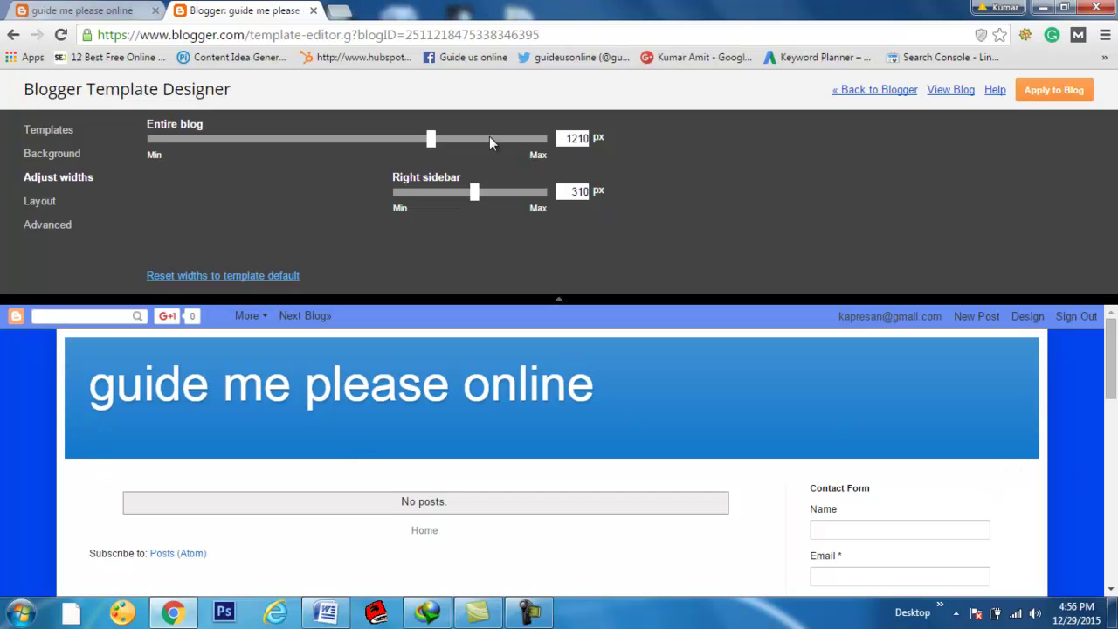
{"action": "left_click_drag", "start_coordinate": [429, 145], "coordinate": [206, 173]}
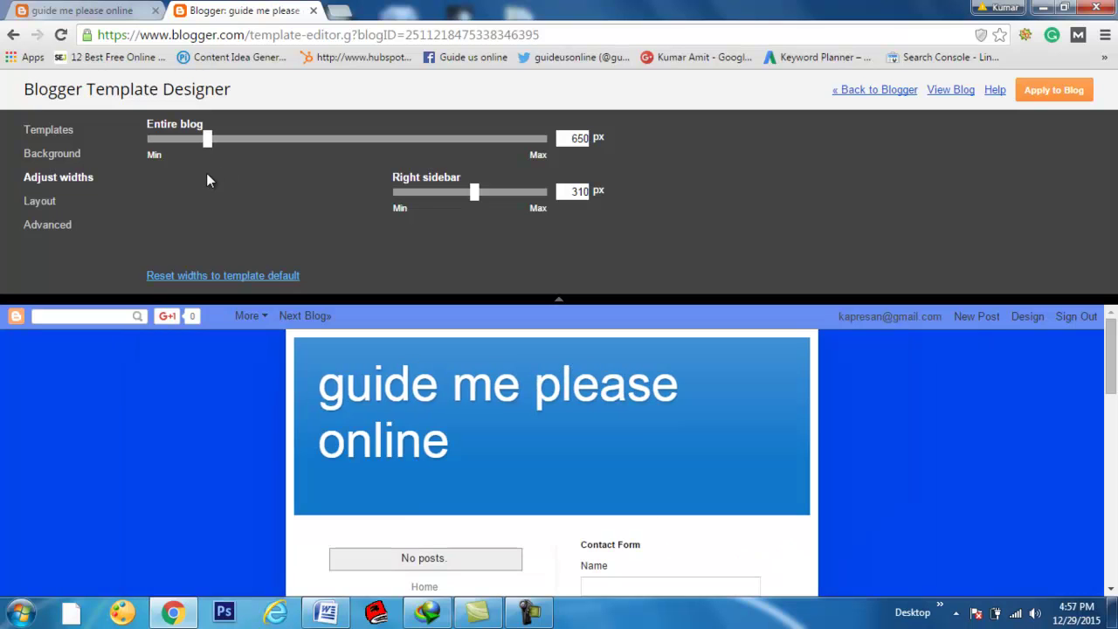
{"action": "left_click_drag", "start_coordinate": [281, 147], "coordinate": [402, 139]}
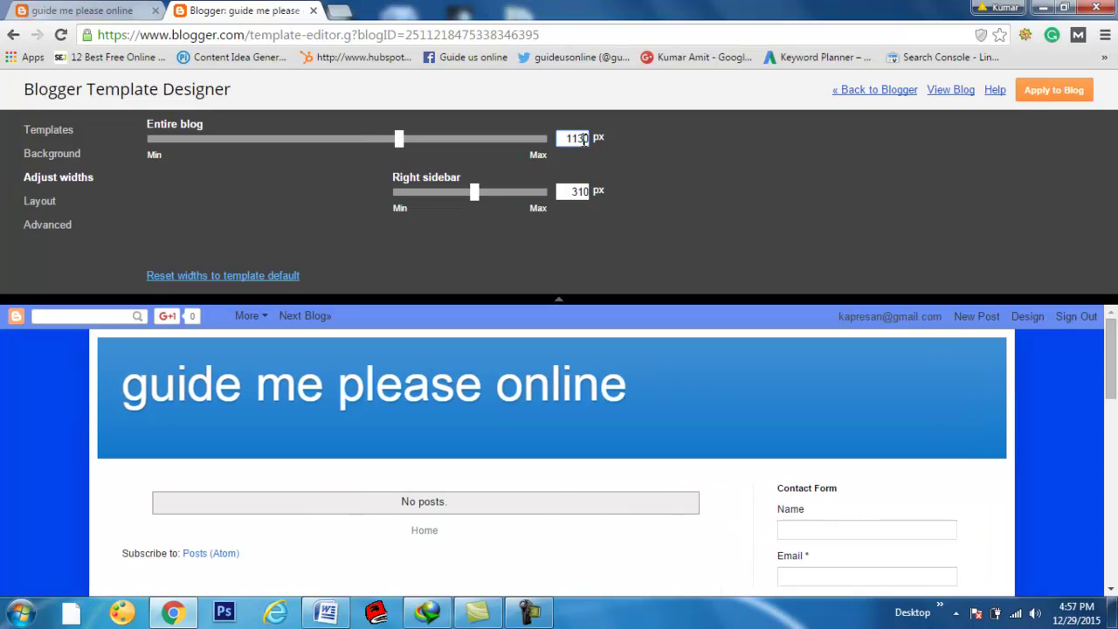
{"action": "double_click", "coordinate": [584, 139]}
{"action": "key", "text": "BackSpace"}
{"action": "type", "text": "960"}
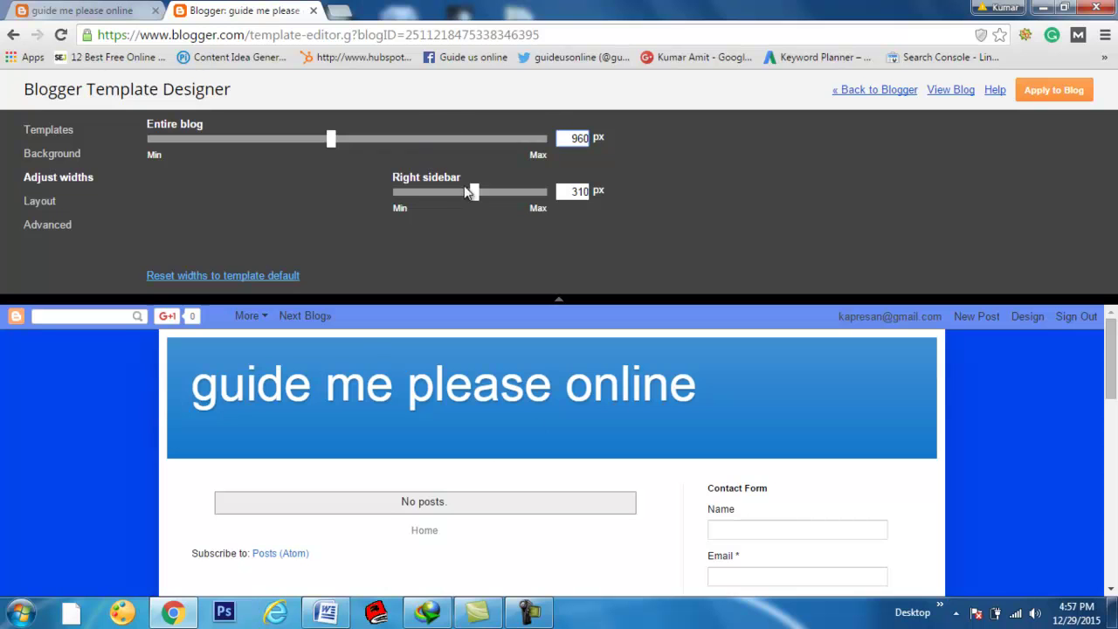
Step: Try a right sidebar width of 390 px, check it in the blog preview, and set the sidebar to 290 px
{"action": "left_click_drag", "start_coordinate": [475, 192], "coordinate": [509, 215]}
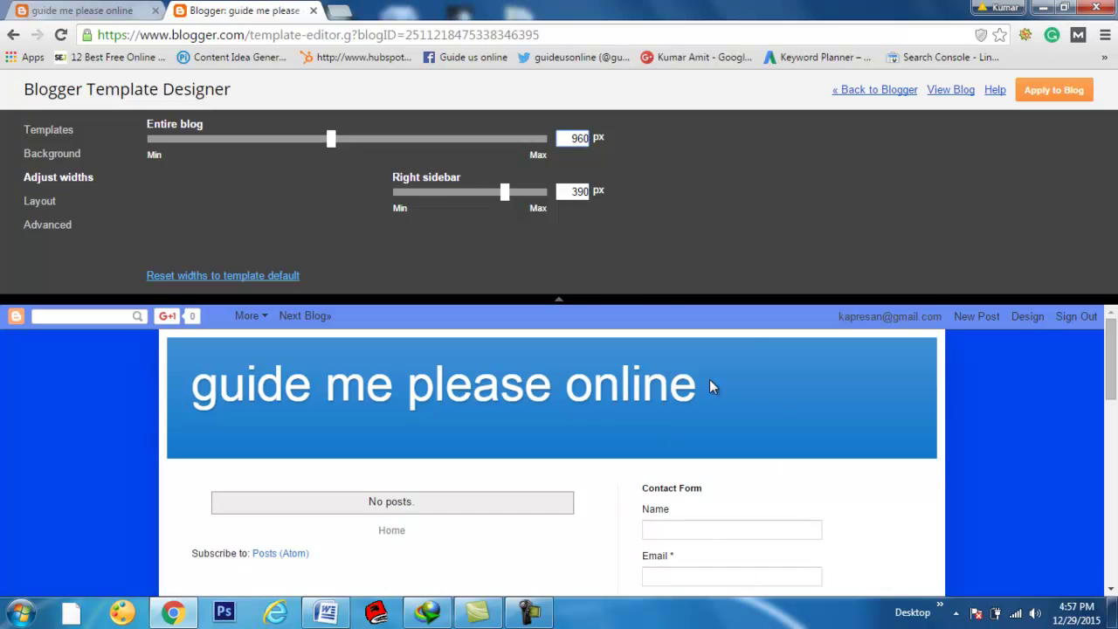
{"action": "scroll", "coordinate": [761, 404], "scroll_direction": "down", "scroll_amount": 3}
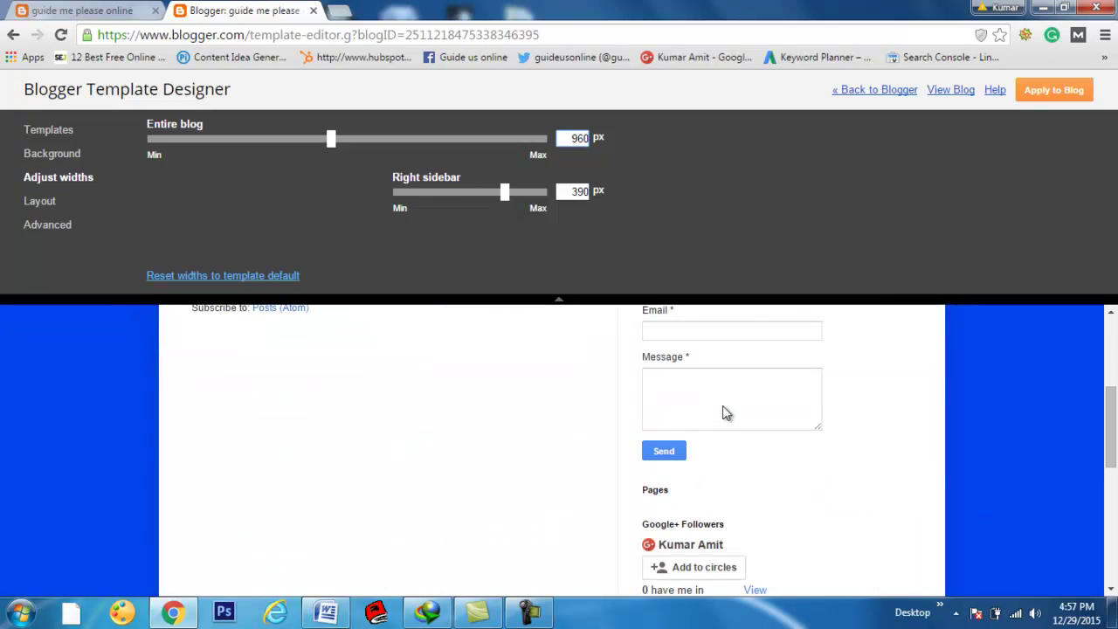
{"action": "scroll", "coordinate": [566, 457], "scroll_direction": "up", "scroll_amount": 3}
{"action": "scroll", "coordinate": [569, 464], "scroll_direction": "down", "scroll_amount": 1}
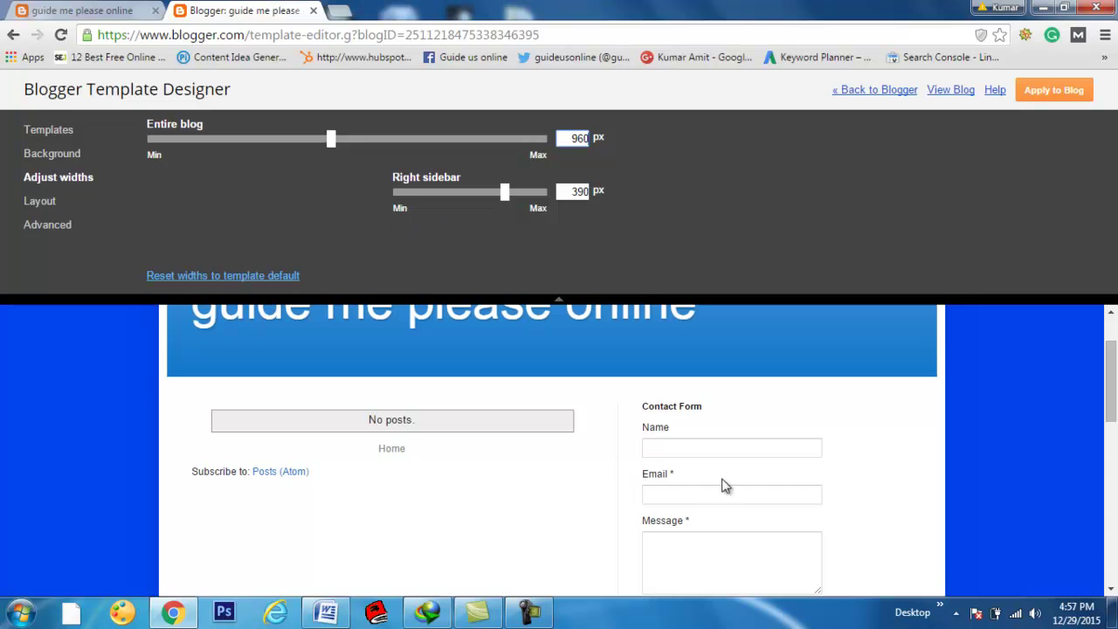
{"action": "left_click_drag", "start_coordinate": [509, 198], "coordinate": [467, 207]}
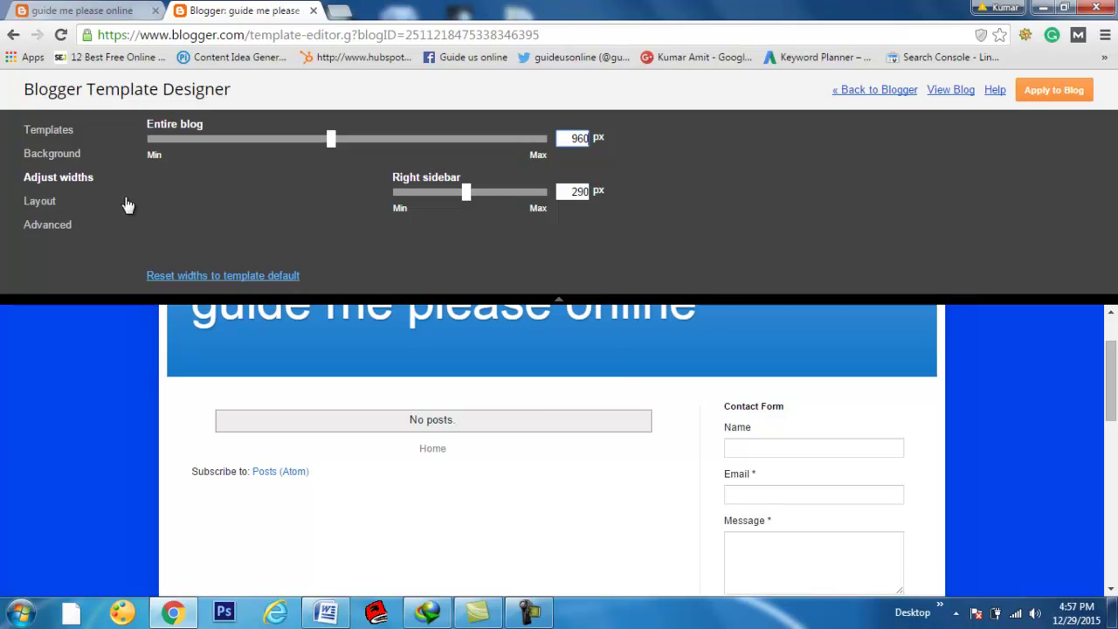
Step: Review the blog's layout and choose the body layout with a single right sidebar, keeping the two-column footer layout
{"action": "left_click", "coordinate": [52, 203]}
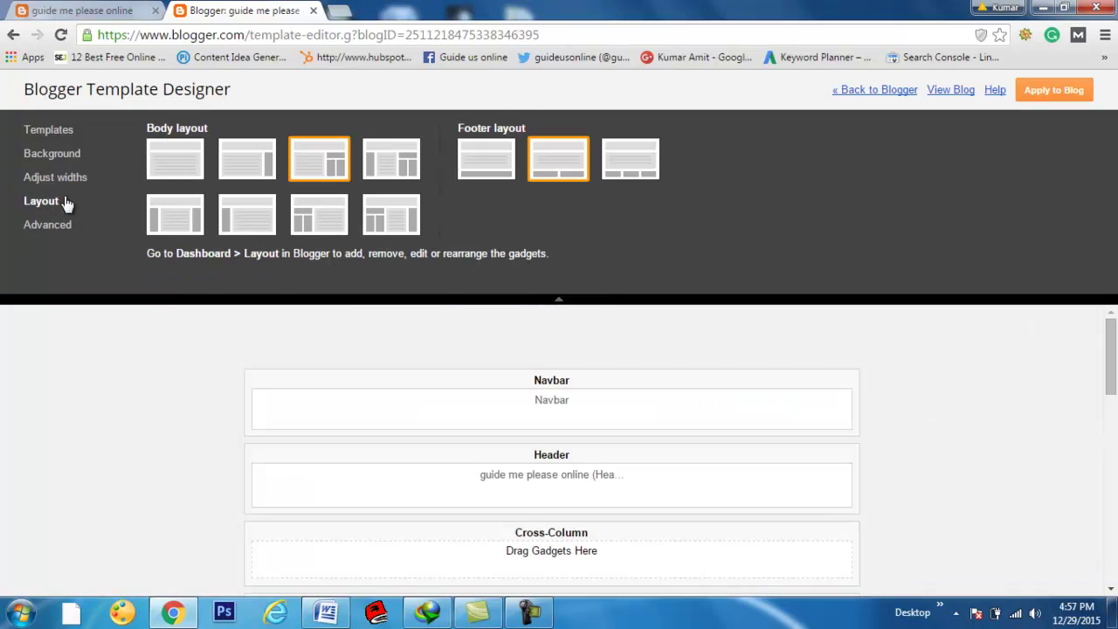
{"action": "scroll", "coordinate": [81, 368], "scroll_direction": "down", "scroll_amount": 4}
{"action": "scroll", "coordinate": [81, 363], "scroll_direction": "down", "scroll_amount": 3}
{"action": "scroll", "coordinate": [81, 363], "scroll_direction": "up", "scroll_amount": 5}
{"action": "scroll", "coordinate": [81, 362], "scroll_direction": "down", "scroll_amount": 5}
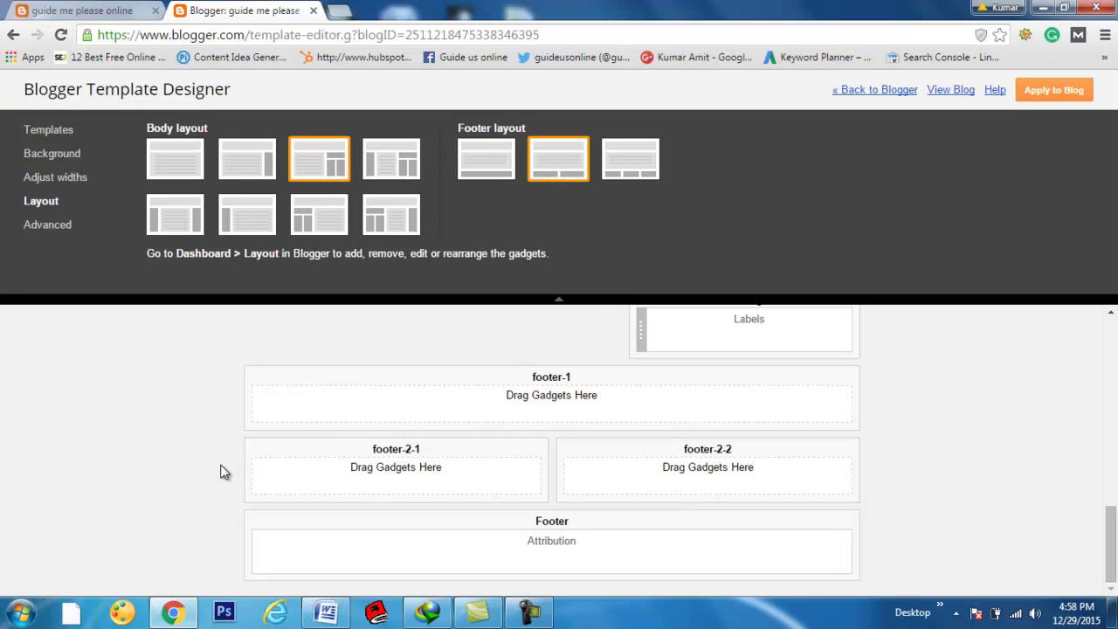
{"action": "left_click", "coordinate": [235, 161]}
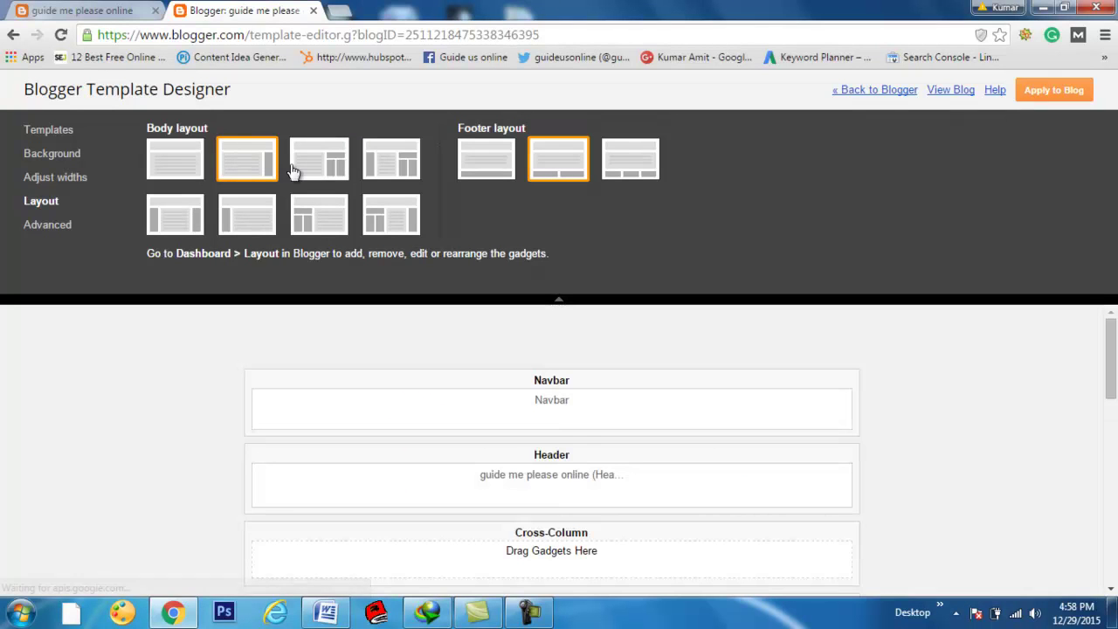
{"action": "left_click", "coordinate": [559, 164]}
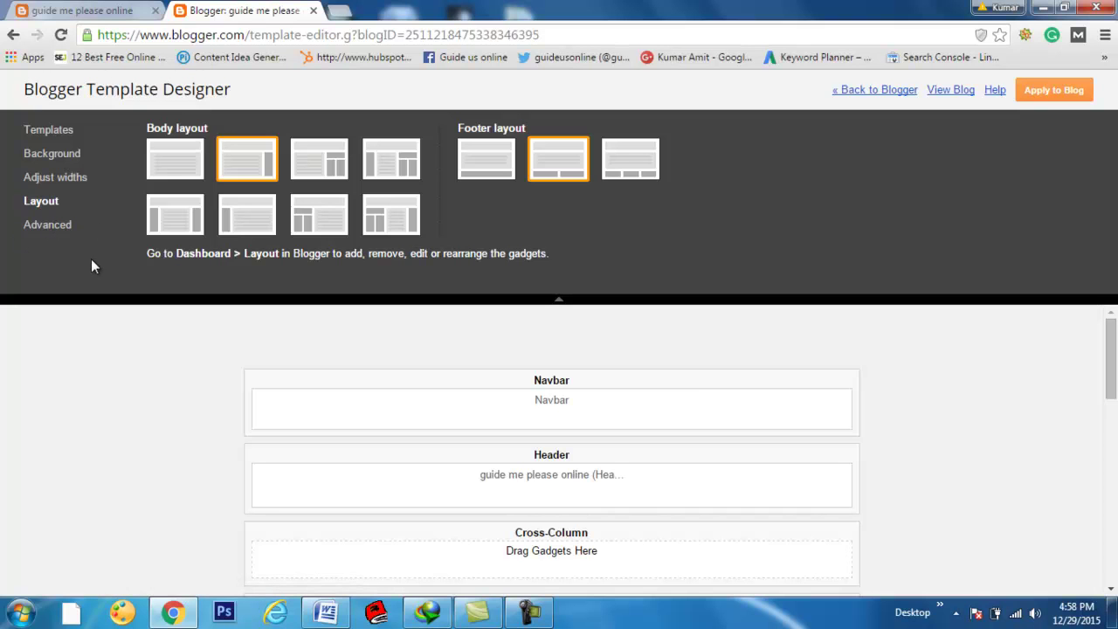
Step: Try the Courier, Georgia, Impact and Times New Roman fonts for the page text in the advanced settings, and return to Arial
{"action": "left_click", "coordinate": [58, 229]}
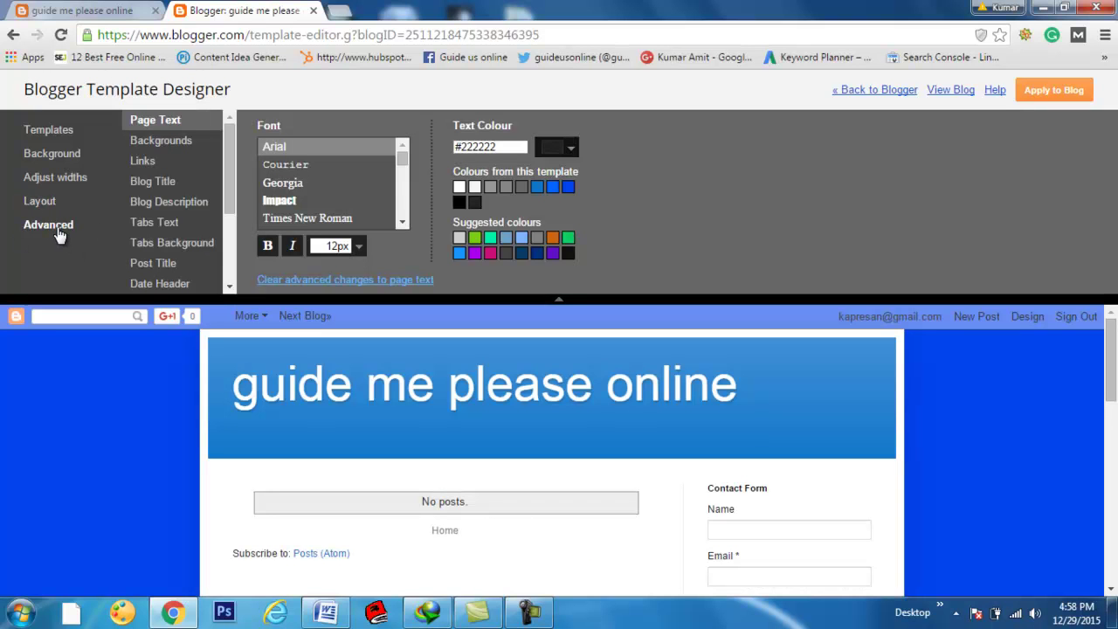
{"action": "left_click", "coordinate": [226, 227]}
{"action": "left_click_drag", "start_coordinate": [225, 227], "coordinate": [241, 110]}
{"action": "left_click", "coordinate": [298, 171]}
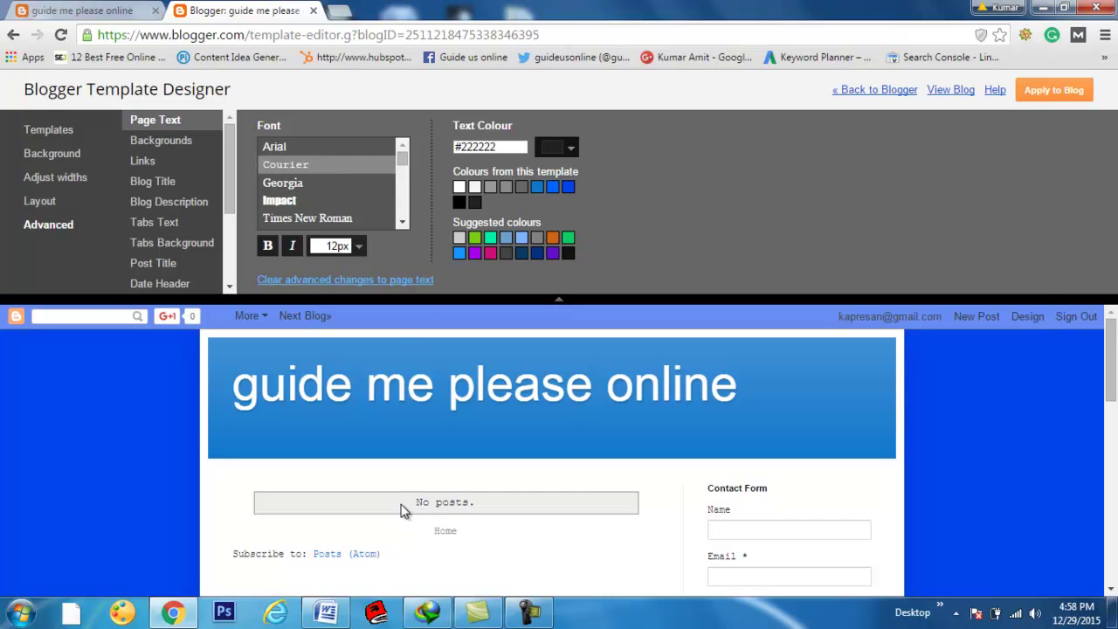
{"action": "left_click", "coordinate": [273, 149]}
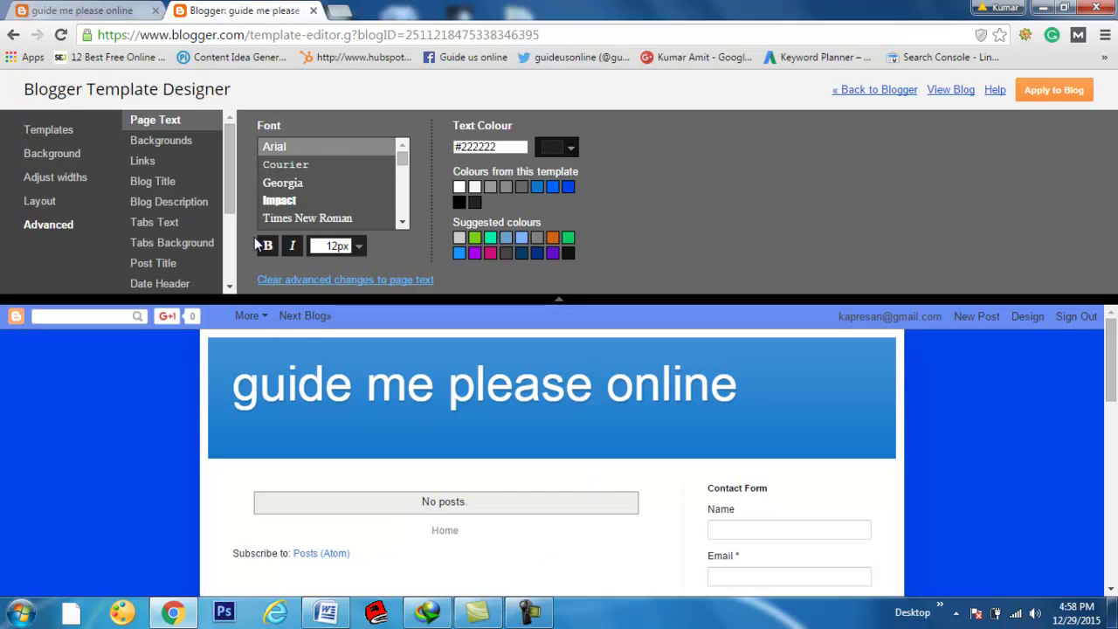
{"action": "left_click", "coordinate": [281, 164]}
{"action": "left_click", "coordinate": [282, 182]}
{"action": "left_click", "coordinate": [279, 201]}
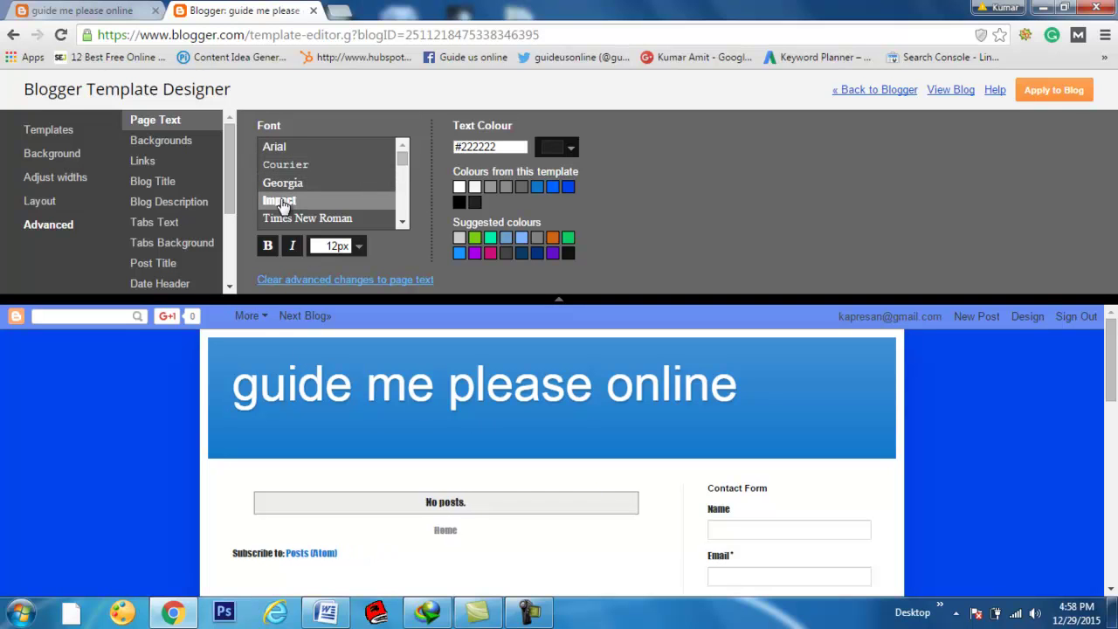
{"action": "left_click", "coordinate": [288, 220]}
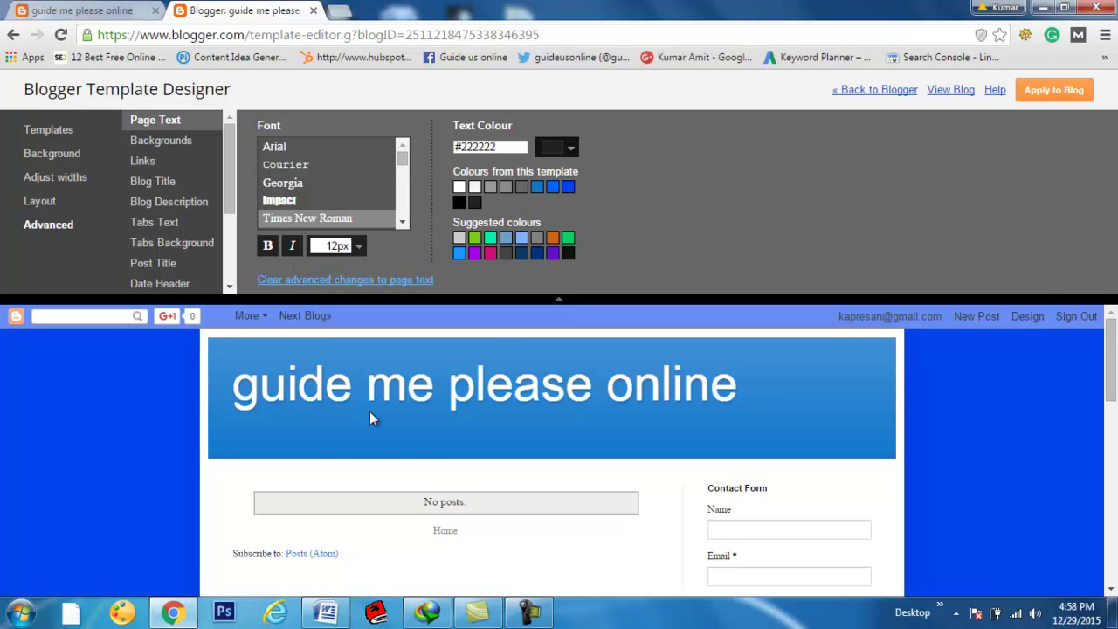
{"action": "left_click", "coordinate": [282, 148]}
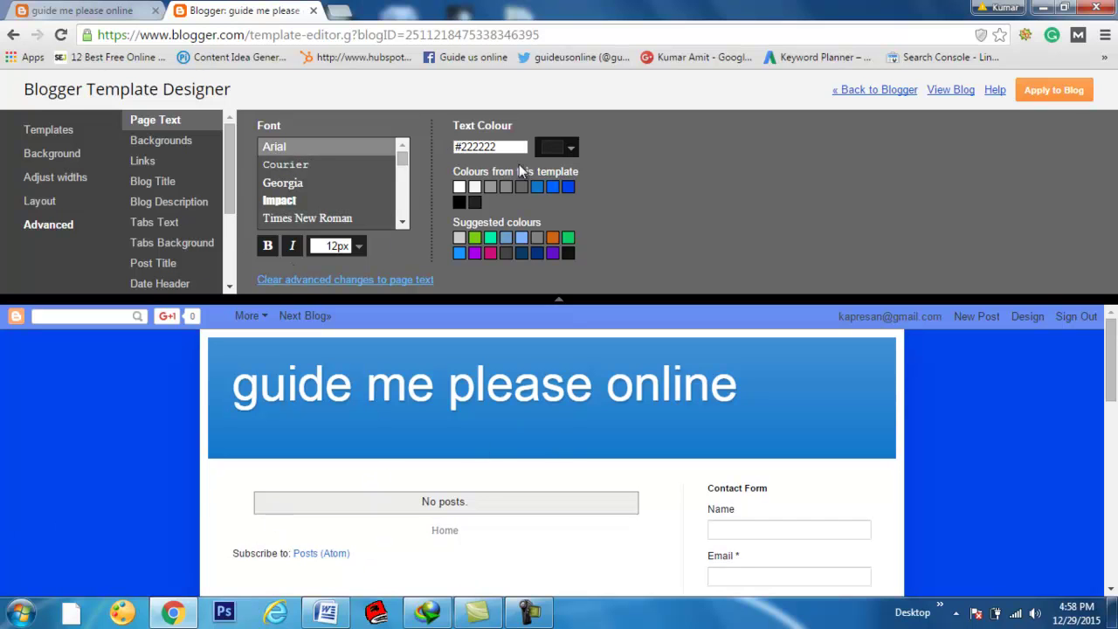
Step: Try magenta #ff00ff and dark purple #4c1130 as page text colour, and set it to black #000000
{"action": "left_click", "coordinate": [556, 151]}
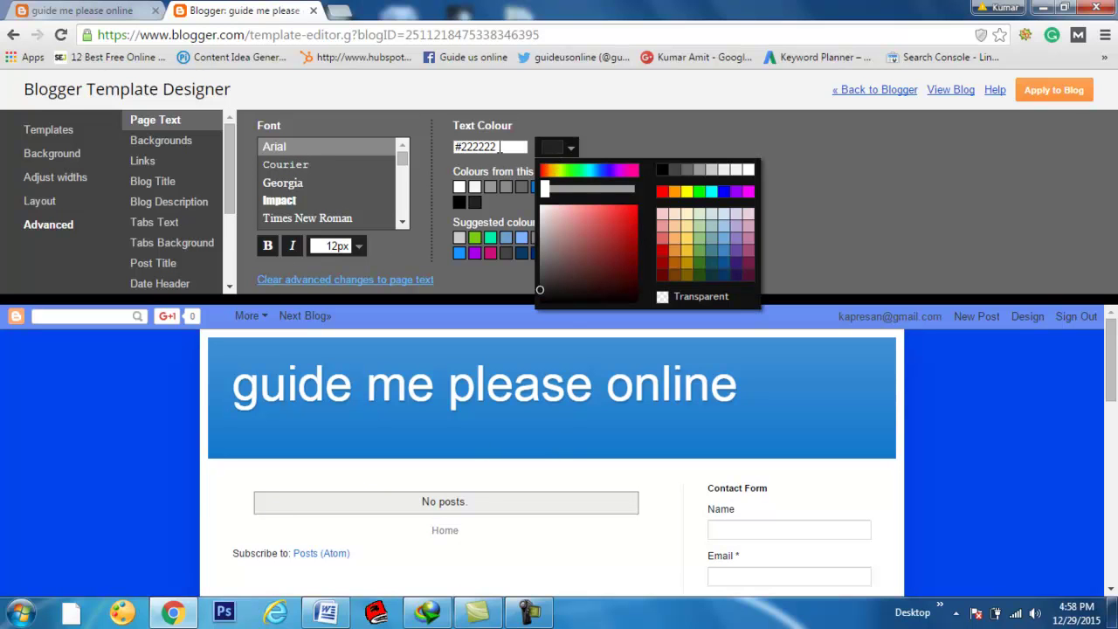
{"action": "left_click", "coordinate": [747, 194]}
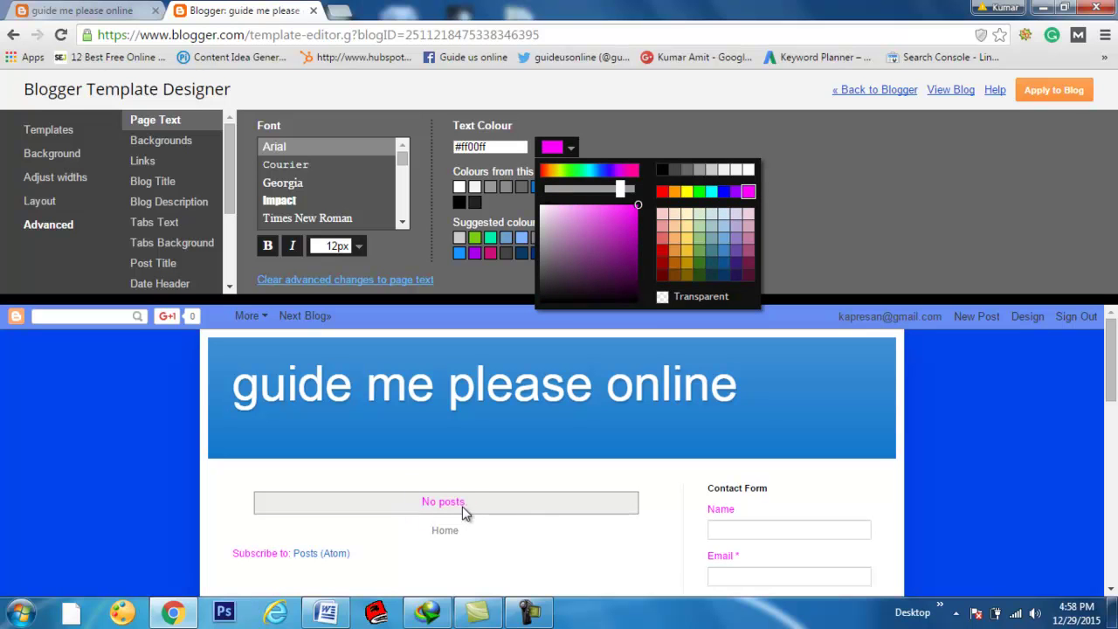
{"action": "left_click", "coordinate": [747, 277]}
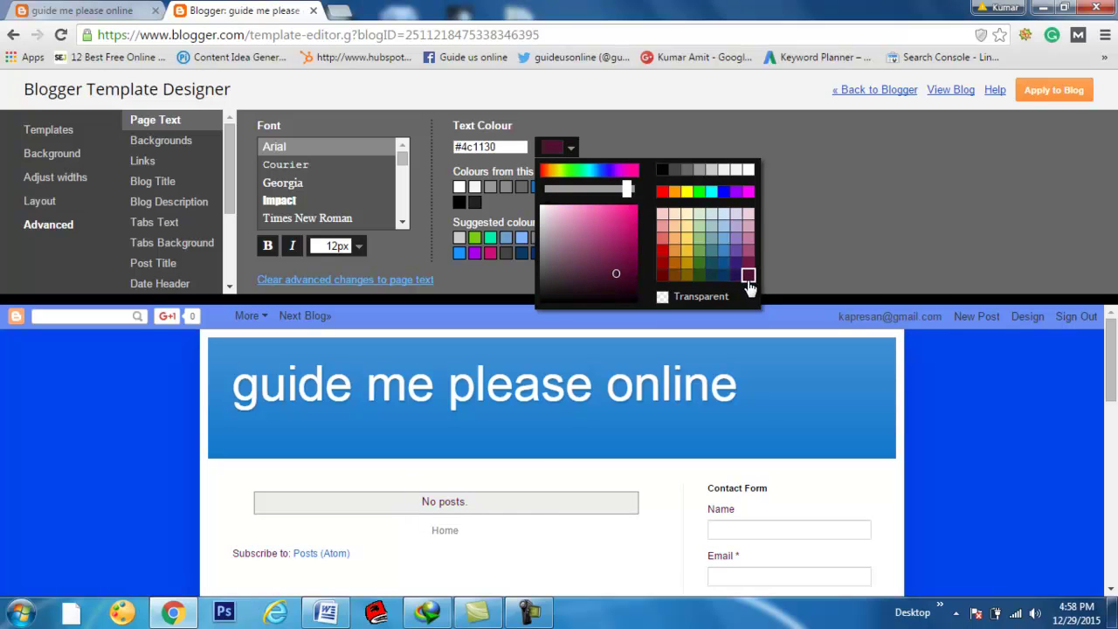
{"action": "left_click", "coordinate": [662, 169]}
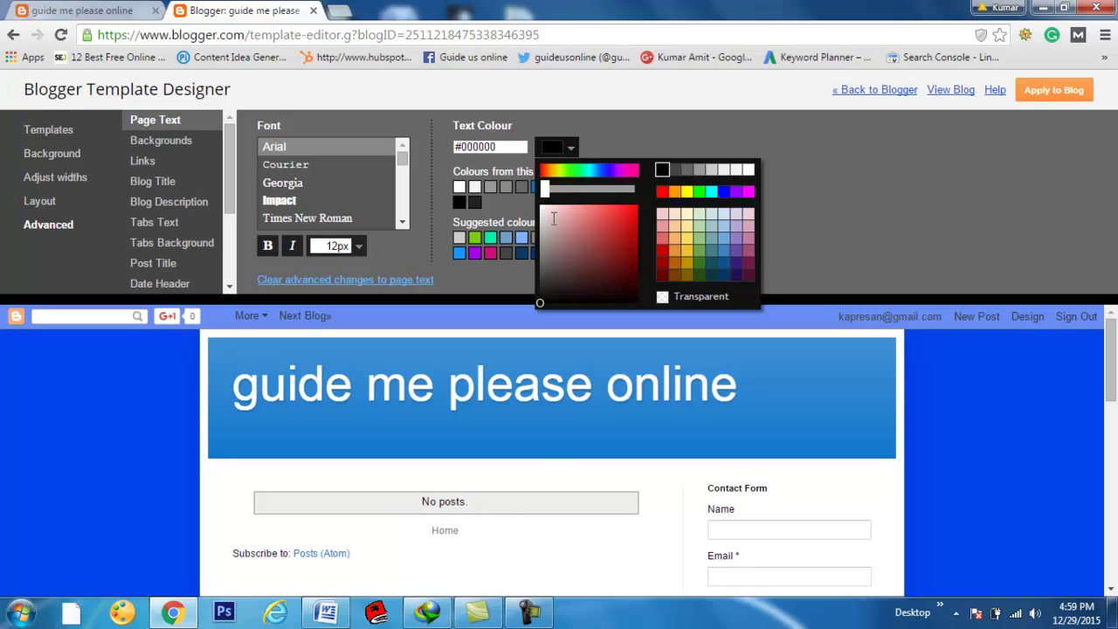
{"action": "left_click", "coordinate": [568, 149]}
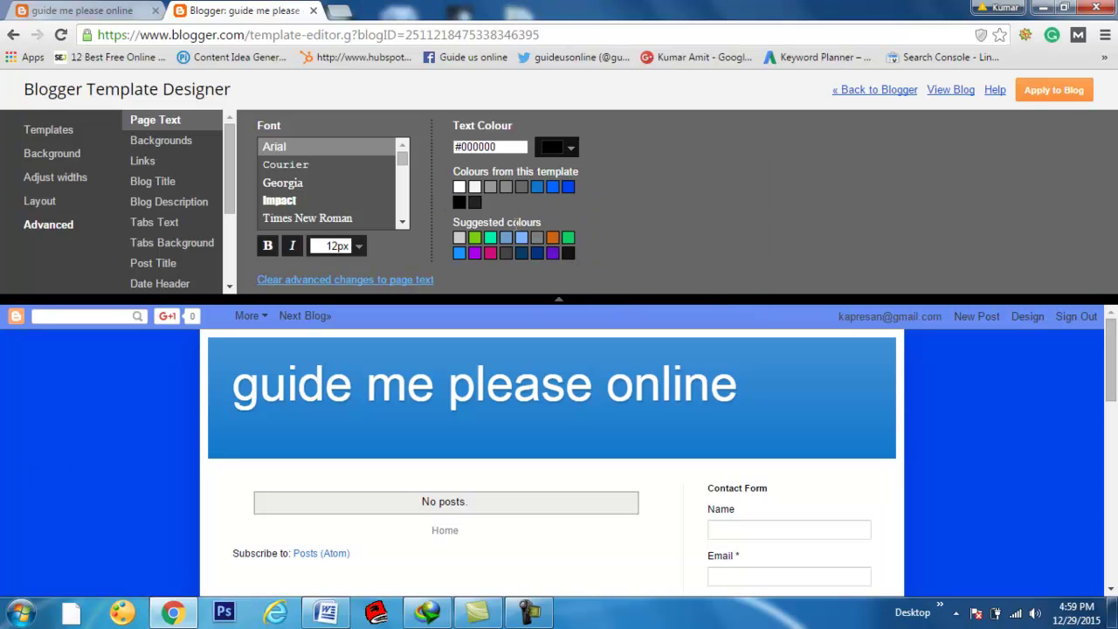
Step: Try the suggested green, orange and light blue page text colours, and set the text colour to #111111
{"action": "left_click", "coordinate": [568, 237]}
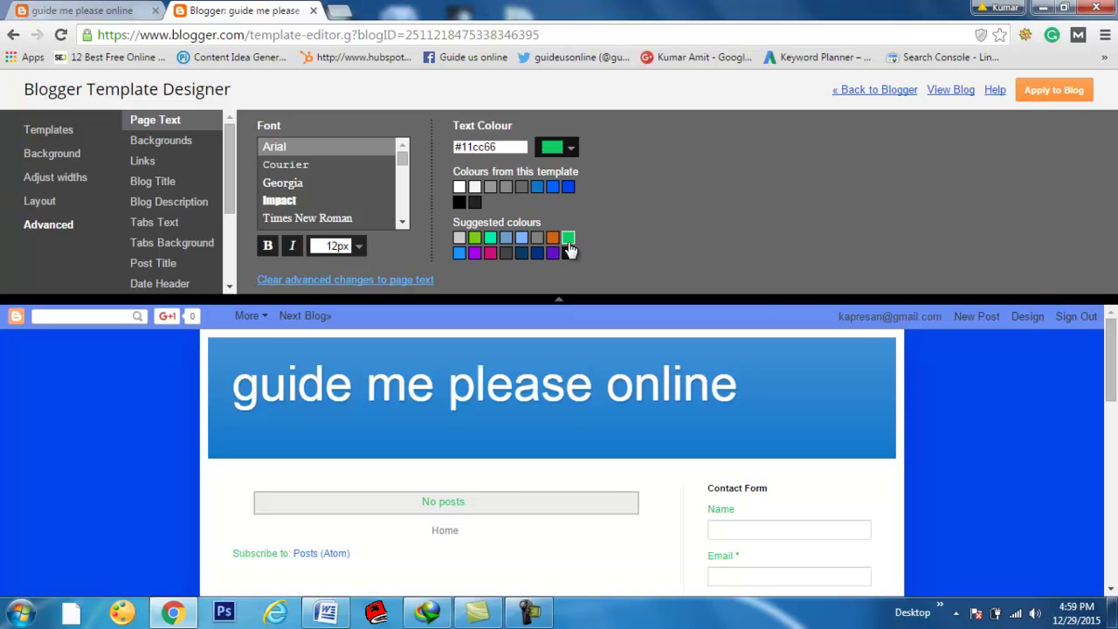
{"action": "left_click", "coordinate": [553, 237]}
{"action": "left_click", "coordinate": [522, 238]}
{"action": "left_click", "coordinate": [566, 254]}
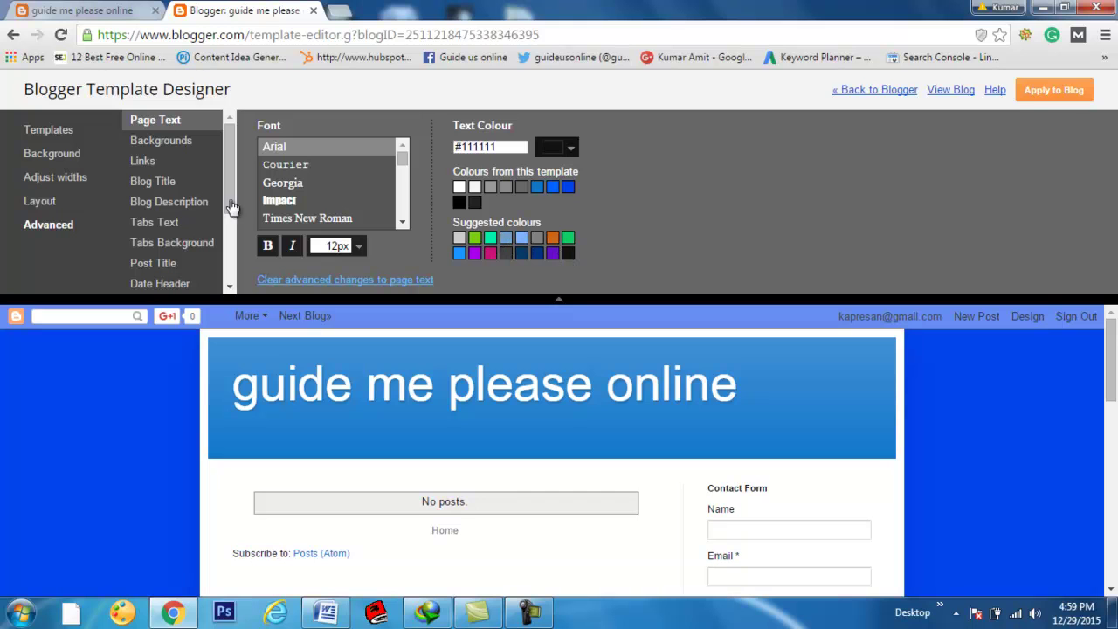
Step: Try red #ee001b as the blog's outer background colour, and set it to dark purple #4c1130
{"action": "left_click", "coordinate": [158, 147]}
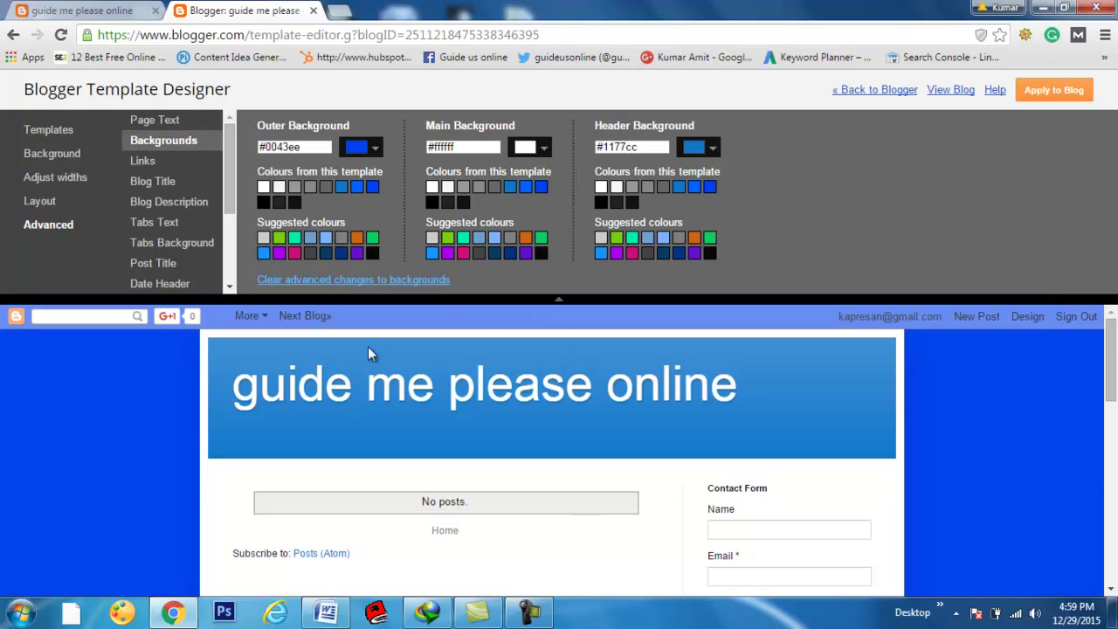
{"action": "left_click", "coordinate": [374, 150]}
{"action": "left_click", "coordinate": [434, 171]}
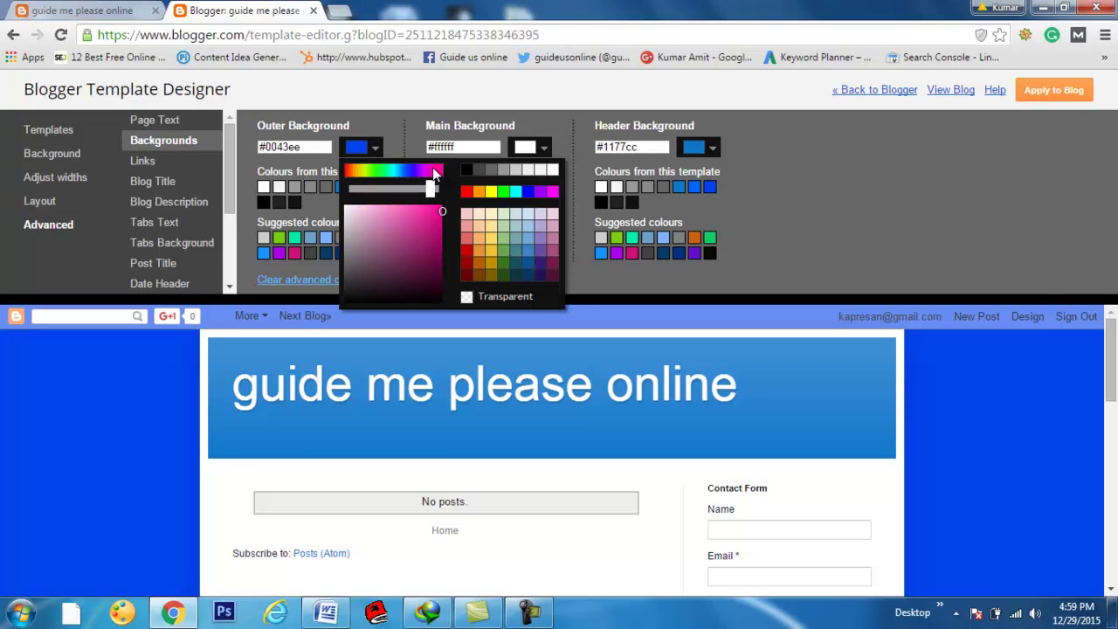
{"action": "mouse_move", "coordinate": [434, 171]}
{"action": "left_mouse_down"}
{"action": "mouse_move", "coordinate": [407, 172]}
{"action": "mouse_move", "coordinate": [443, 174]}
{"action": "left_mouse_up"}
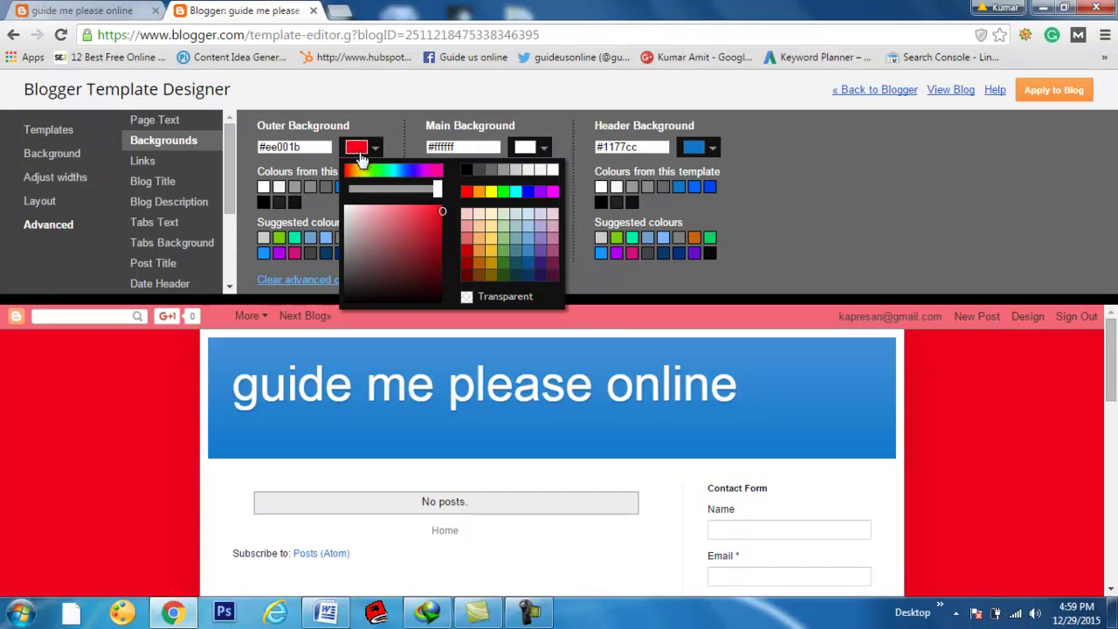
{"action": "left_click", "coordinate": [376, 151]}
{"action": "left_click", "coordinate": [377, 150]}
{"action": "left_click", "coordinate": [551, 274]}
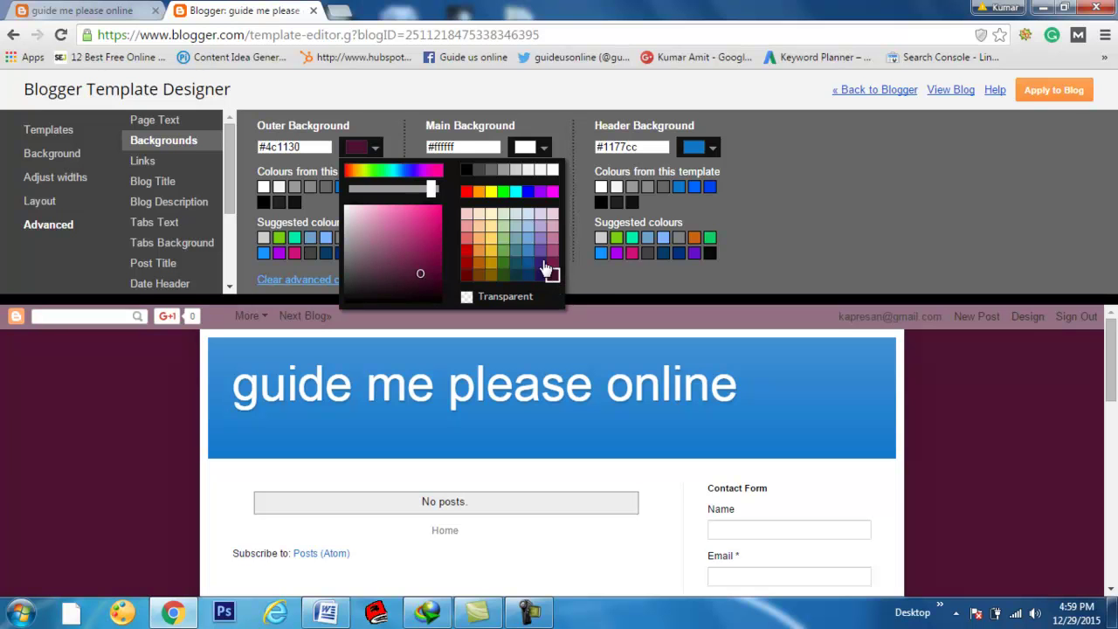
Step: Try blue #0000ff as the main background colour, set it to light grey #eeeeee, and check the blog preview
{"action": "left_click", "coordinate": [527, 151]}
{"action": "left_click", "coordinate": [542, 149]}
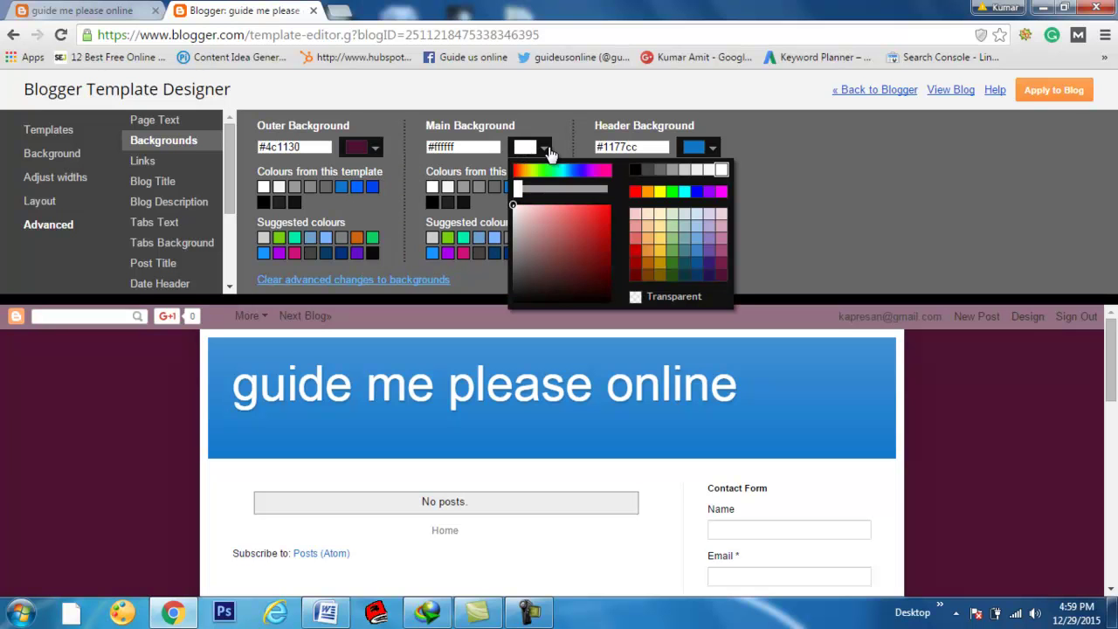
{"action": "left_click", "coordinate": [698, 193]}
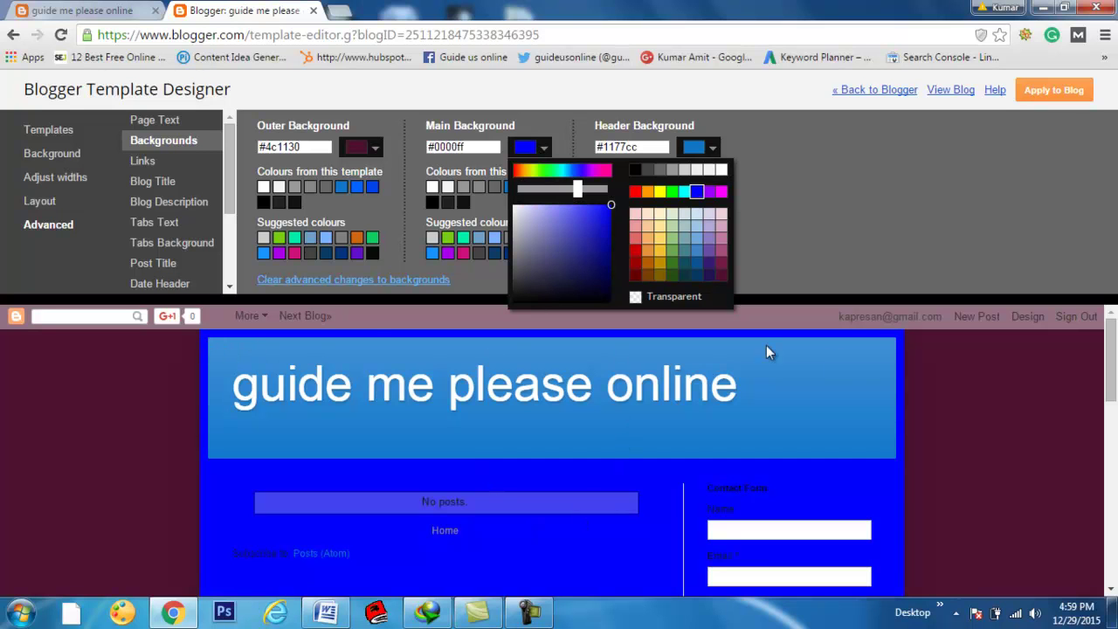
{"action": "left_click", "coordinate": [545, 150]}
{"action": "left_click", "coordinate": [545, 150]}
{"action": "left_click", "coordinate": [701, 171]}
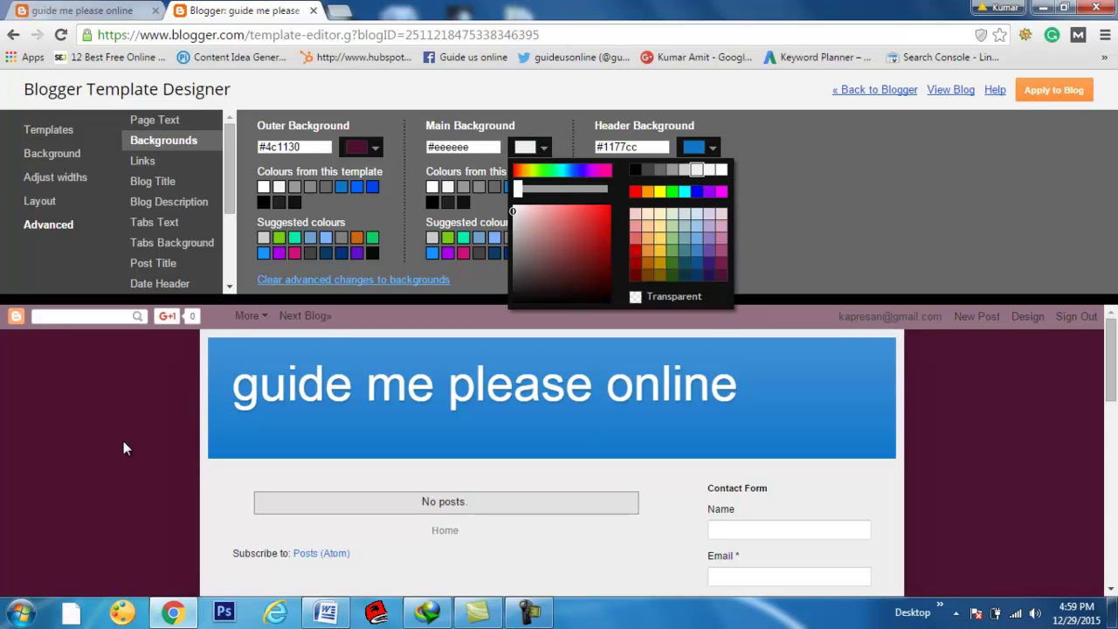
{"action": "scroll", "coordinate": [106, 453], "scroll_direction": "down", "scroll_amount": 6}
{"action": "scroll", "coordinate": [106, 452], "scroll_direction": "up", "scroll_amount": 2}
{"action": "scroll", "coordinate": [106, 454], "scroll_direction": "down", "scroll_amount": 2}
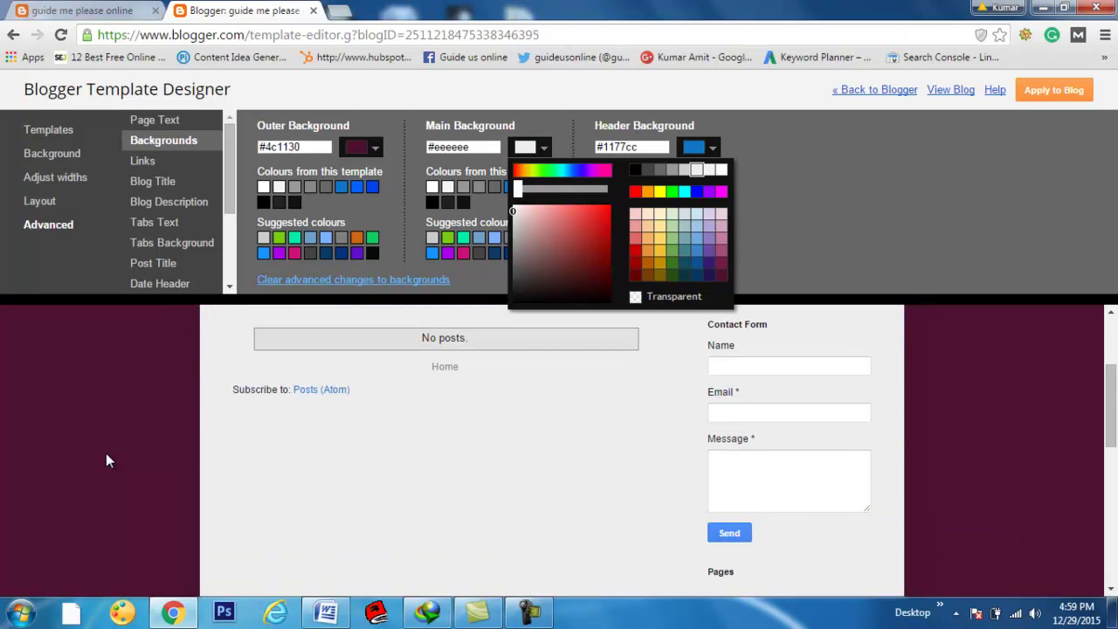
{"action": "left_click", "coordinate": [881, 166]}
{"action": "scroll", "coordinate": [98, 426], "scroll_direction": "up", "scroll_amount": 2}
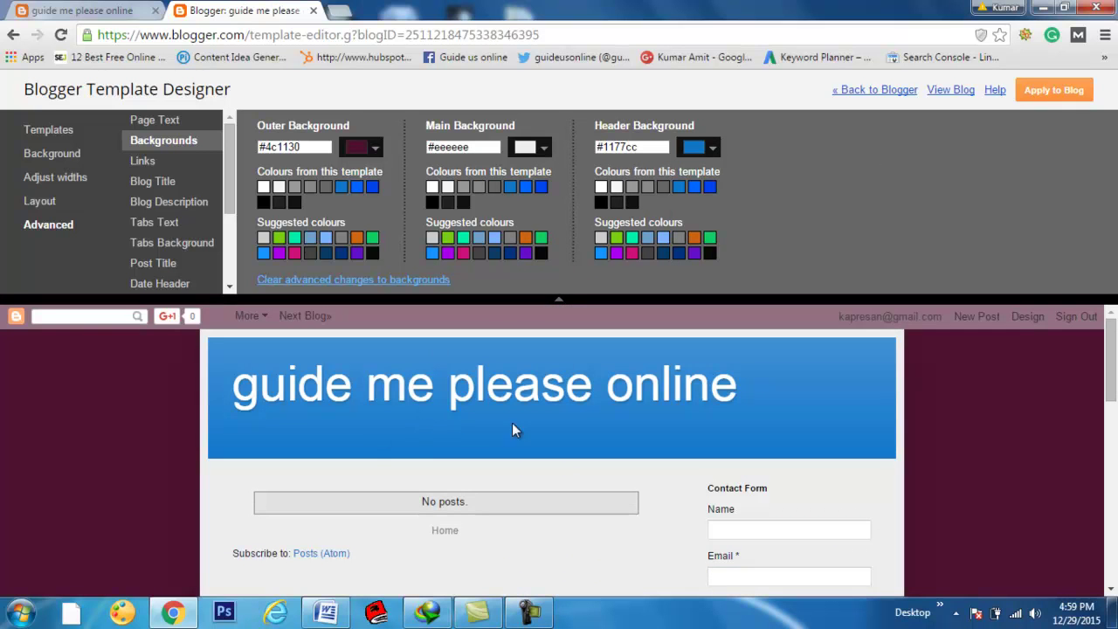
Step: Try grey #999999 and white #ffffff as the header background colour, and set it to green #00ff00
{"action": "left_click", "coordinate": [706, 148]}
{"action": "left_click", "coordinate": [844, 170]}
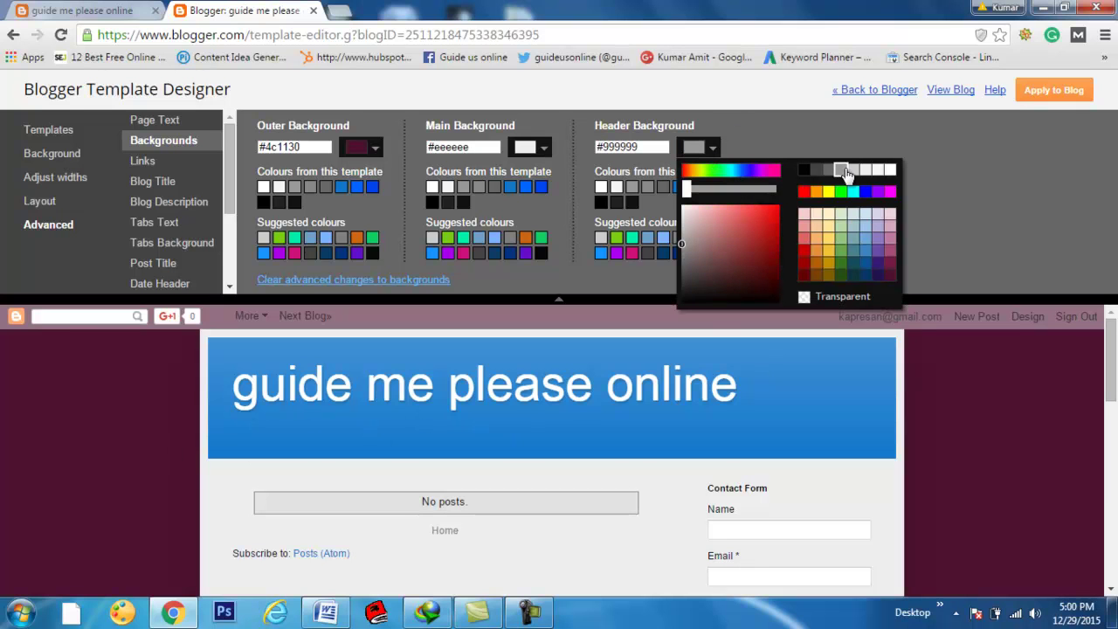
{"action": "left_click", "coordinate": [865, 169]}
{"action": "left_click", "coordinate": [890, 169]}
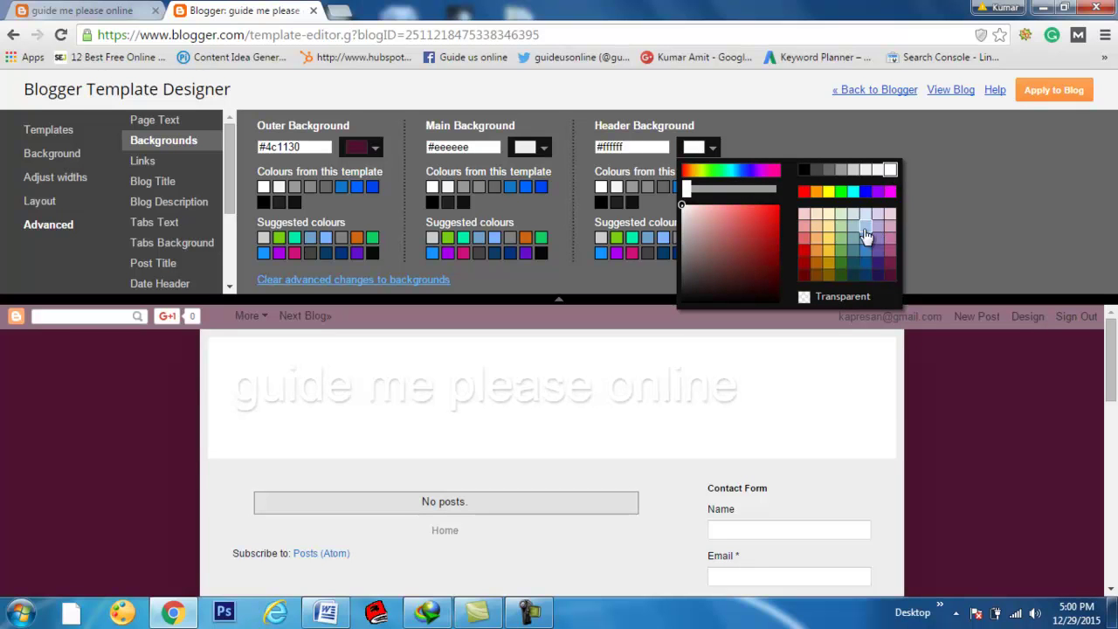
{"action": "left_click", "coordinate": [841, 192]}
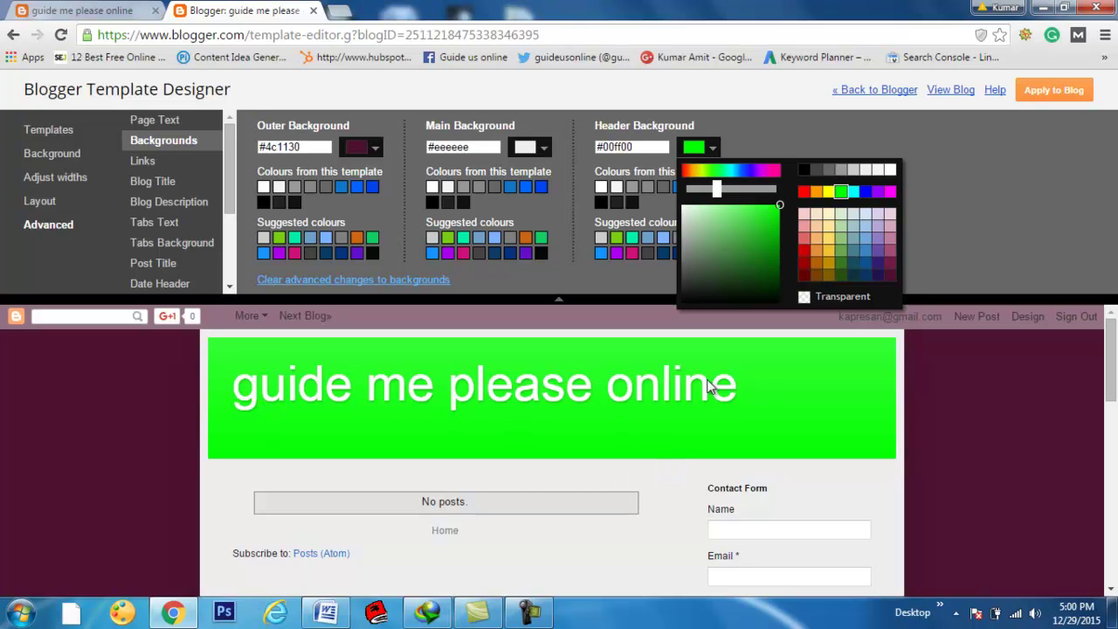
{"action": "left_click", "coordinate": [968, 224]}
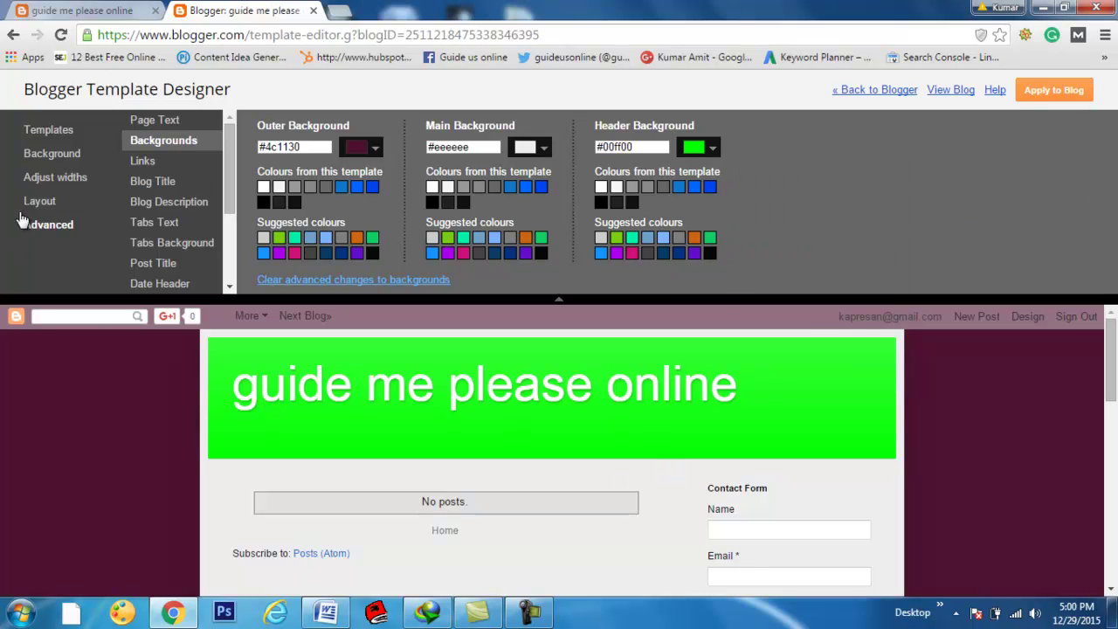
Step: Set the blog's link colour to light blue #6fa8dc and check the links throughout the blog preview
{"action": "left_click", "coordinate": [159, 171]}
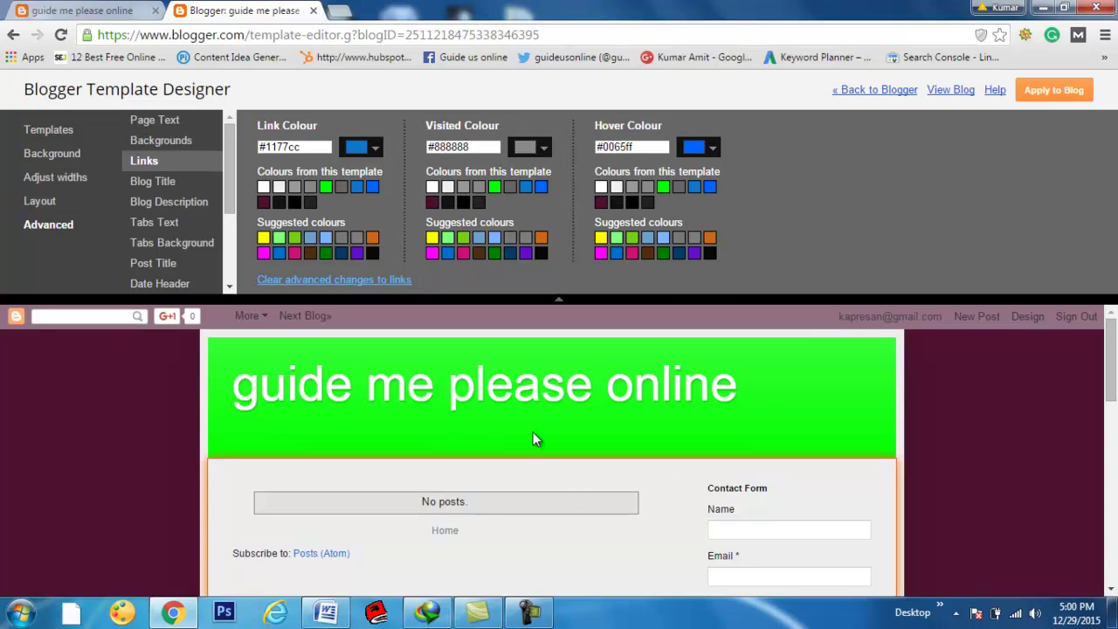
{"action": "scroll", "coordinate": [77, 489], "scroll_direction": "down", "scroll_amount": 10}
{"action": "scroll", "coordinate": [78, 489], "scroll_direction": "up", "scroll_amount": 10}
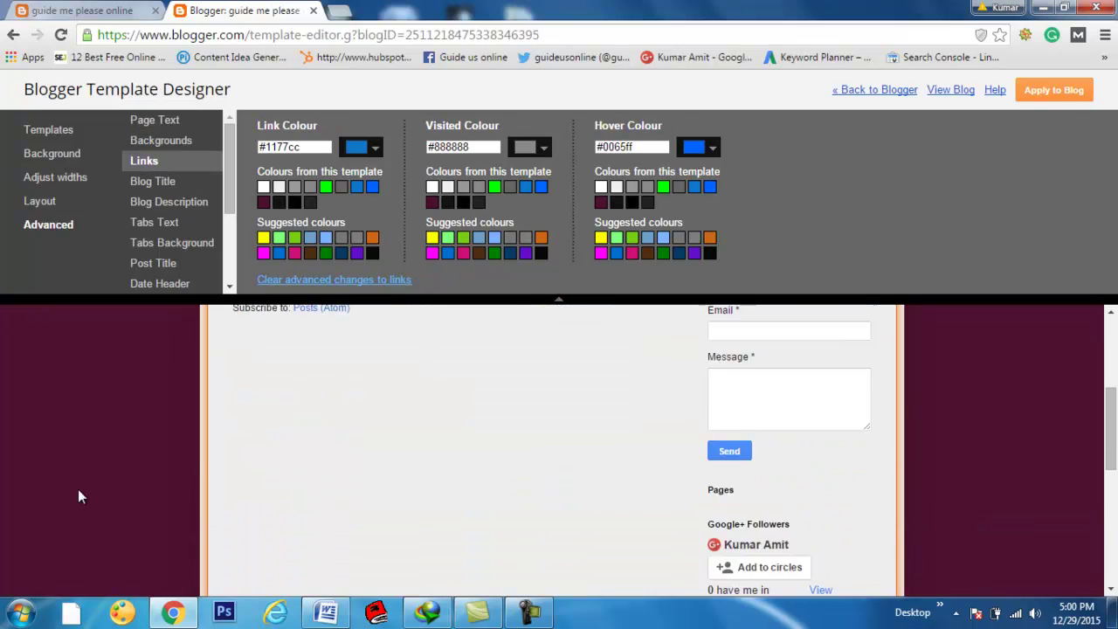
{"action": "scroll", "coordinate": [78, 489], "scroll_direction": "down", "scroll_amount": 1}
{"action": "scroll", "coordinate": [77, 489], "scroll_direction": "down", "scroll_amount": 5}
{"action": "scroll", "coordinate": [78, 497], "scroll_direction": "down", "scroll_amount": 1}
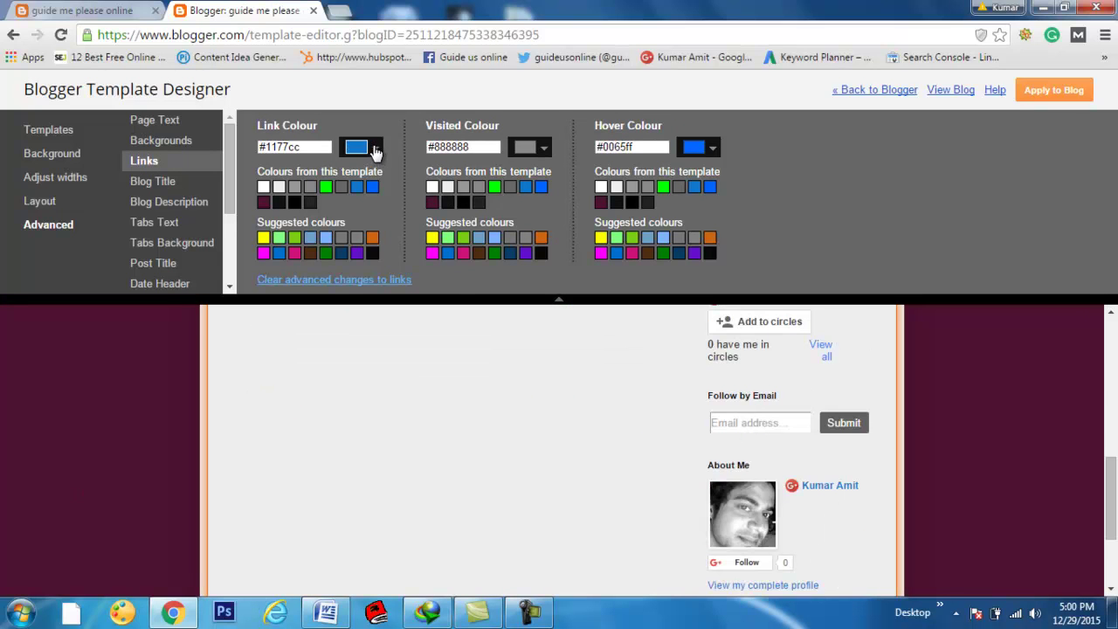
{"action": "left_click", "coordinate": [374, 148]}
{"action": "left_click", "coordinate": [527, 234]}
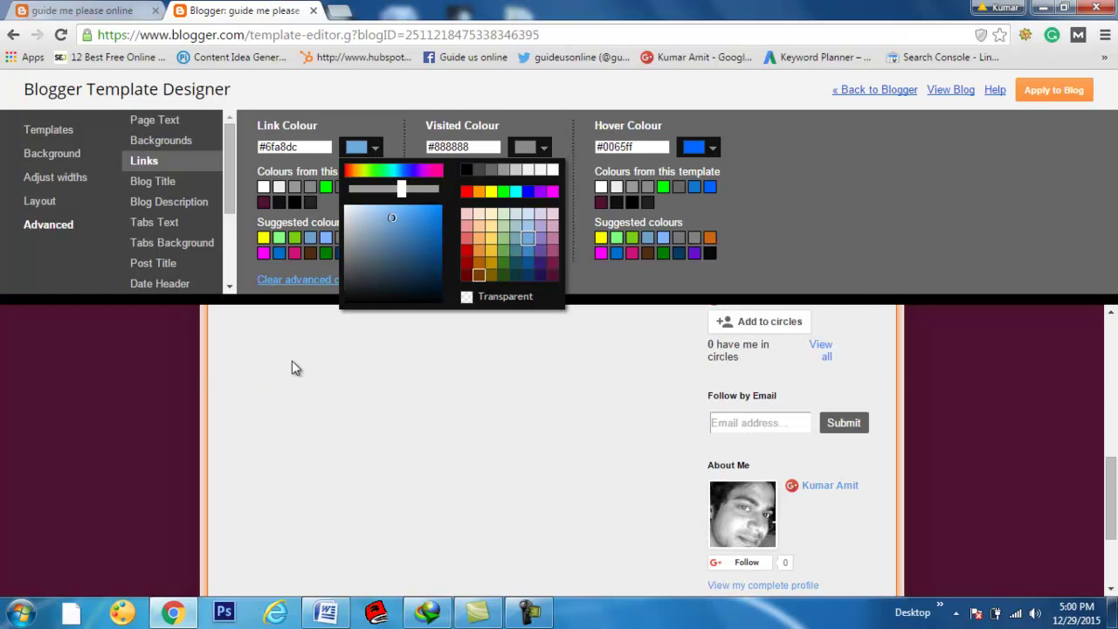
{"action": "scroll", "coordinate": [56, 494], "scroll_direction": "up", "scroll_amount": 6}
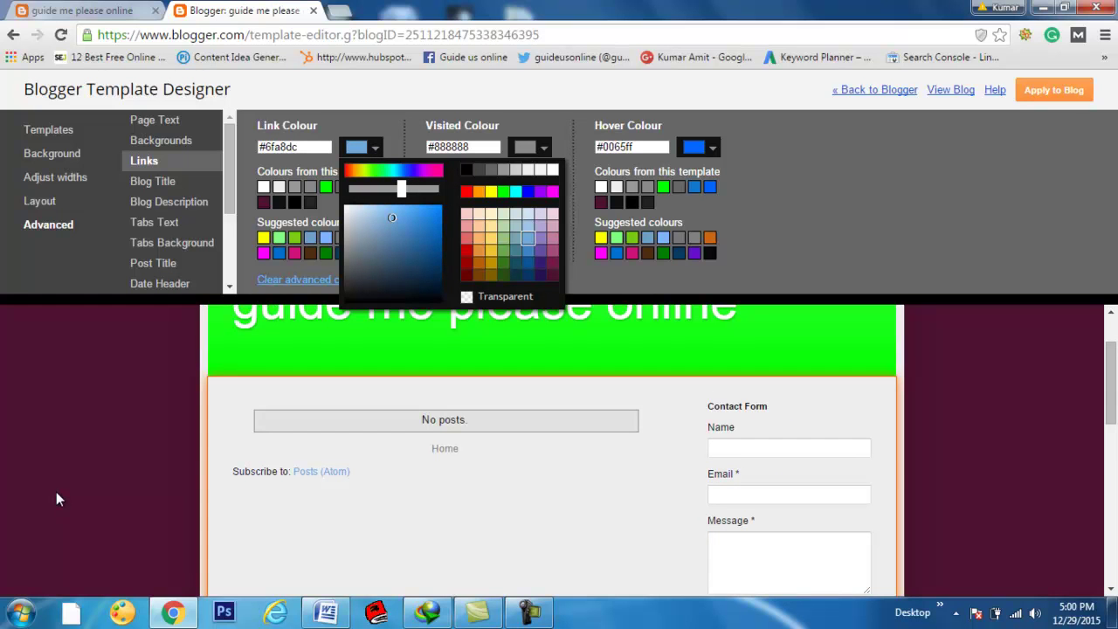
{"action": "scroll", "coordinate": [56, 493], "scroll_direction": "down", "scroll_amount": 8}
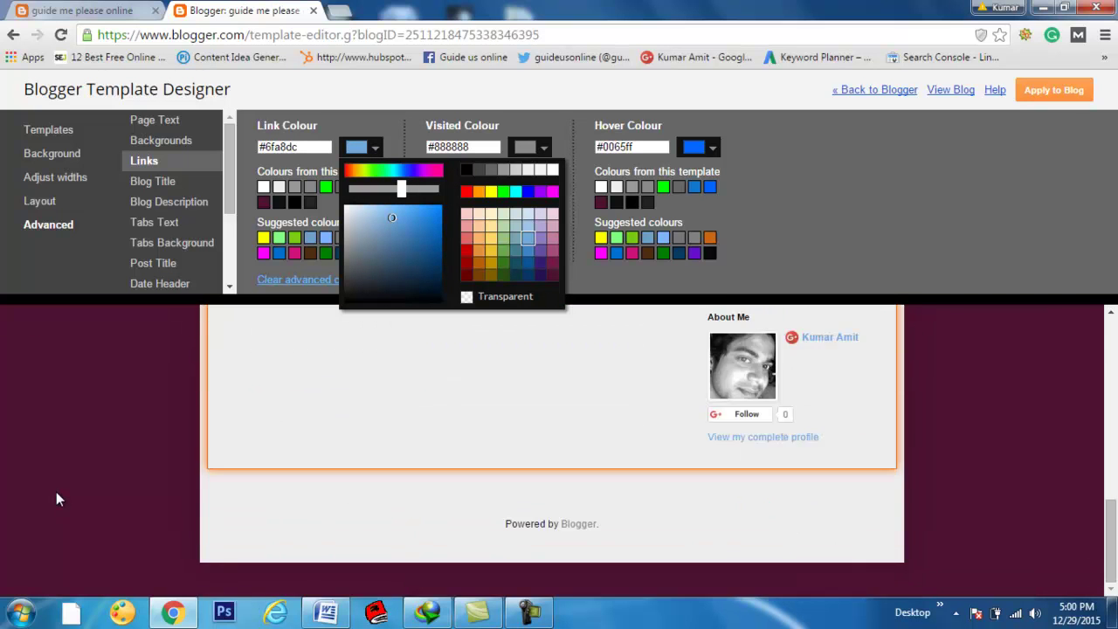
{"action": "scroll", "coordinate": [56, 493], "scroll_direction": "up", "scroll_amount": 8}
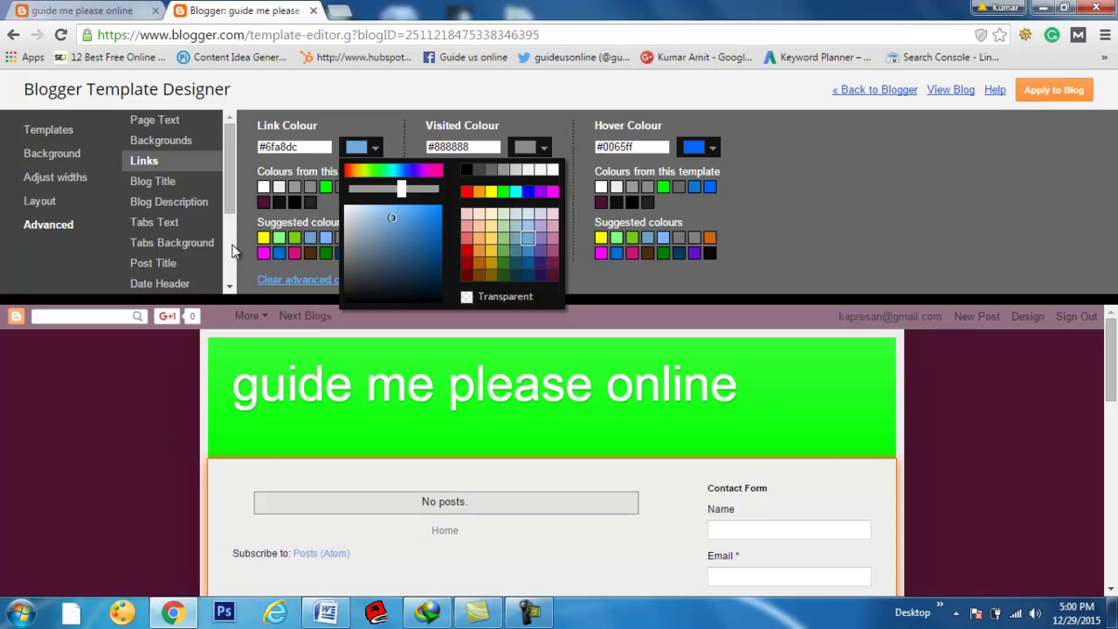
Step: Set the visited link colour to dark red #941515 and the link hover colour to red #ff0000
{"action": "left_click", "coordinate": [527, 148]}
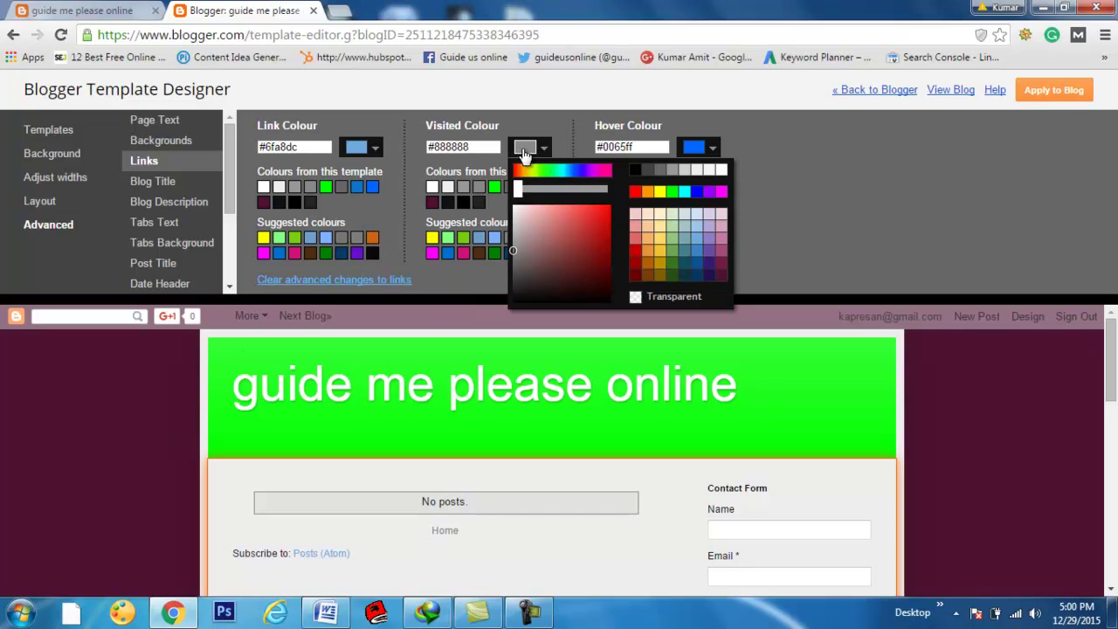
{"action": "left_click", "coordinate": [600, 249]}
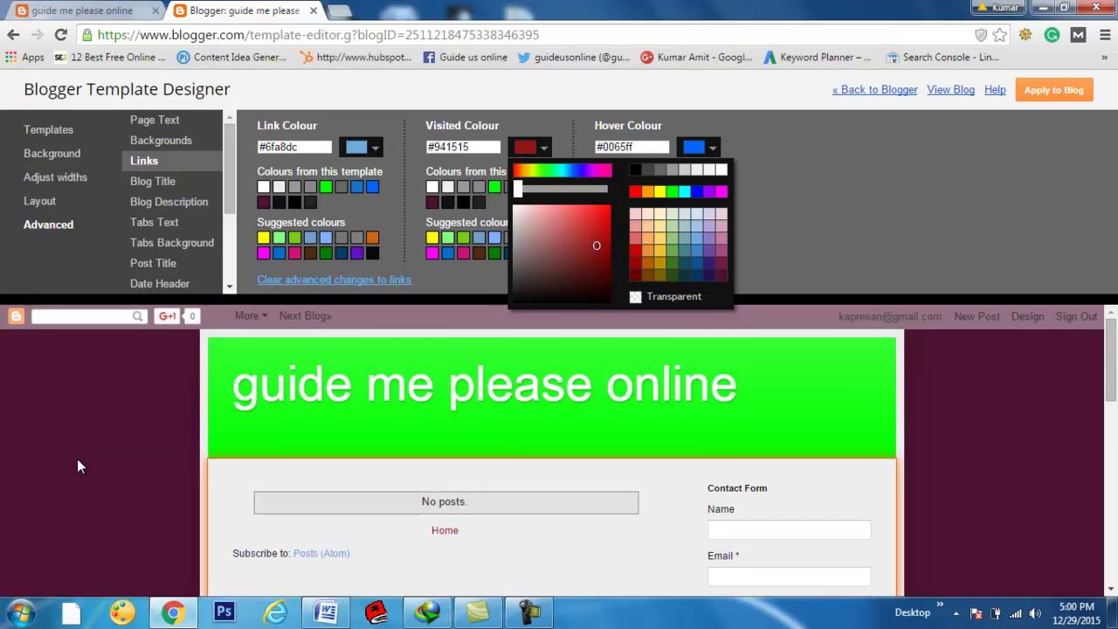
{"action": "left_click", "coordinate": [710, 147]}
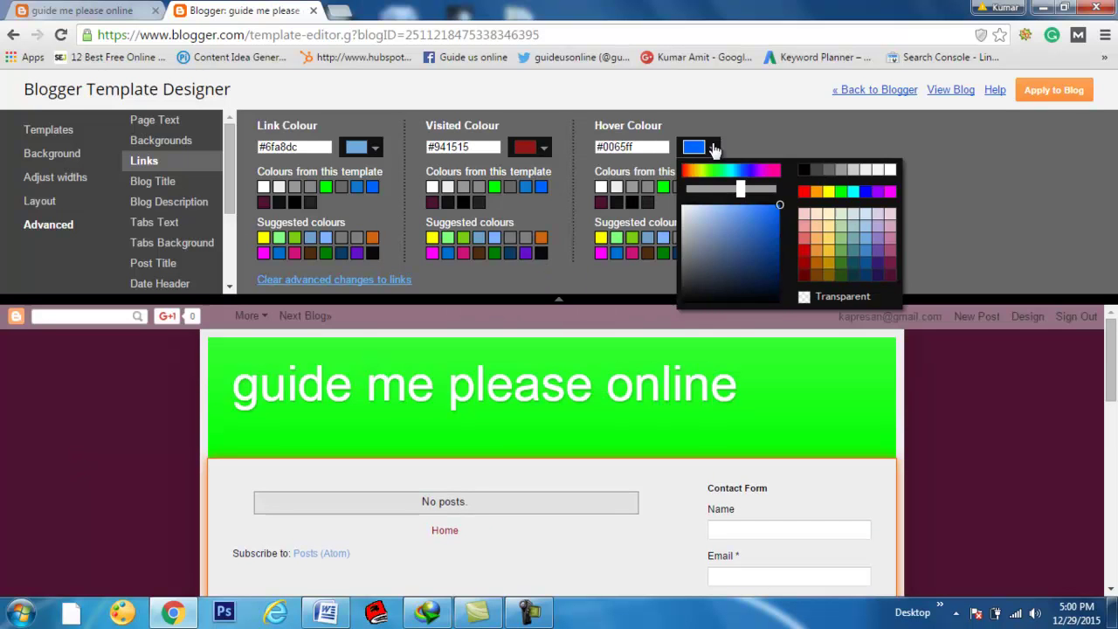
{"action": "left_click", "coordinate": [804, 191]}
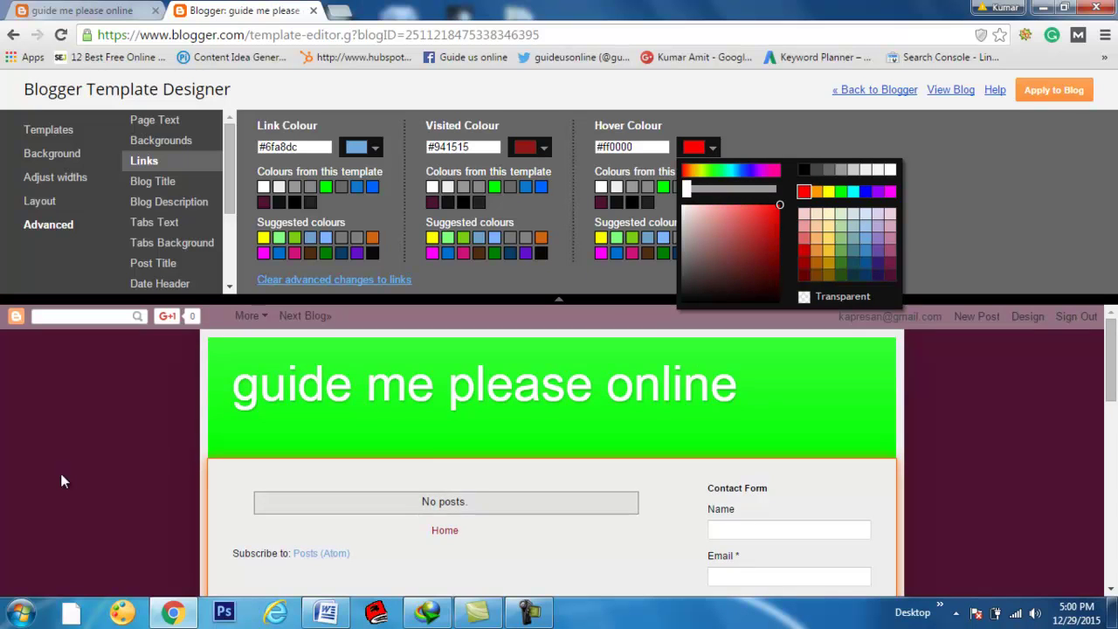
{"action": "scroll", "coordinate": [15, 480], "scroll_direction": "down", "scroll_amount": 3}
Step: Try Courier, Georgia, Impact, Times New Roman, Cantarell and Cardo as the blog title font
{"action": "left_click", "coordinate": [157, 183]}
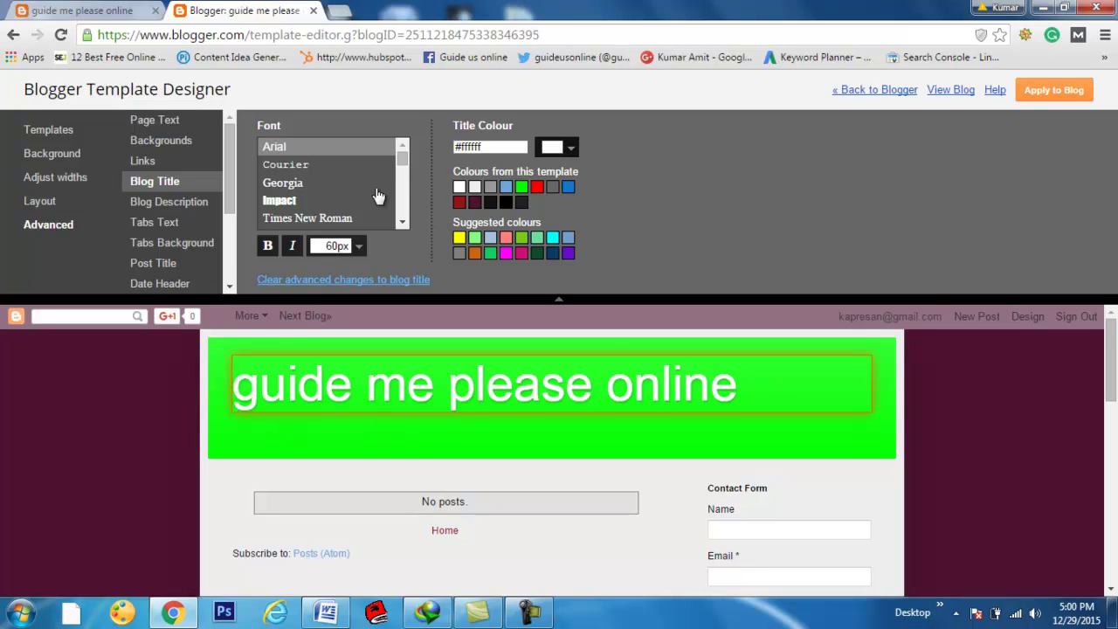
{"action": "left_click", "coordinate": [286, 165]}
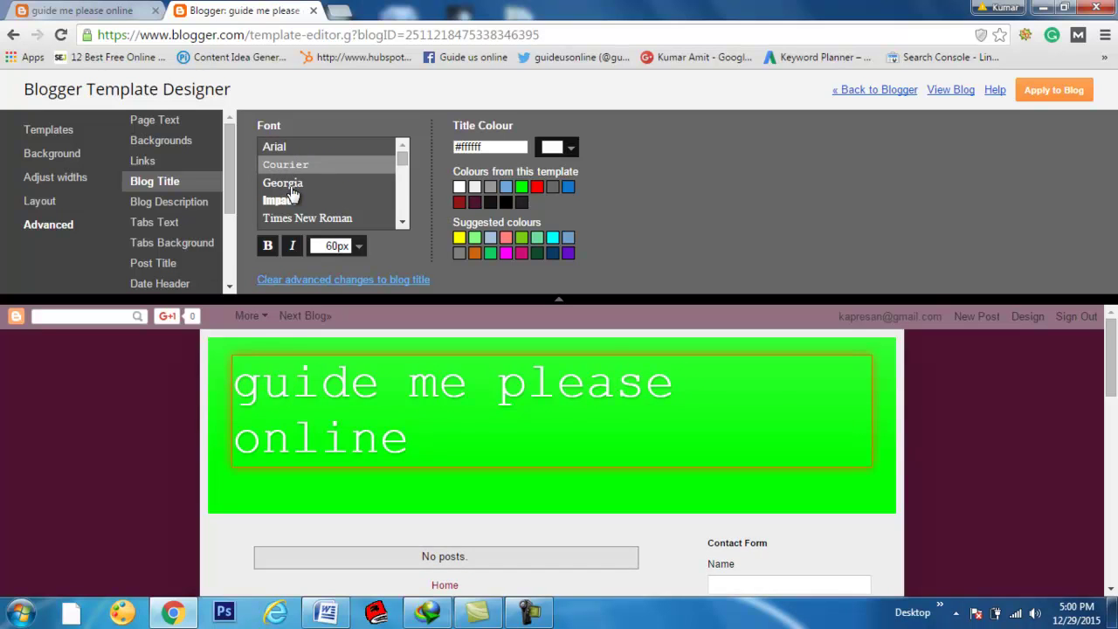
{"action": "left_click", "coordinate": [291, 184]}
{"action": "left_click", "coordinate": [281, 200]}
{"action": "left_click", "coordinate": [297, 218]}
{"action": "scroll", "coordinate": [314, 210], "scroll_direction": "down", "scroll_amount": 5}
{"action": "left_click", "coordinate": [287, 185]}
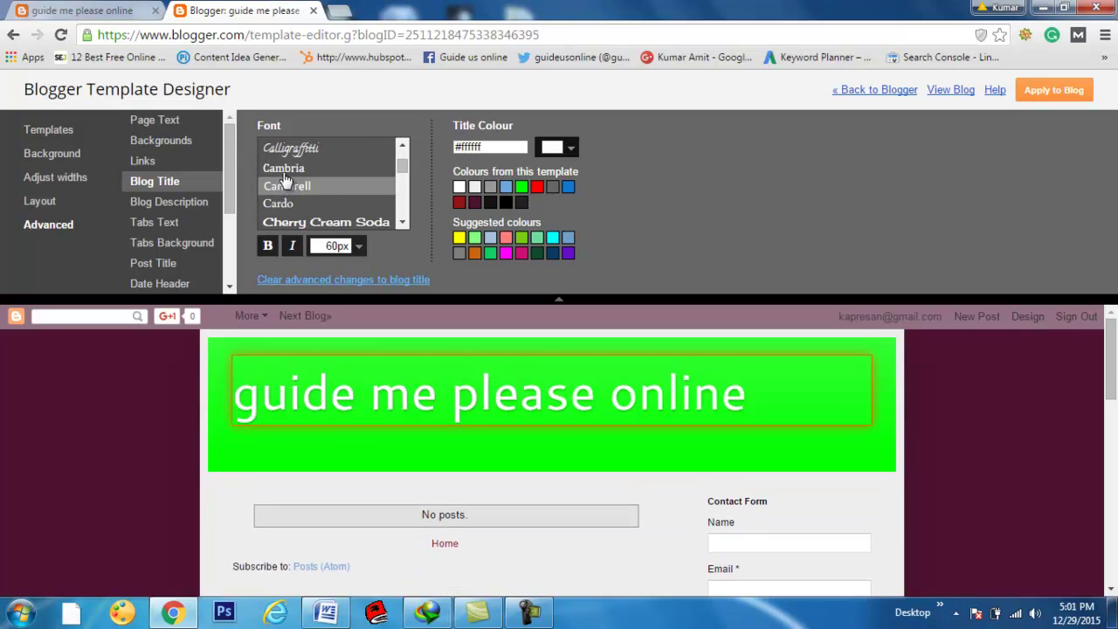
{"action": "left_click", "coordinate": [280, 204]}
Step: Try the Crafty Girls, Crimson Text and Covered By Your Grace fonts on the blog title
{"action": "scroll", "coordinate": [316, 216], "scroll_direction": "down", "scroll_amount": 3}
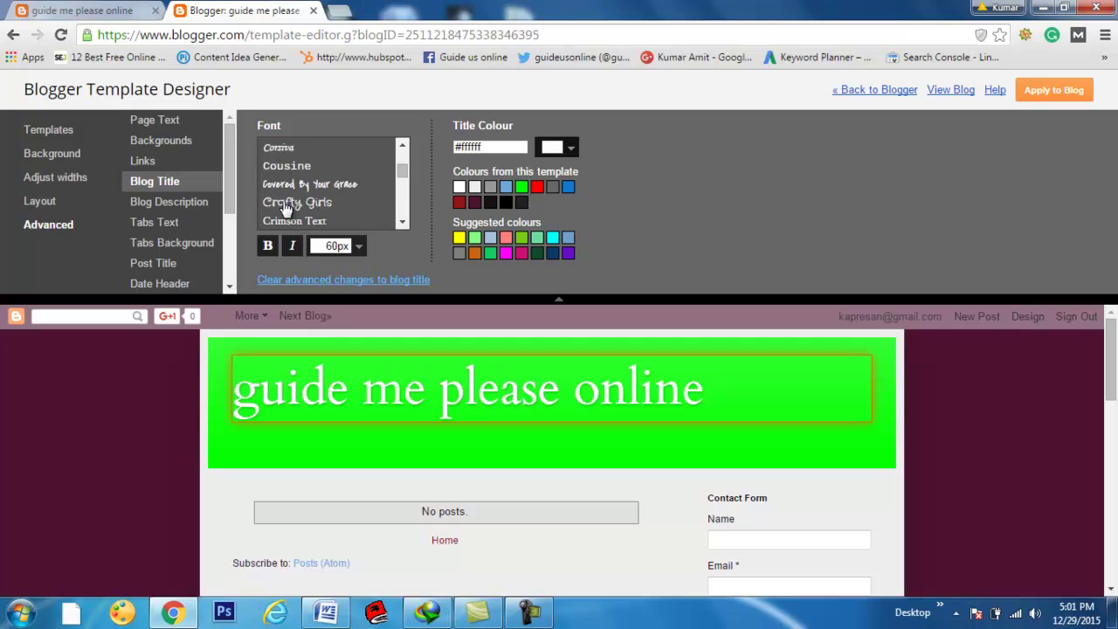
{"action": "left_click", "coordinate": [283, 203]}
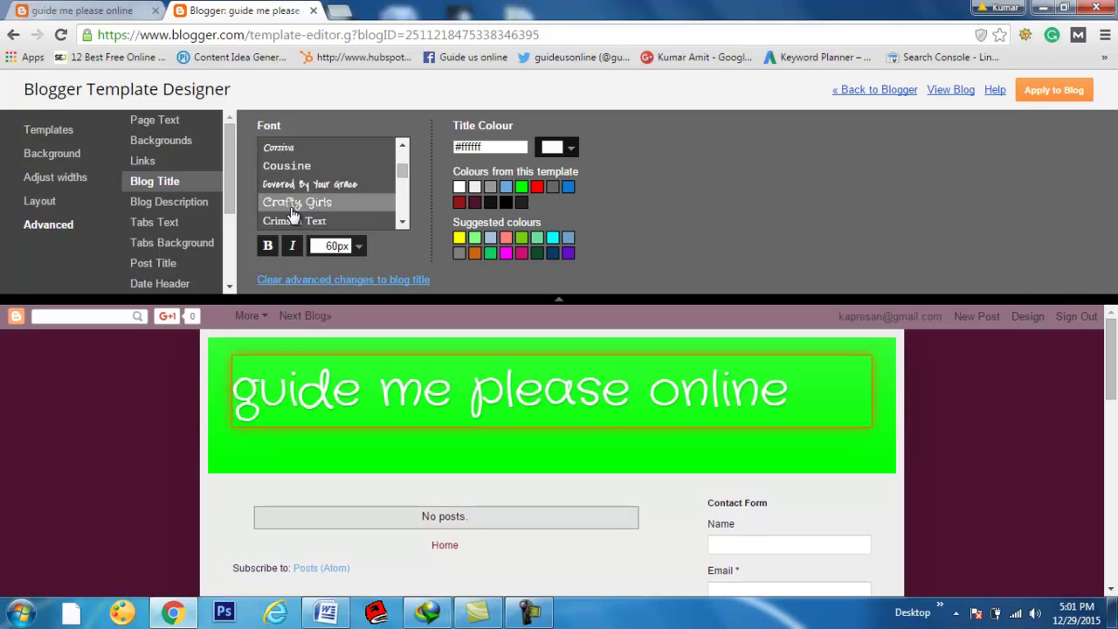
{"action": "left_click", "coordinate": [299, 223]}
{"action": "left_click", "coordinate": [299, 210]}
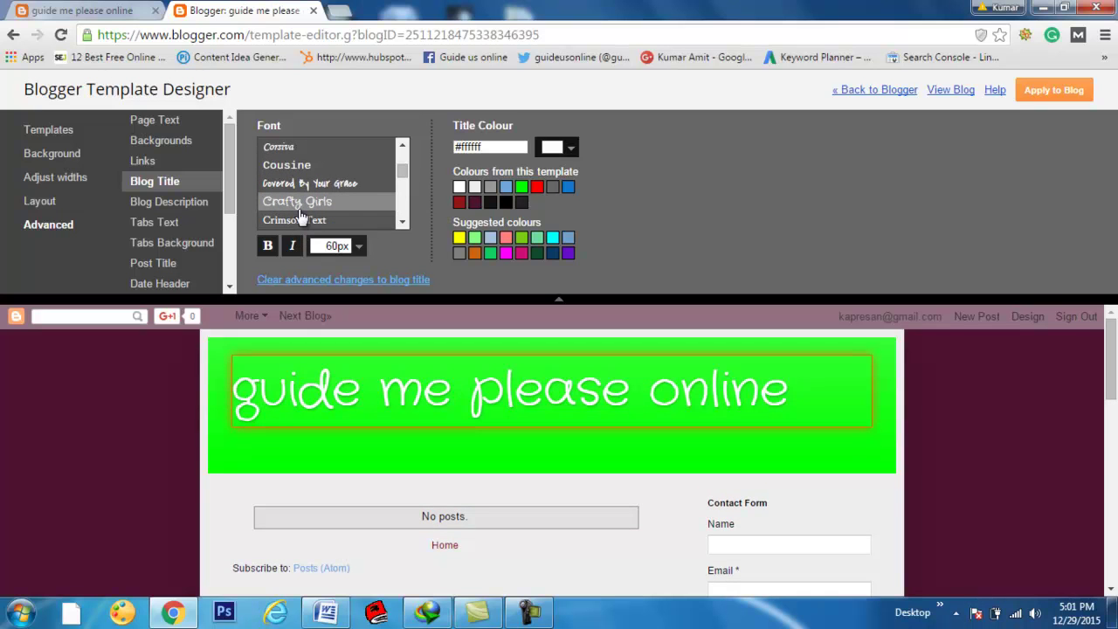
{"action": "left_click", "coordinate": [298, 186]}
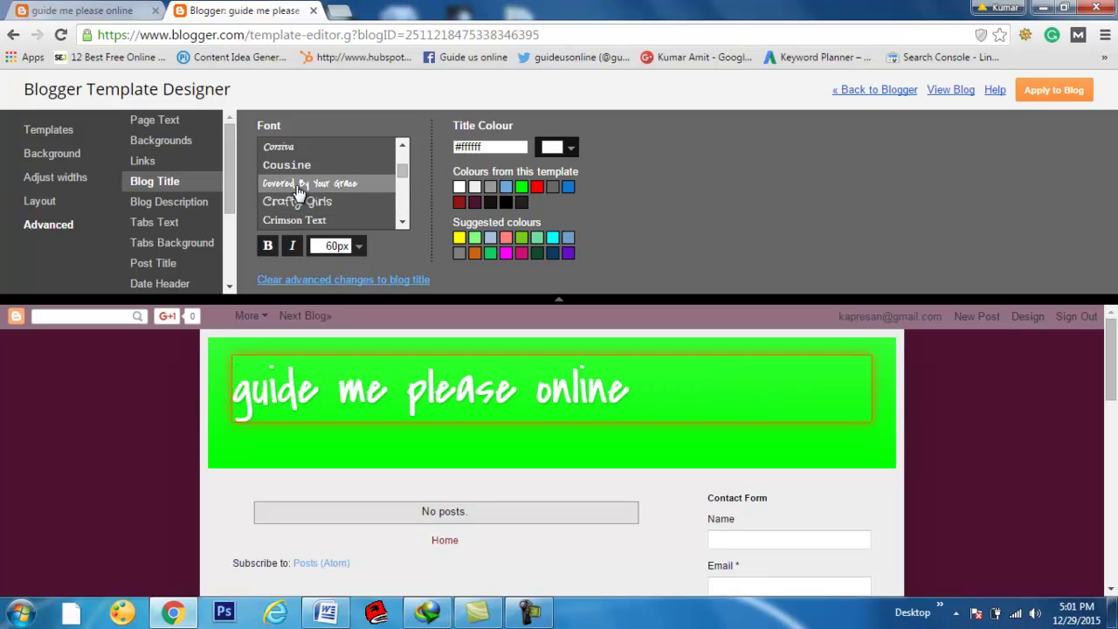
{"action": "left_click", "coordinate": [298, 201]}
Step: Try the IM Fell Great Primer and Kenia fonts on the blog title, and set the font back to Arial
{"action": "scroll", "coordinate": [301, 206], "scroll_direction": "down", "scroll_amount": 5}
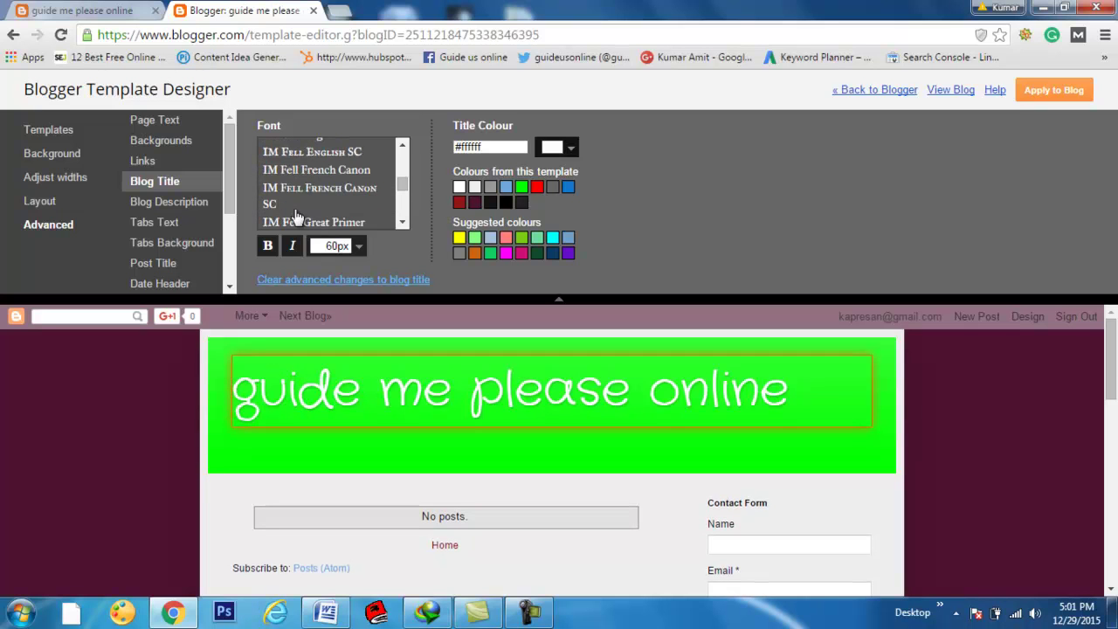
{"action": "left_click", "coordinate": [289, 223]}
{"action": "scroll", "coordinate": [353, 207], "scroll_direction": "down", "scroll_amount": 3}
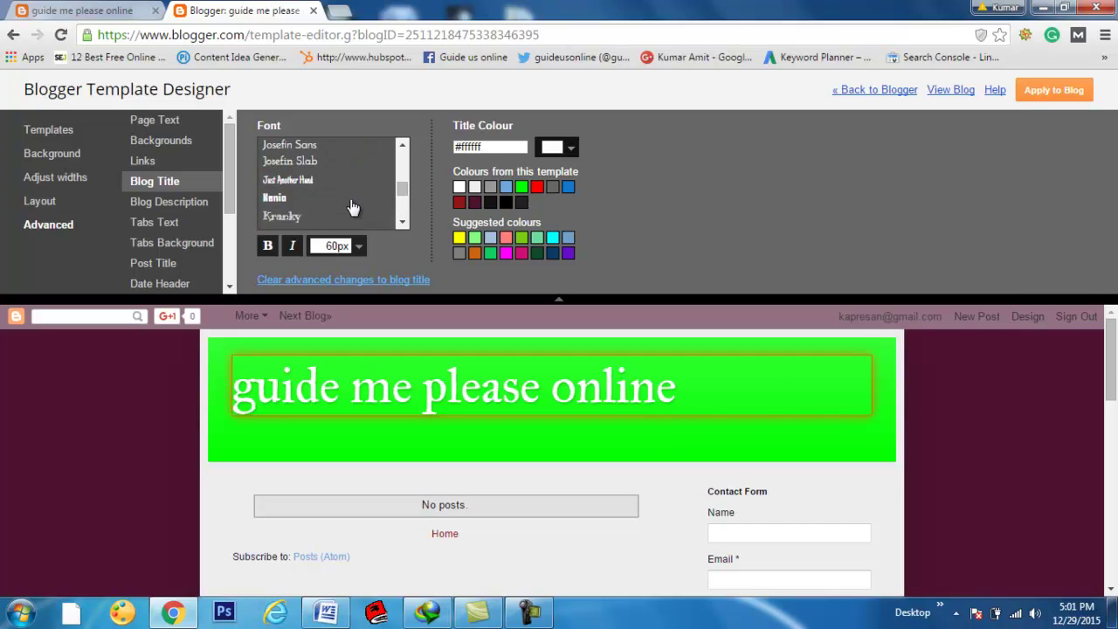
{"action": "left_click", "coordinate": [275, 199]}
{"action": "scroll", "coordinate": [278, 219], "scroll_direction": "up", "scroll_amount": 10}
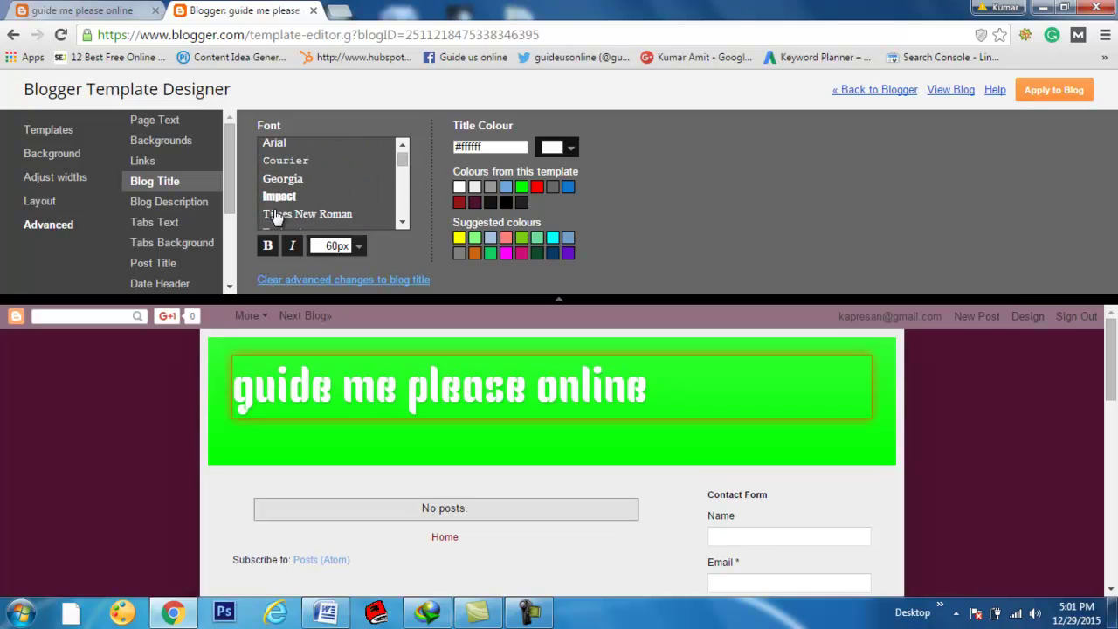
{"action": "left_click", "coordinate": [278, 149]}
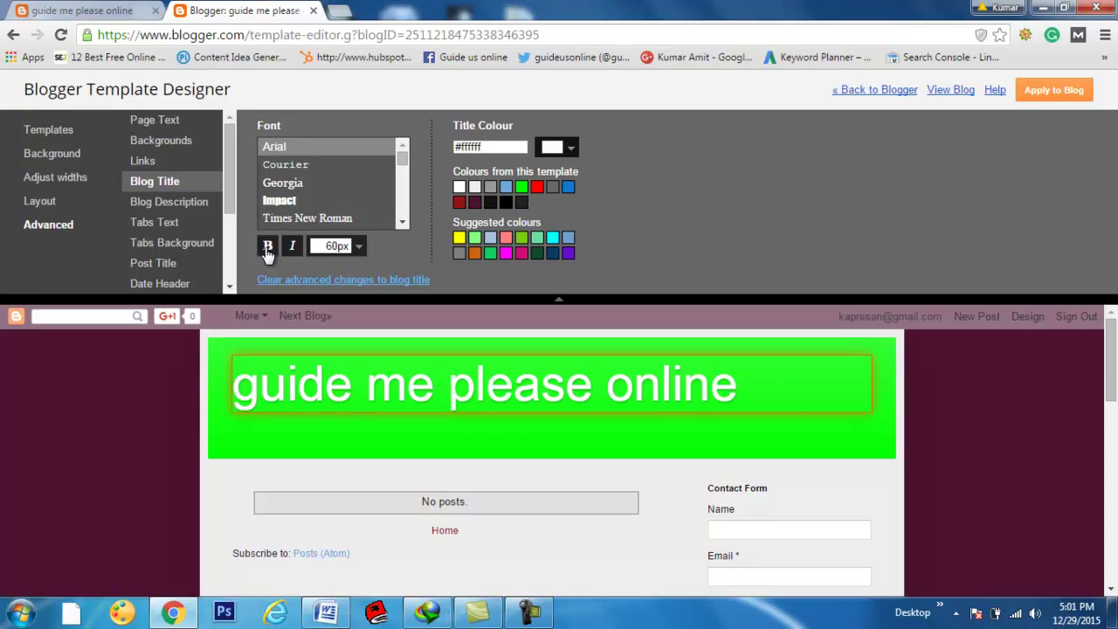
Step: Make the blog title bold, and turn italic on and off again
{"action": "left_click", "coordinate": [268, 248]}
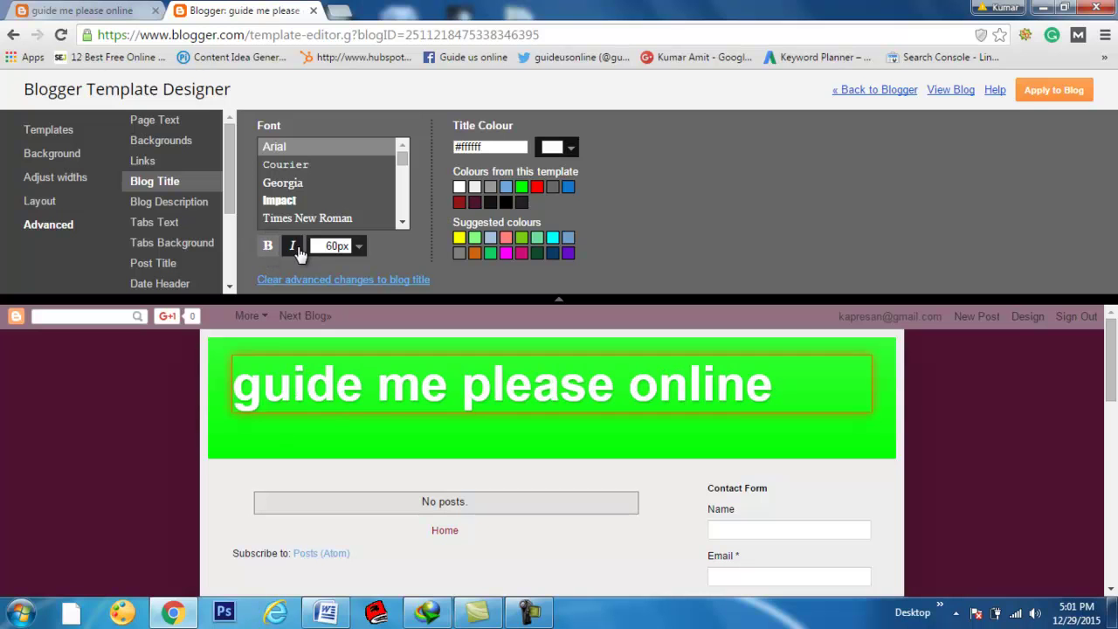
{"action": "left_click", "coordinate": [294, 247]}
{"action": "left_click", "coordinate": [295, 248]}
Step: Try 80 px as the blog title's font size, and set it back to 60 px
{"action": "left_click", "coordinate": [357, 249]}
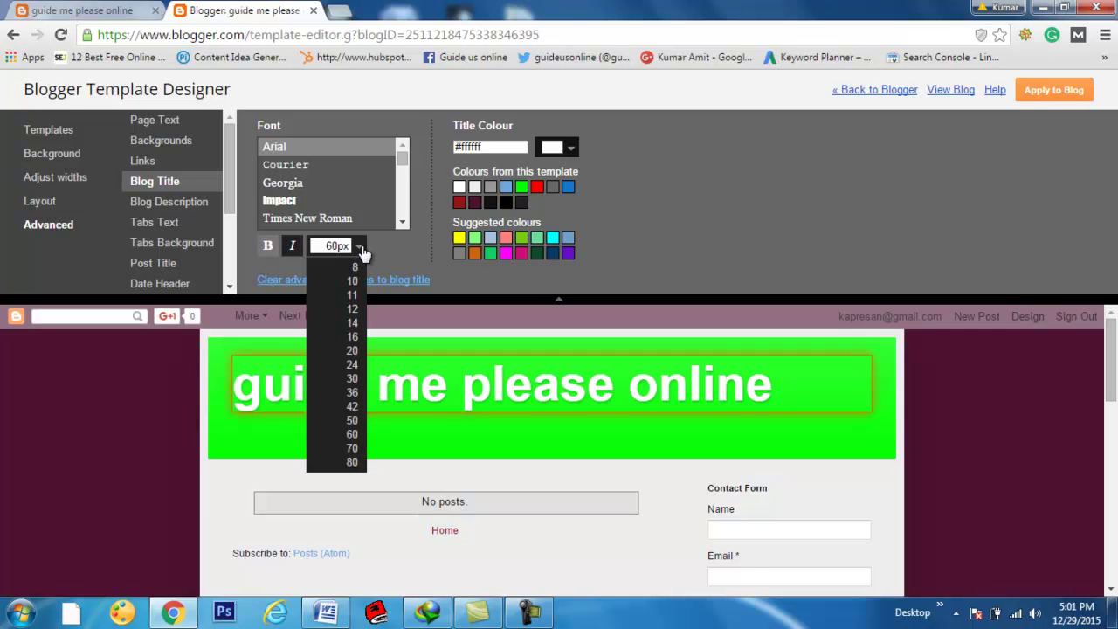
{"action": "left_click", "coordinate": [349, 462]}
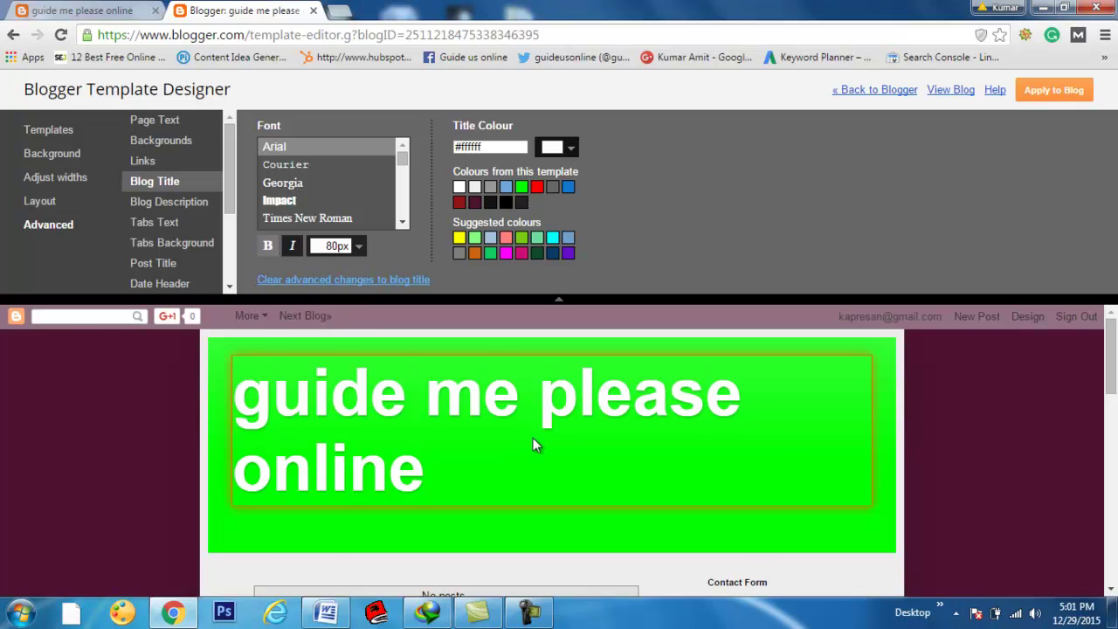
{"action": "left_click", "coordinate": [358, 248]}
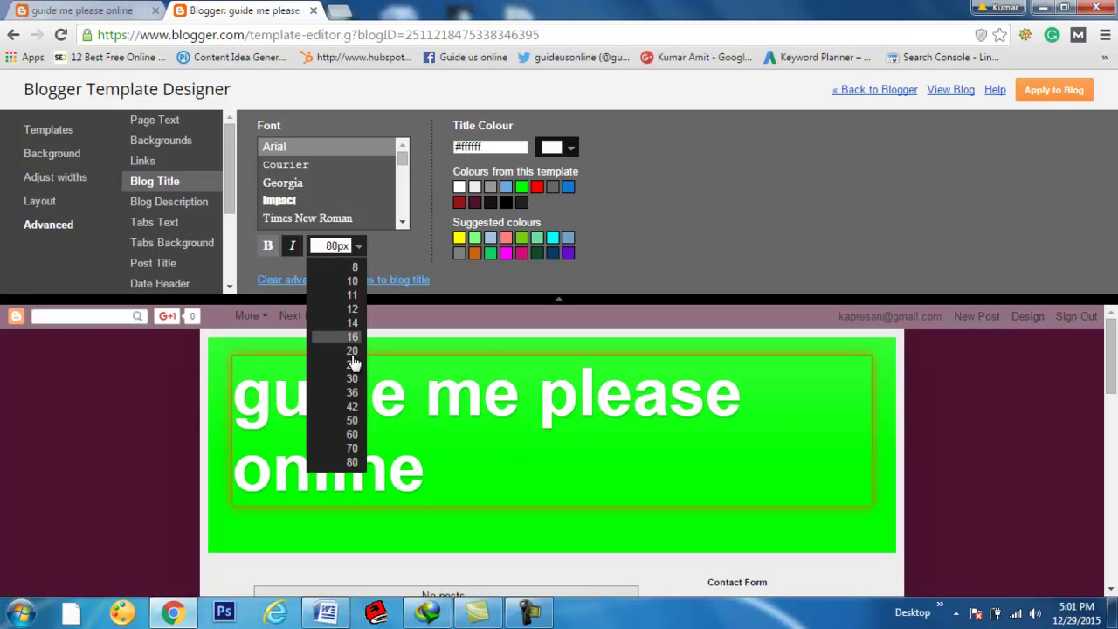
{"action": "left_click", "coordinate": [354, 436]}
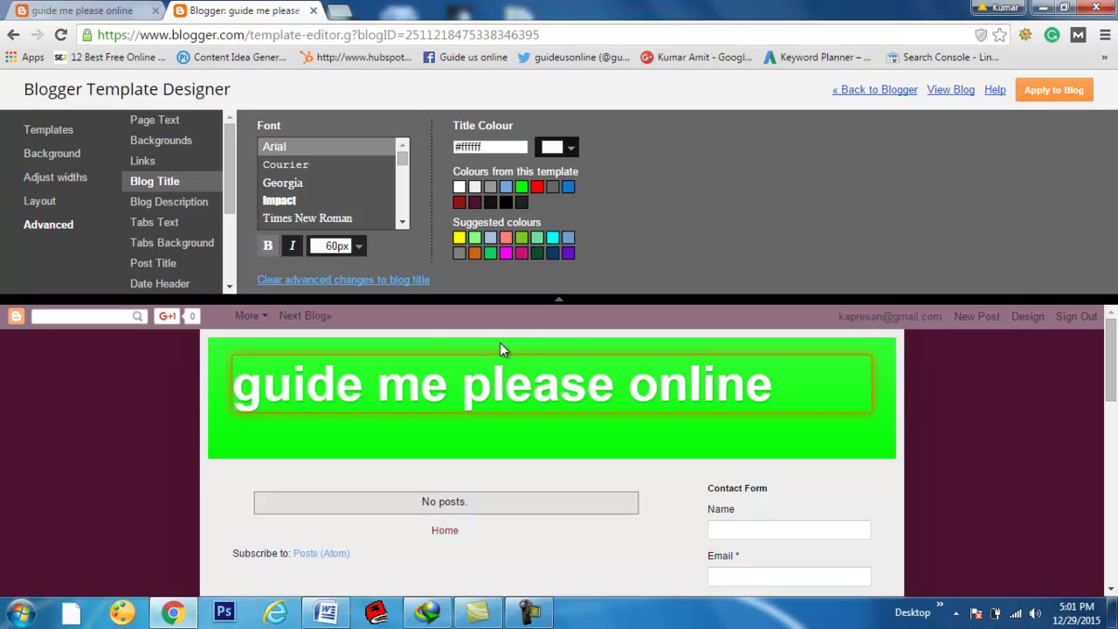
Step: Try the suggested dark blue, dark green, pink and green #11cc66 as the blog title colour
{"action": "left_click", "coordinate": [553, 254]}
{"action": "left_click", "coordinate": [535, 253]}
{"action": "left_click", "coordinate": [519, 255]}
{"action": "left_click", "coordinate": [490, 255]}
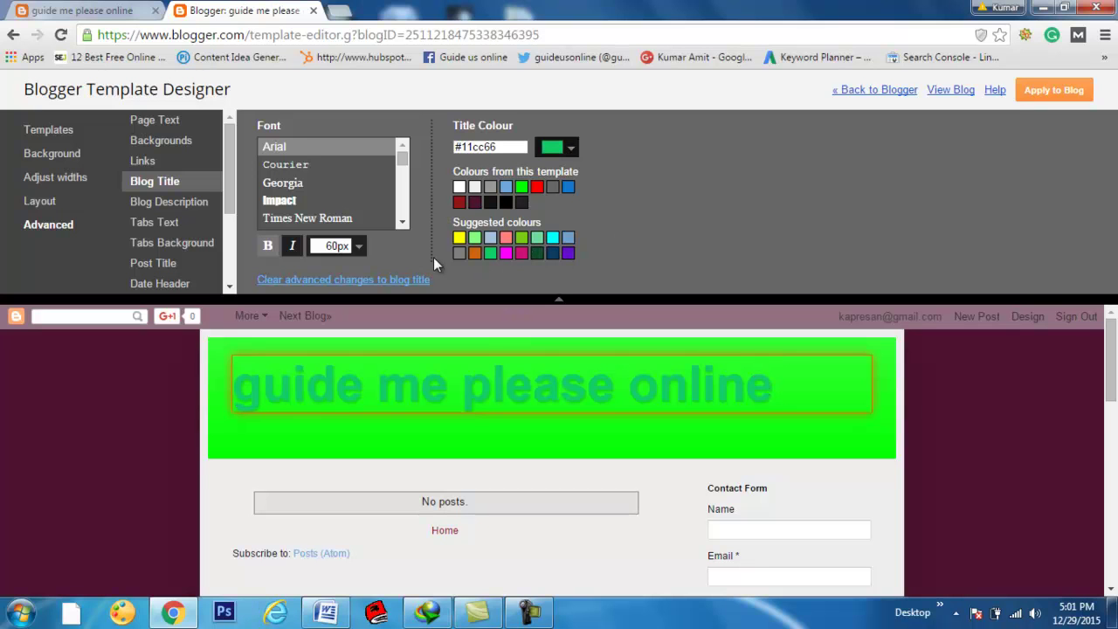
Step: Try yellow #ffff00, cyan and purple #6511cc as the blog title colour, and set it to dark green #114c2d
{"action": "left_click", "coordinate": [459, 236]}
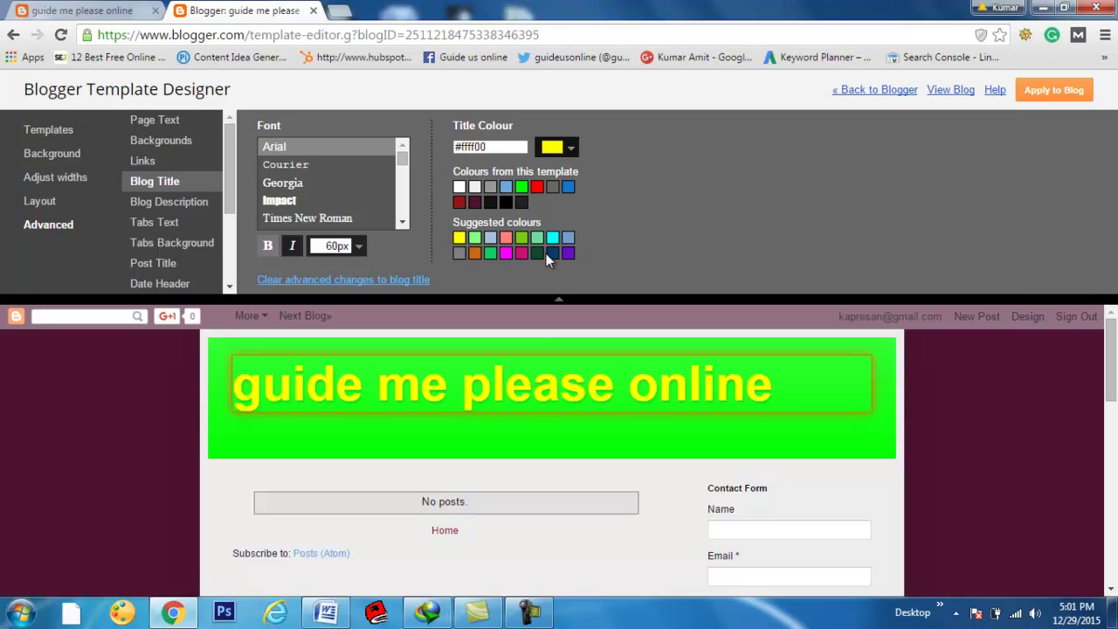
{"action": "left_click", "coordinate": [552, 241]}
{"action": "left_click", "coordinate": [568, 253]}
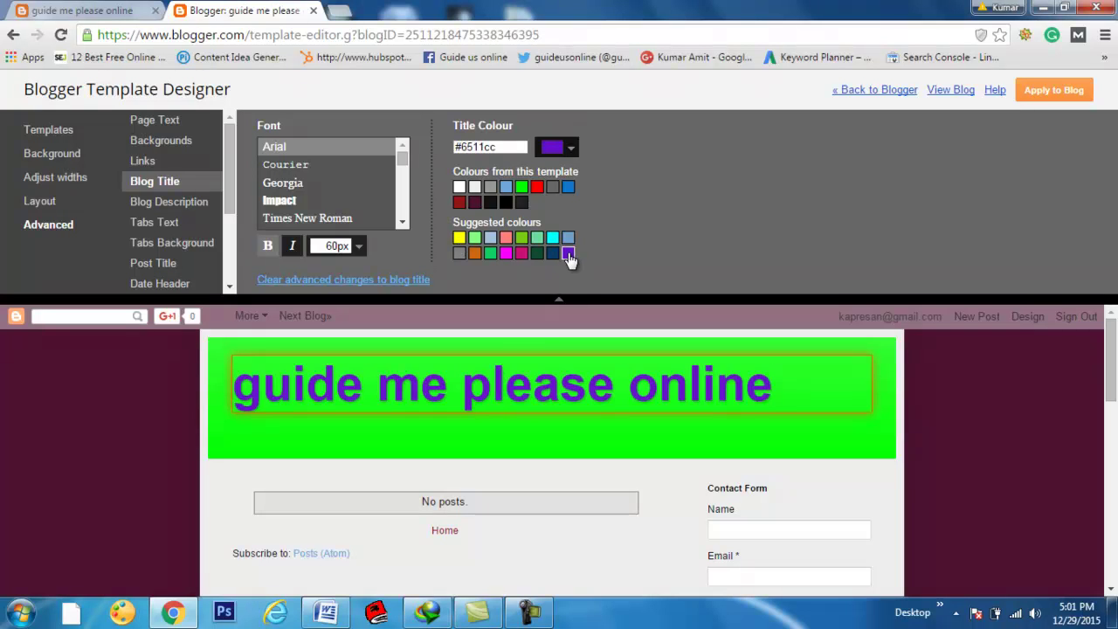
{"action": "left_click", "coordinate": [536, 255]}
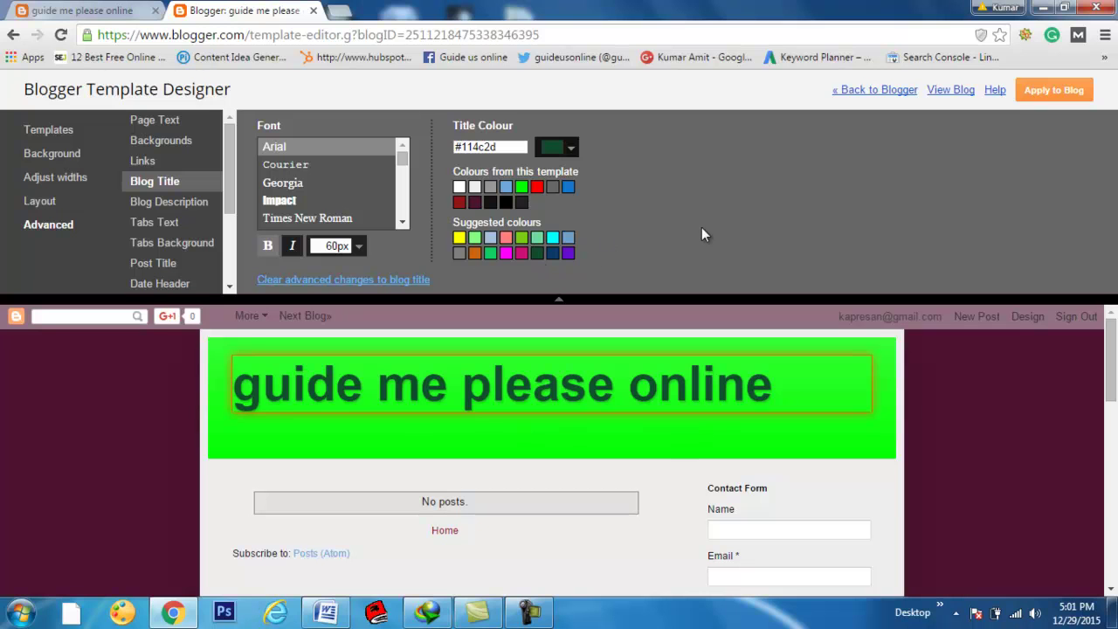
Step: Try Courier, Georgia and Impact as the tabs text font, and set it to Times New Roman
{"action": "left_click", "coordinate": [173, 207]}
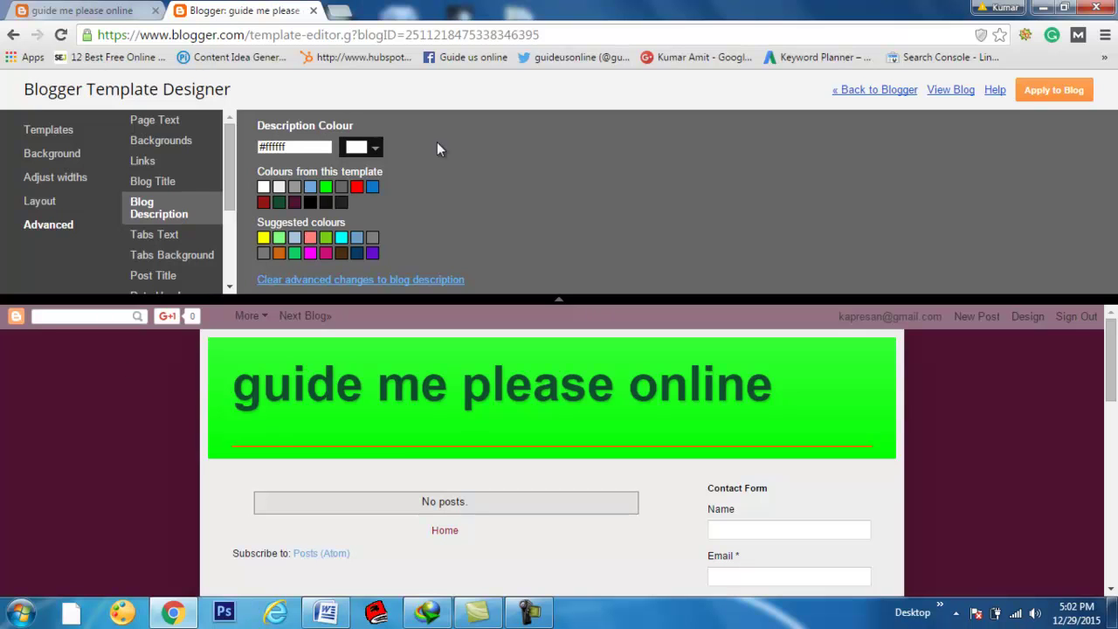
{"action": "left_click", "coordinate": [153, 241]}
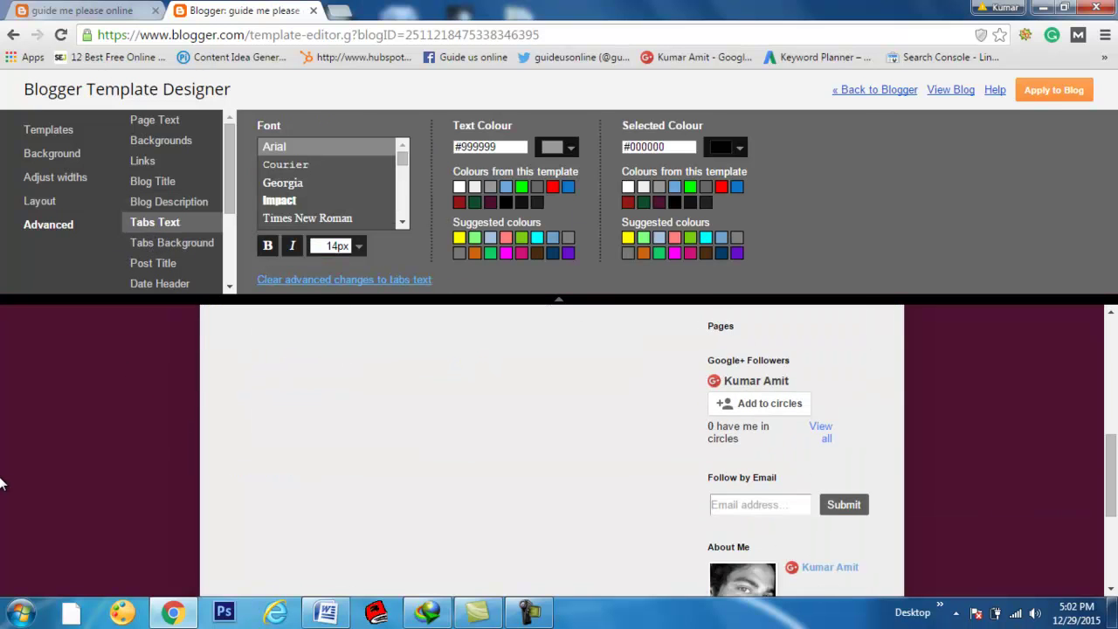
{"action": "left_click", "coordinate": [302, 166]}
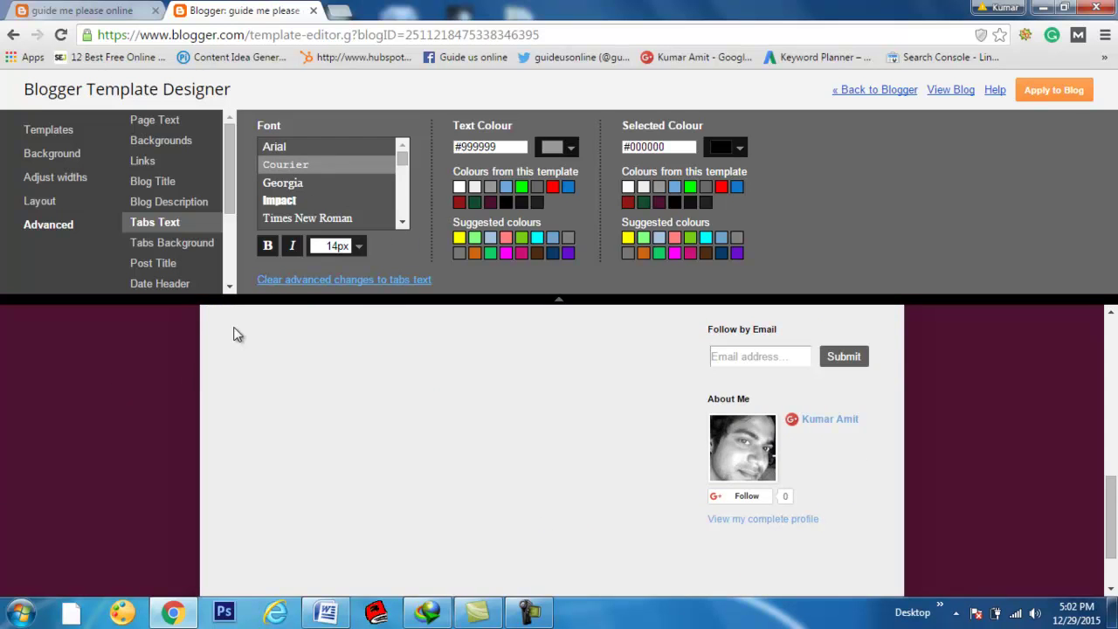
{"action": "left_click", "coordinate": [282, 183]}
{"action": "left_click", "coordinate": [279, 200]}
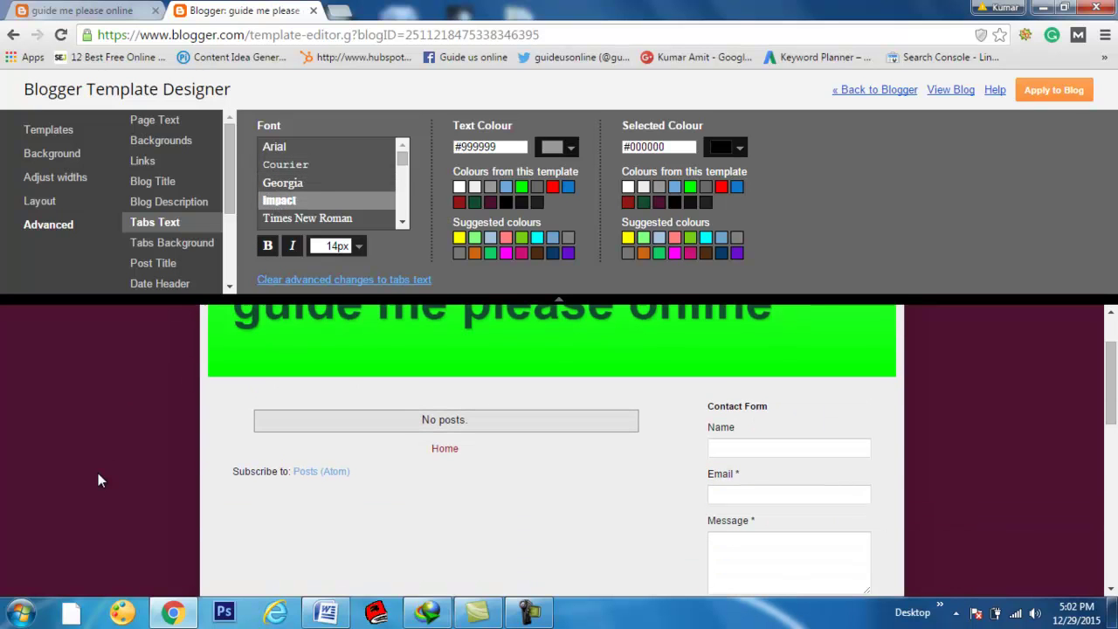
{"action": "left_click", "coordinate": [293, 184]}
{"action": "left_click", "coordinate": [281, 220]}
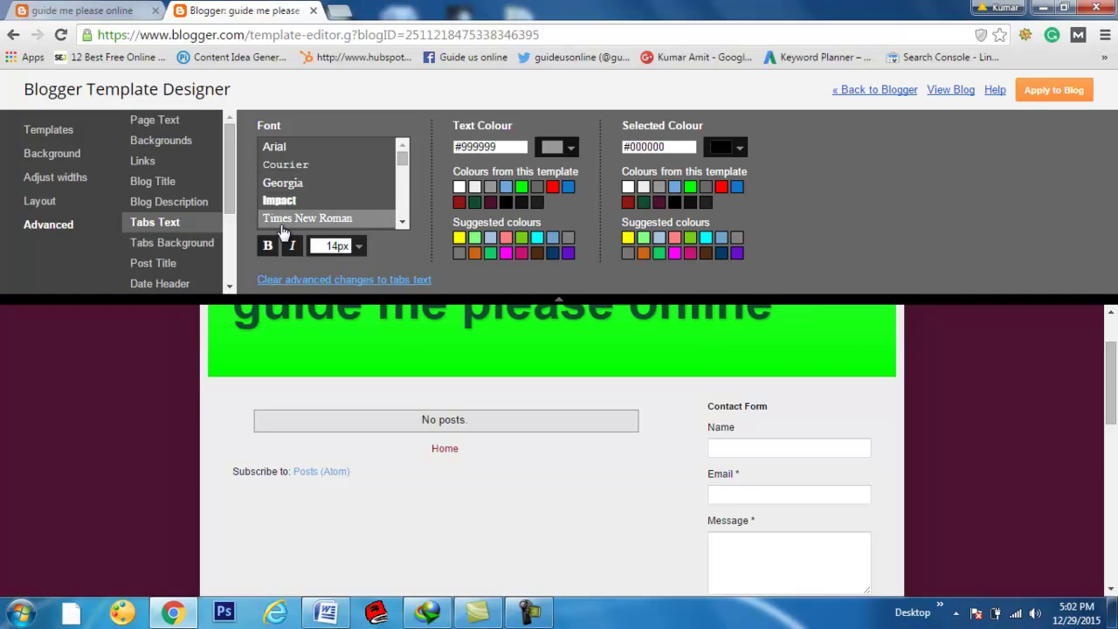
Step: Set the tabs text colour to dark red #b20404, try purple #674ea7 as the selected colour, and set the latter to #7f6000
{"action": "left_click", "coordinate": [570, 148]}
{"action": "left_click", "coordinate": [637, 234]}
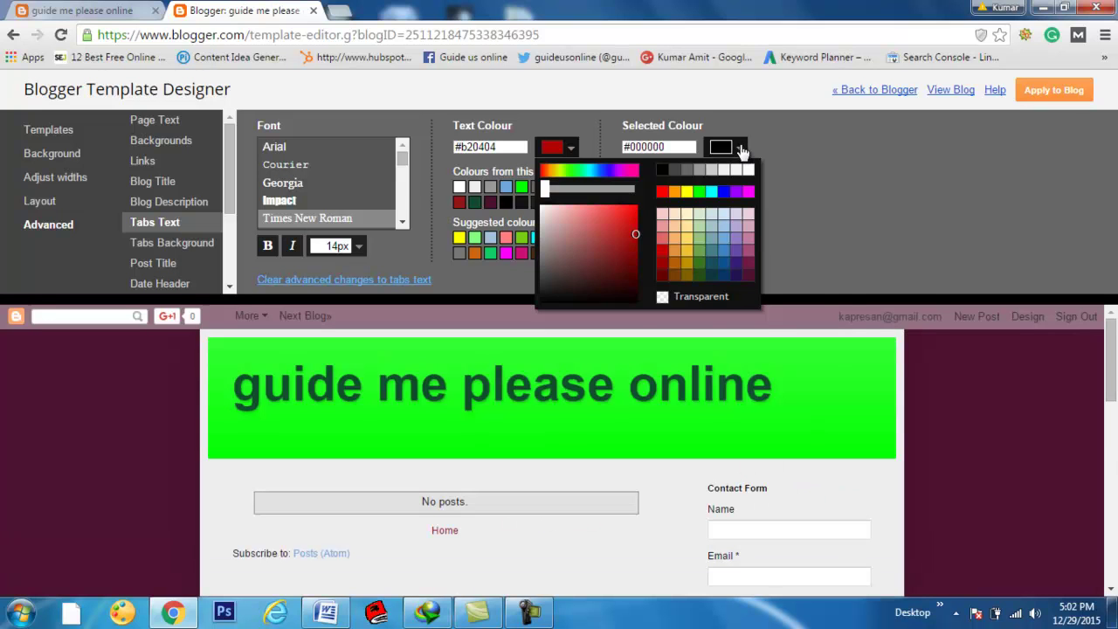
{"action": "left_click", "coordinate": [741, 152]}
{"action": "left_click", "coordinate": [750, 170]}
{"action": "left_click", "coordinate": [791, 241]}
{"action": "left_click", "coordinate": [850, 251]}
{"action": "left_click", "coordinate": [905, 251]}
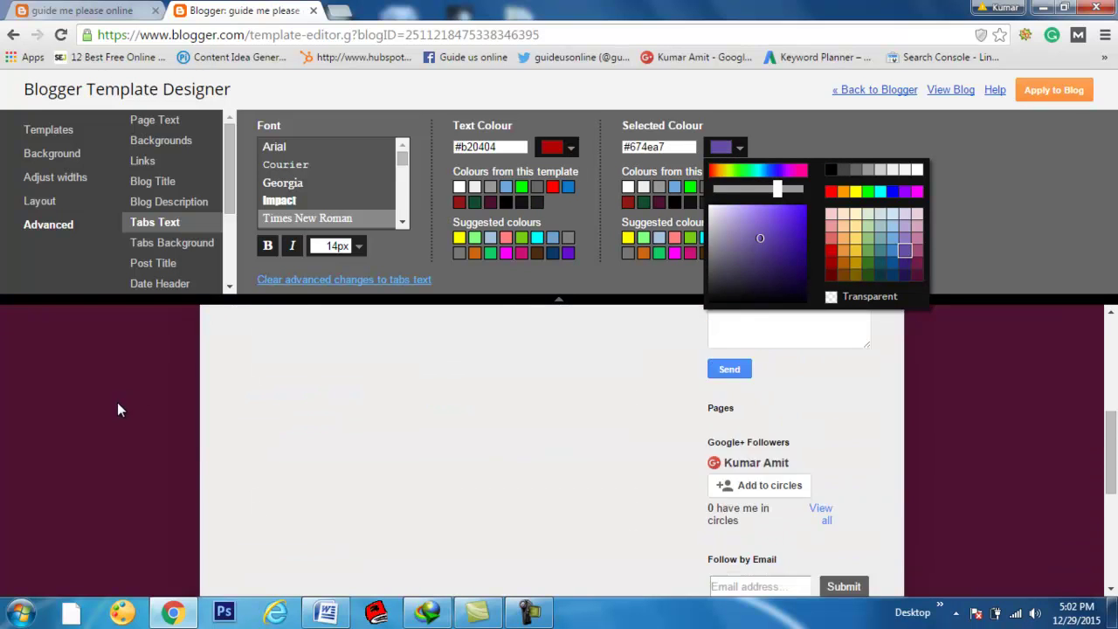
{"action": "left_click", "coordinate": [843, 237]}
{"action": "left_click", "coordinate": [855, 237]}
{"action": "left_click", "coordinate": [856, 276]}
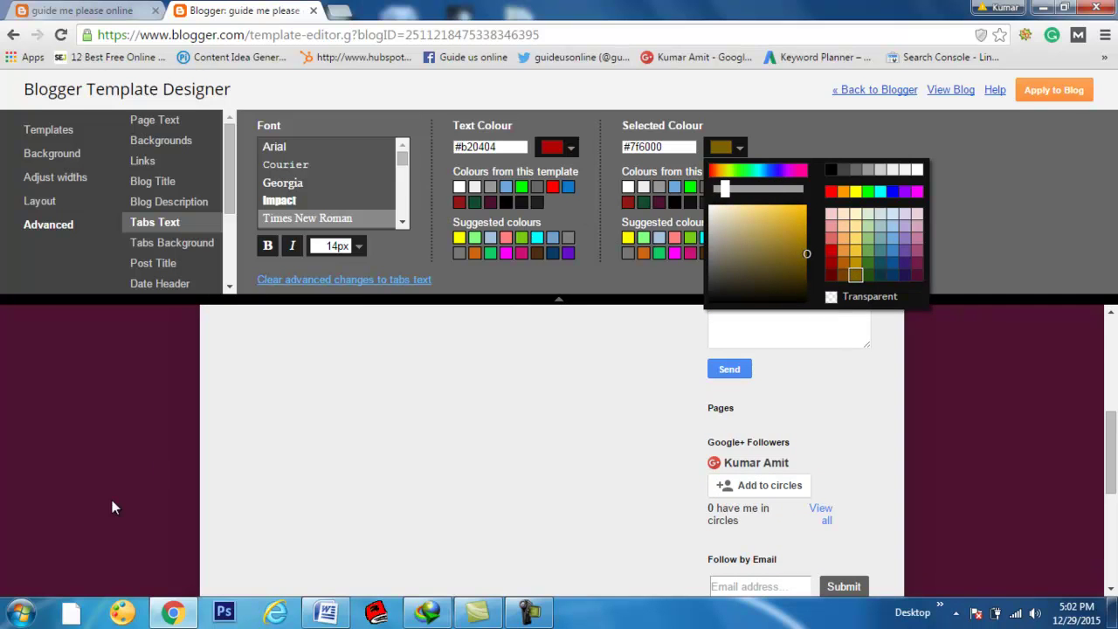
Step: View the tabs background options, and set the post title font to Impact
{"action": "left_click", "coordinate": [204, 247]}
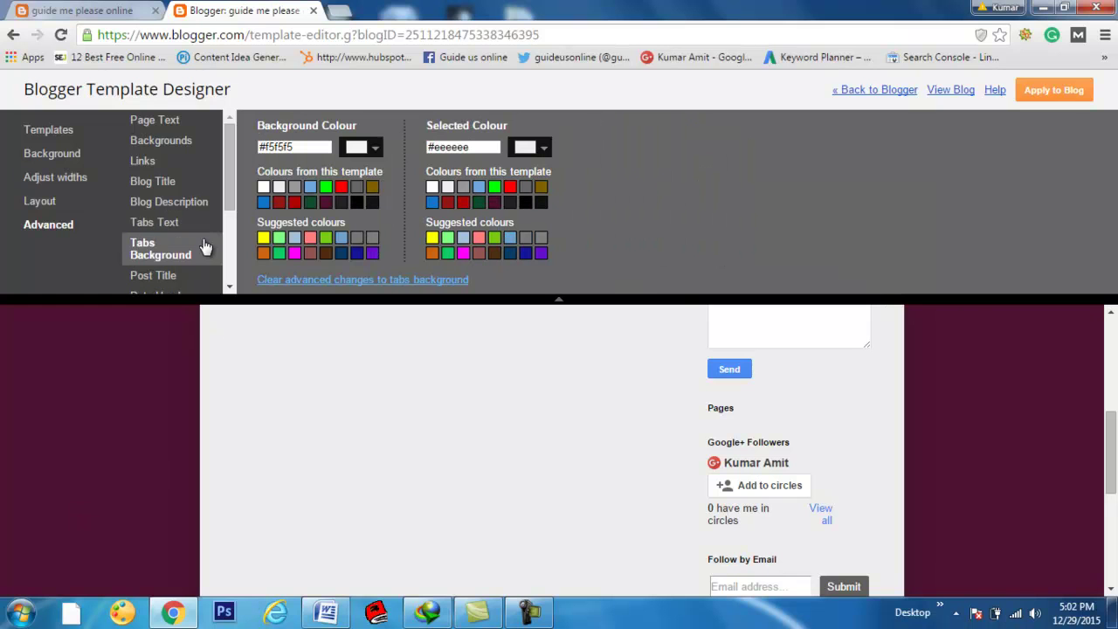
{"action": "left_click", "coordinate": [157, 275]}
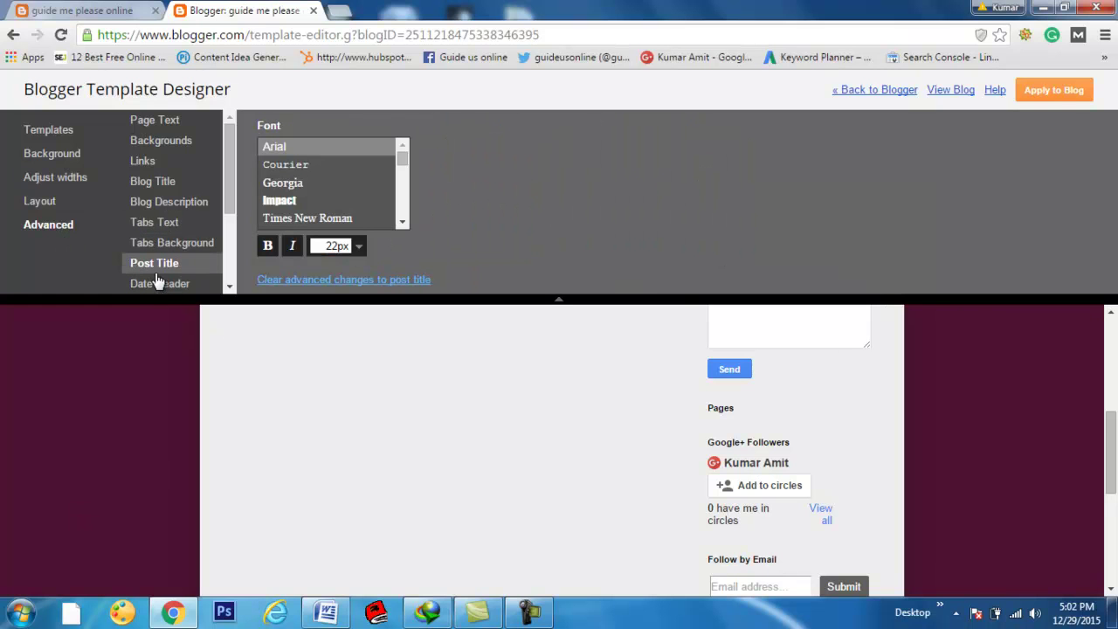
{"action": "scroll", "coordinate": [80, 420], "scroll_direction": "down", "scroll_amount": 2}
{"action": "scroll", "coordinate": [81, 419], "scroll_direction": "up", "scroll_amount": 6}
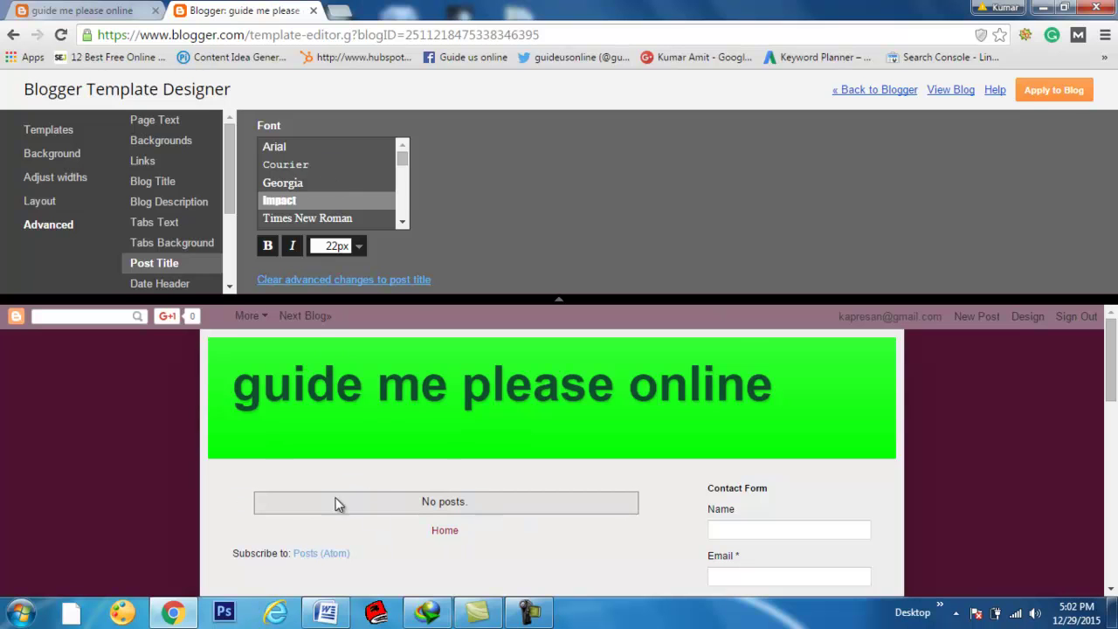
Step: Try cyan #00ffff, purple #8e7cc3 and pale green #d9ead3 as the date header text colour
{"action": "left_click", "coordinate": [229, 286]}
{"action": "left_click", "coordinate": [229, 287]}
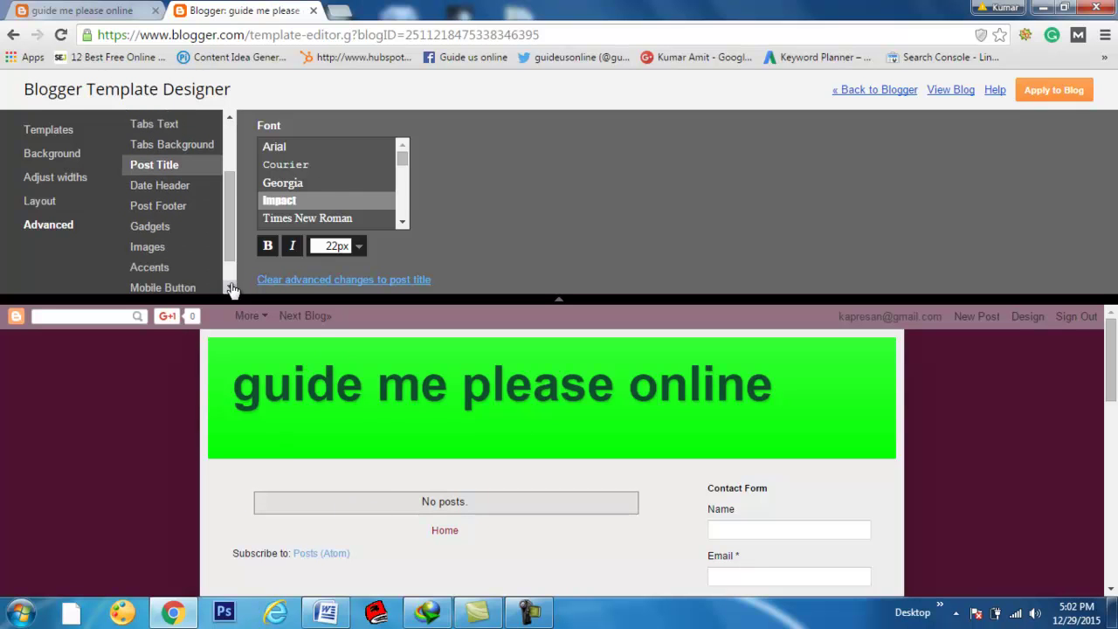
{"action": "left_click", "coordinate": [183, 187]}
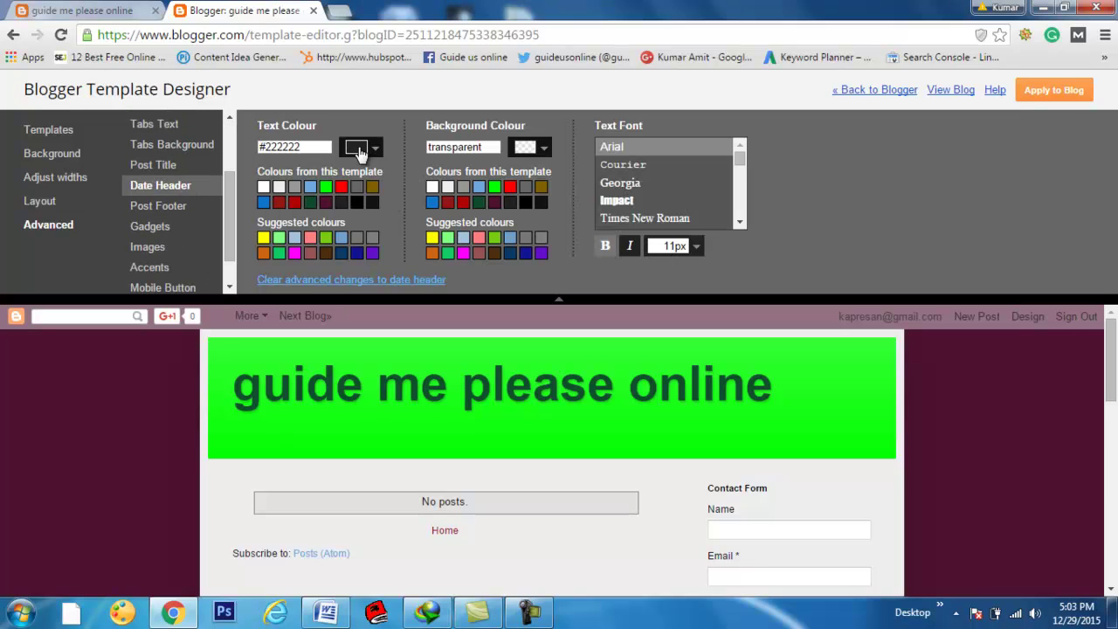
{"action": "left_click", "coordinate": [357, 148]}
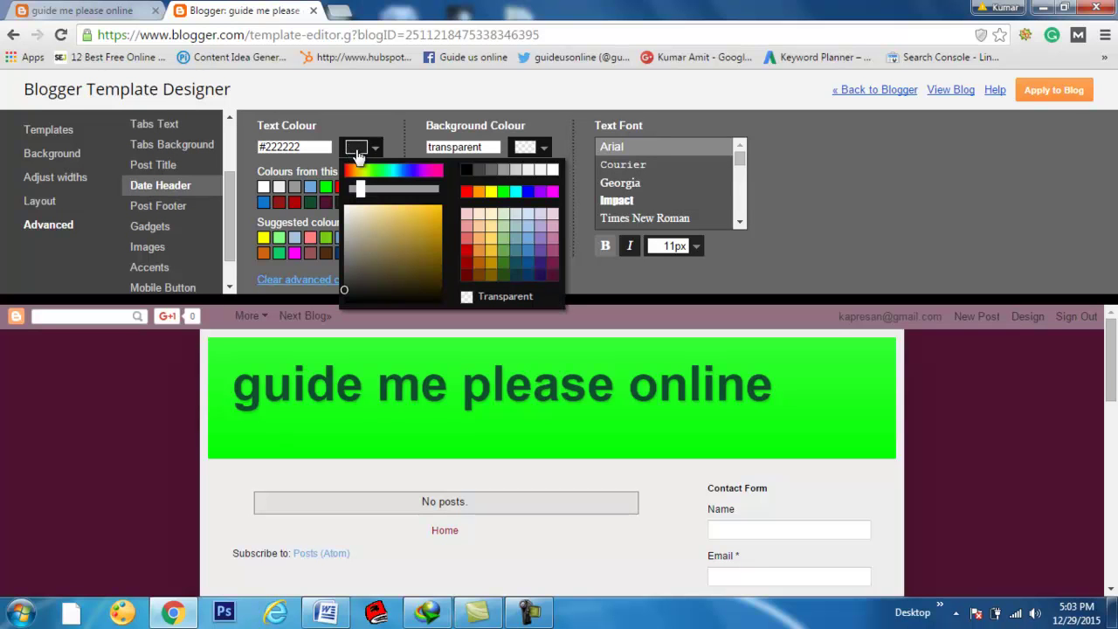
{"action": "left_click", "coordinate": [516, 193]}
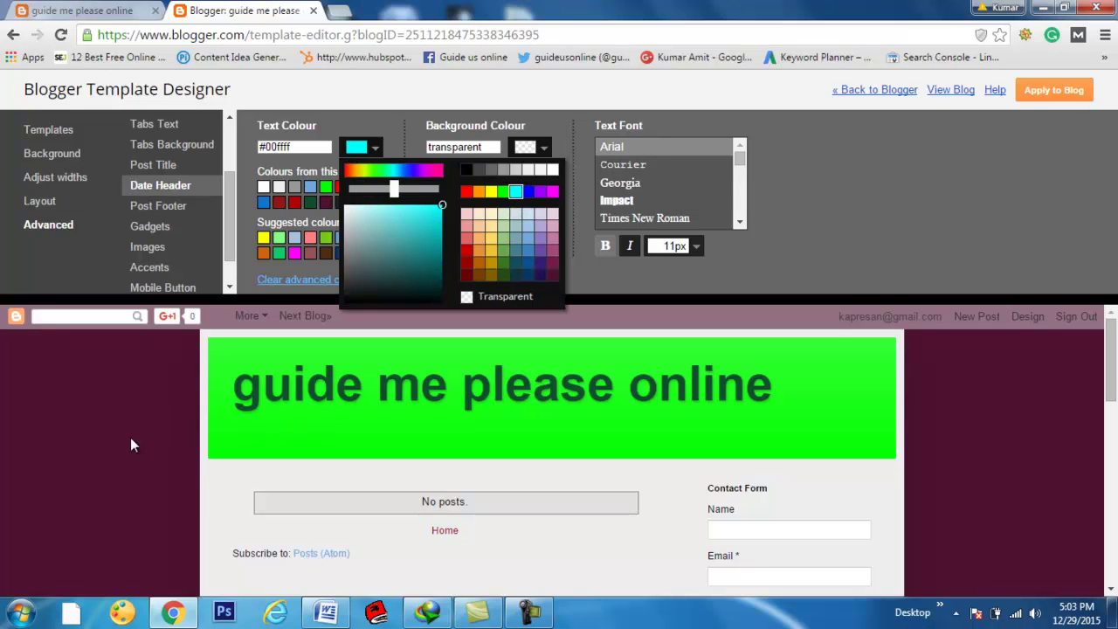
{"action": "scroll", "coordinate": [140, 433], "scroll_direction": "down", "scroll_amount": 1}
{"action": "left_click", "coordinate": [541, 238]}
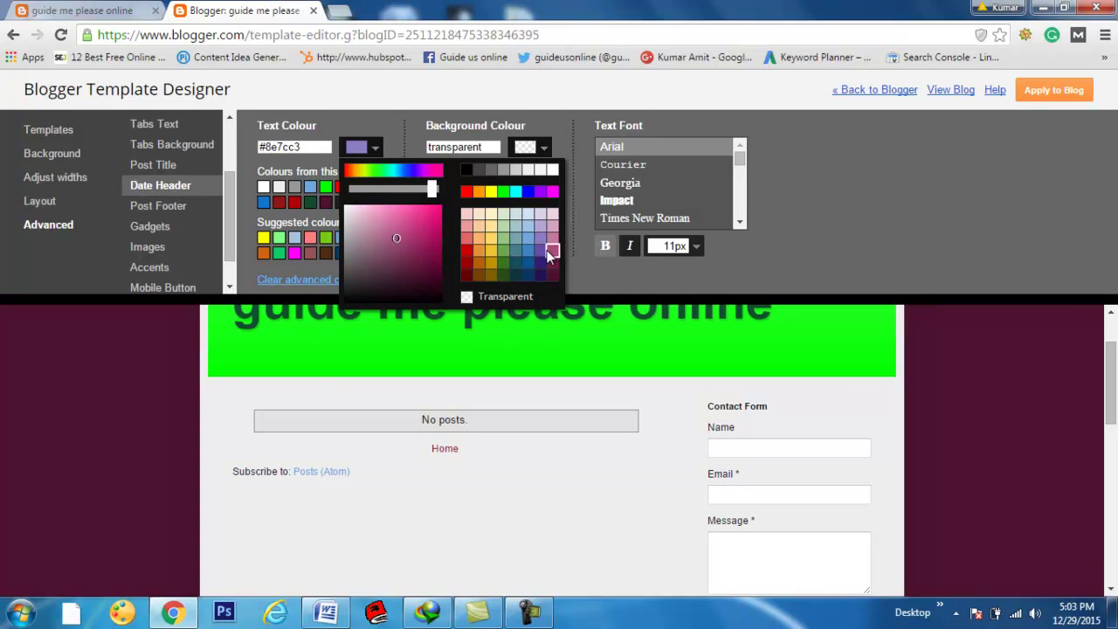
{"action": "left_click", "coordinate": [504, 214]}
{"action": "scroll", "coordinate": [116, 442], "scroll_direction": "down", "scroll_amount": 2}
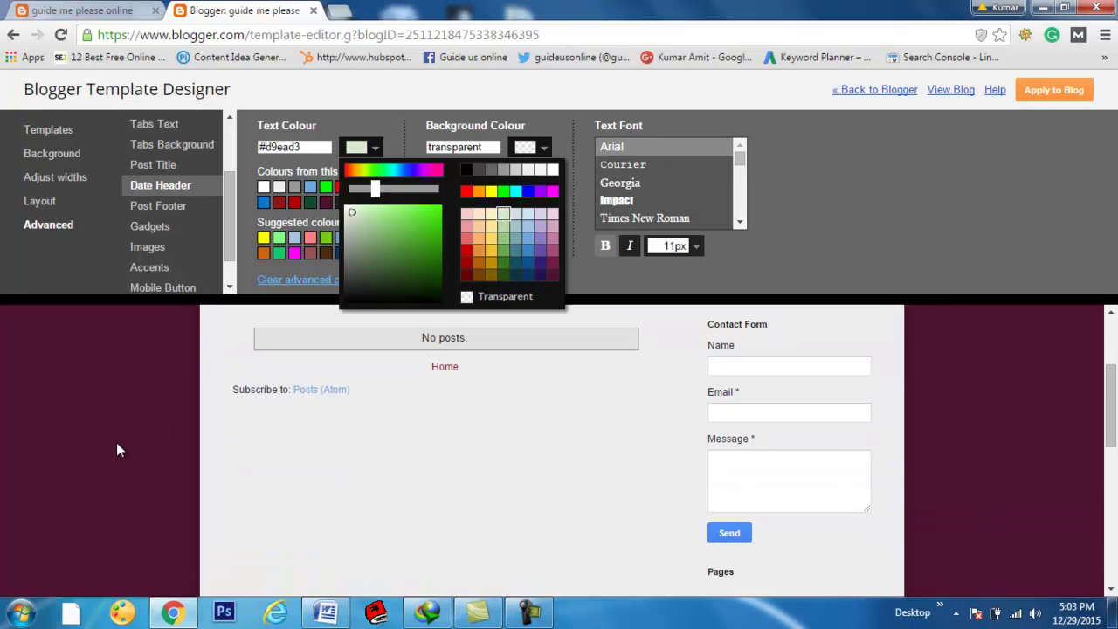
{"action": "scroll", "coordinate": [116, 442], "scroll_direction": "up", "scroll_amount": 2}
{"action": "scroll", "coordinate": [117, 442], "scroll_direction": "down", "scroll_amount": 10}
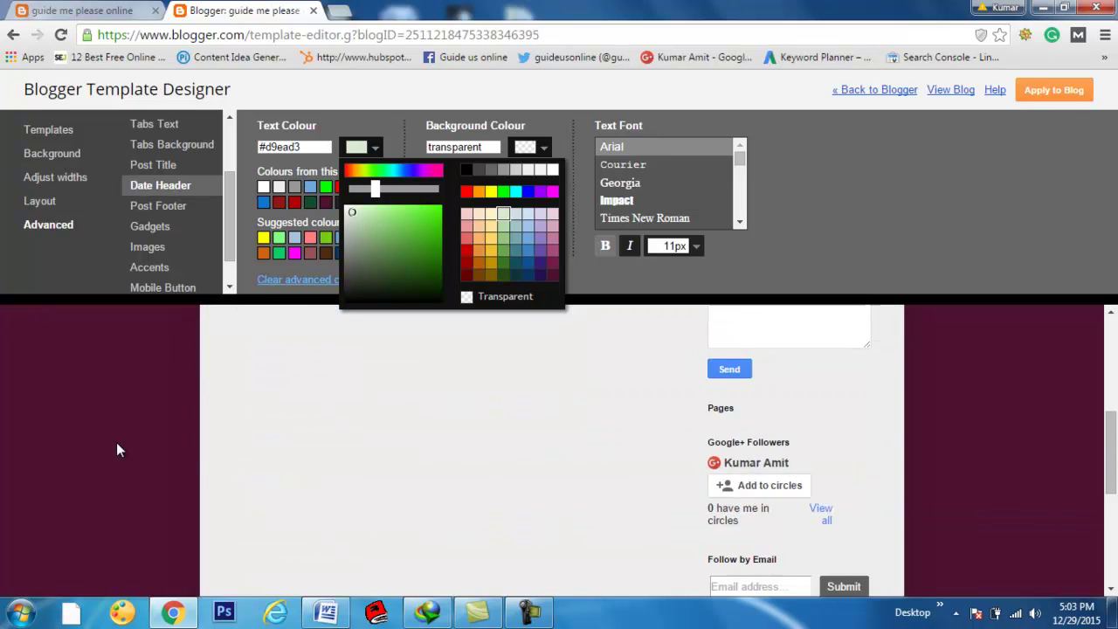
{"action": "scroll", "coordinate": [116, 442], "scroll_direction": "down", "scroll_amount": 2}
Step: Try several palette shades, including light orange #f9cb9c, and set the date header text colour to light blue #cfe2f3
{"action": "left_click", "coordinate": [492, 278]}
{"action": "left_click", "coordinate": [510, 267]}
{"action": "left_click", "coordinate": [503, 254]}
{"action": "left_click", "coordinate": [489, 243]}
{"action": "left_click", "coordinate": [479, 226]}
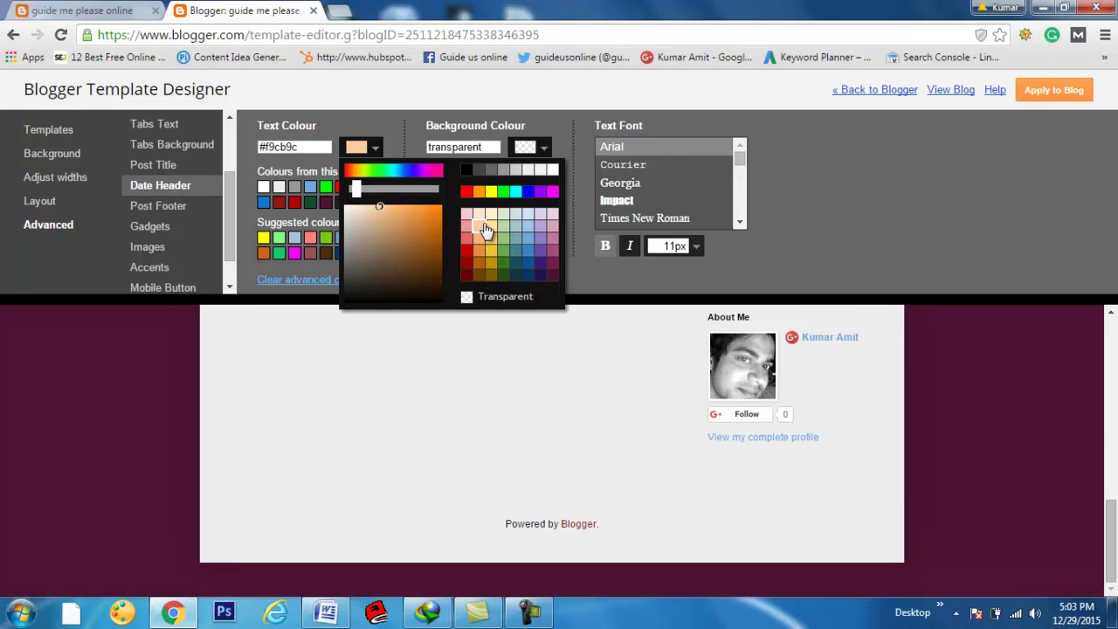
{"action": "left_click", "coordinate": [540, 264]}
{"action": "left_click", "coordinate": [541, 225]}
{"action": "left_click", "coordinate": [528, 213]}
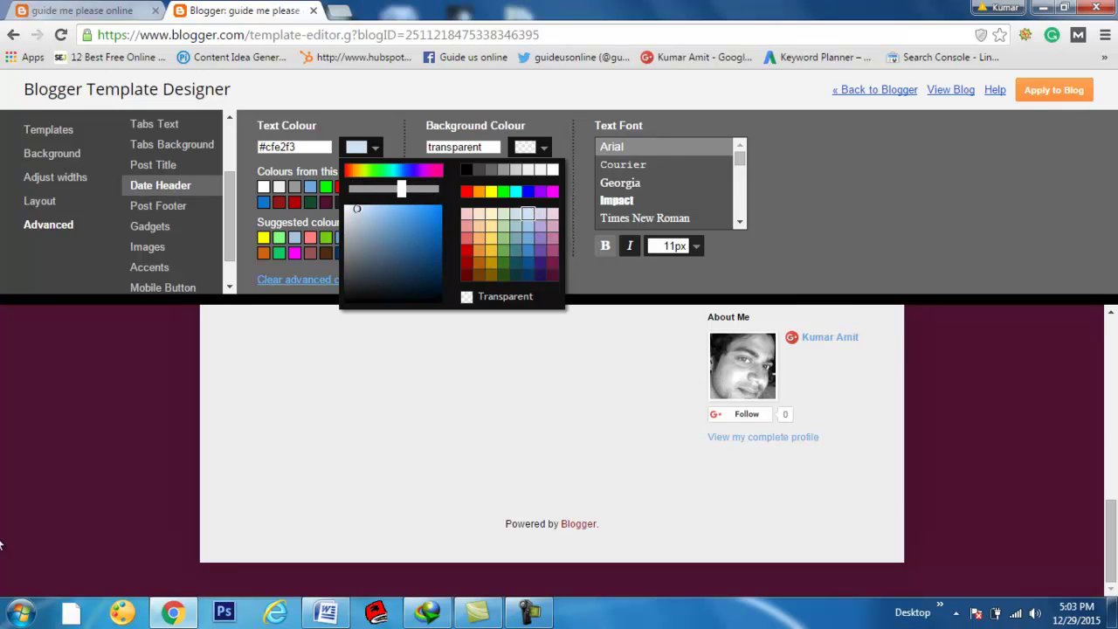
{"action": "scroll", "coordinate": [16, 439], "scroll_direction": "up", "scroll_amount": 10}
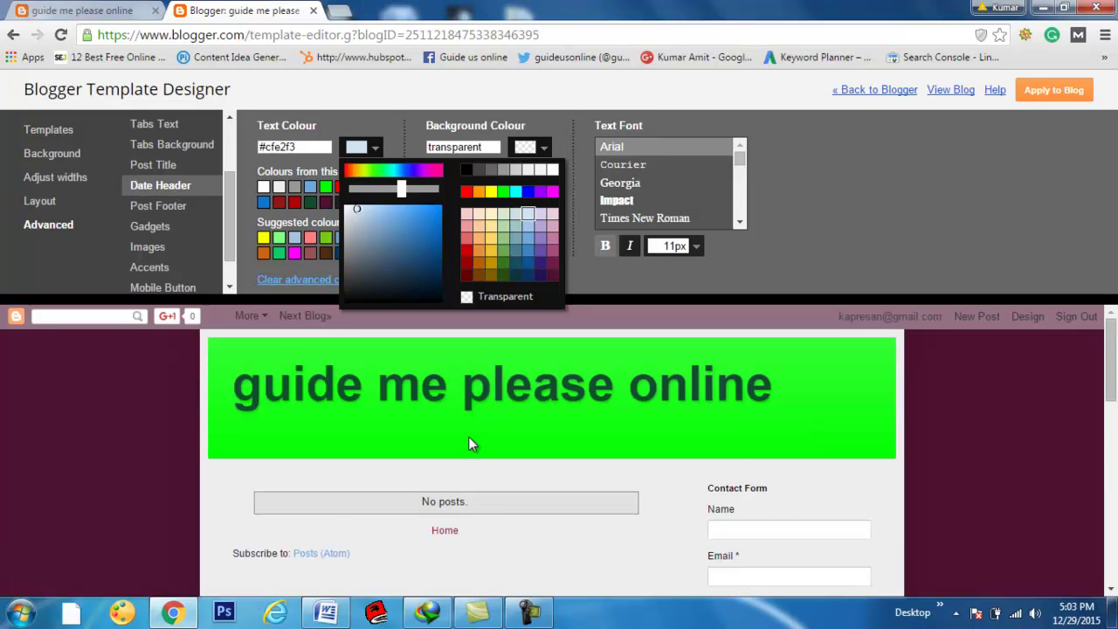
Step: Set the post footer's text colour to #151594, background colour to #ff00ff and shadow colour to #999999
{"action": "left_click", "coordinate": [177, 208]}
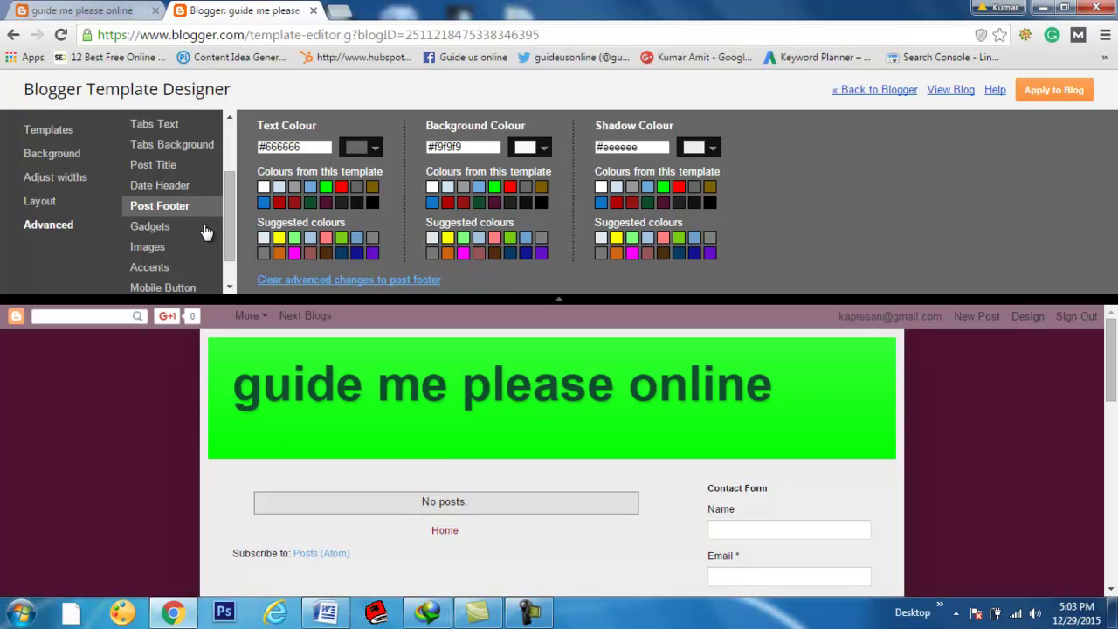
{"action": "scroll", "coordinate": [75, 487], "scroll_direction": "down", "scroll_amount": 10}
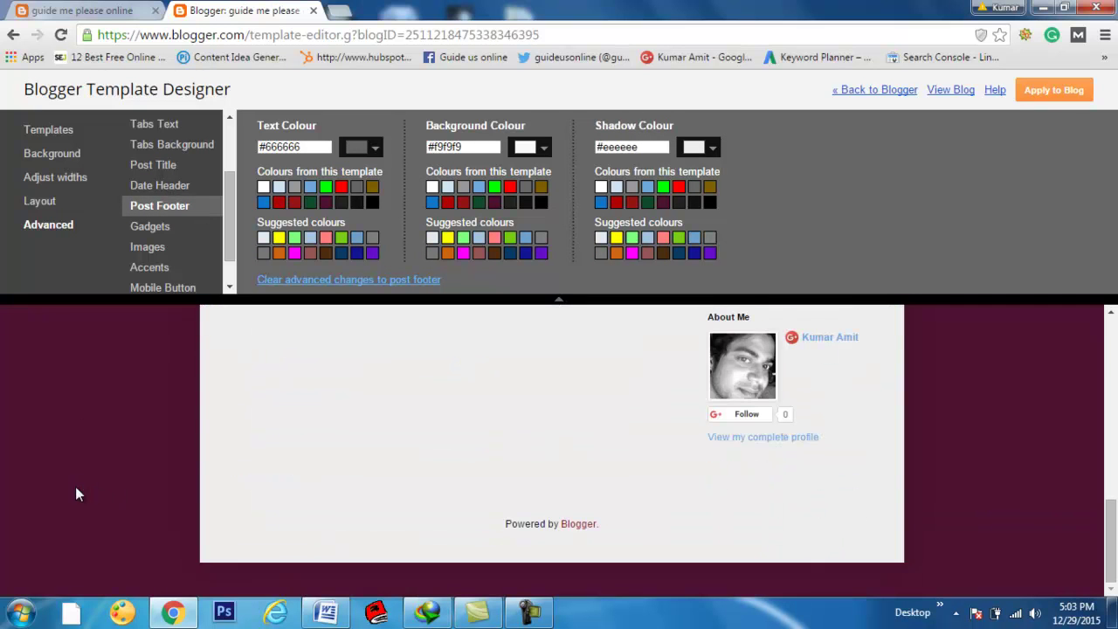
{"action": "left_click", "coordinate": [326, 202]}
{"action": "left_click", "coordinate": [357, 254]}
{"action": "left_click", "coordinate": [463, 252]}
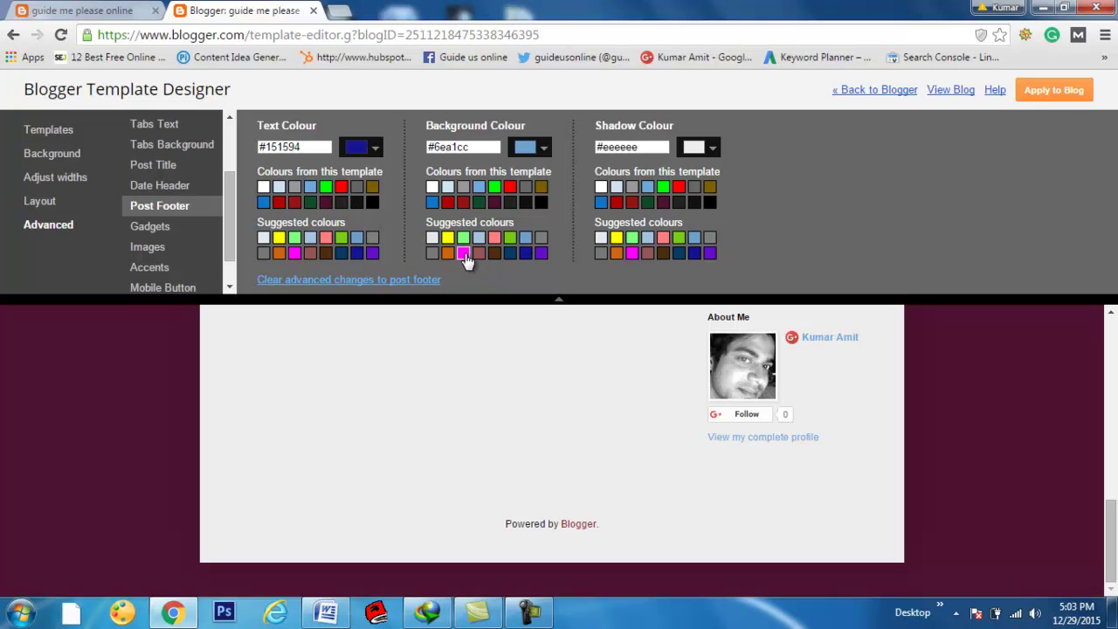
{"action": "left_click", "coordinate": [601, 253]}
{"action": "left_click", "coordinate": [716, 252]}
{"action": "left_click", "coordinate": [635, 189]}
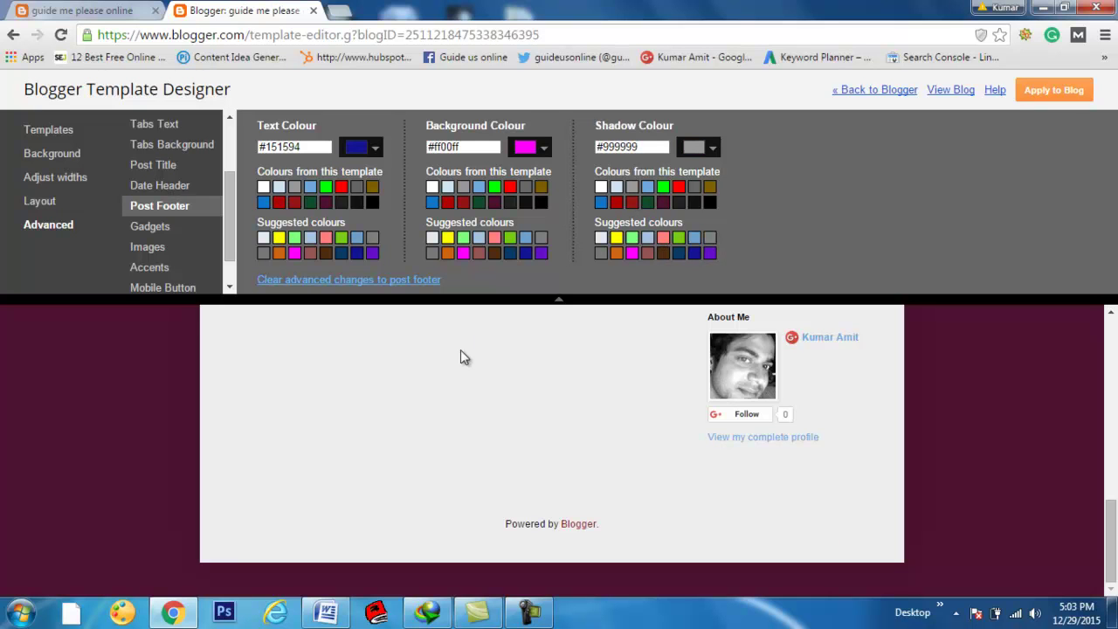
Step: Open the gadgets settings and examine the highlighted gadget titles in the blog preview
{"action": "left_click", "coordinate": [153, 229]}
{"action": "scroll", "coordinate": [266, 480], "scroll_direction": "down", "scroll_amount": 2}
{"action": "scroll", "coordinate": [263, 476], "scroll_direction": "down", "scroll_amount": 5}
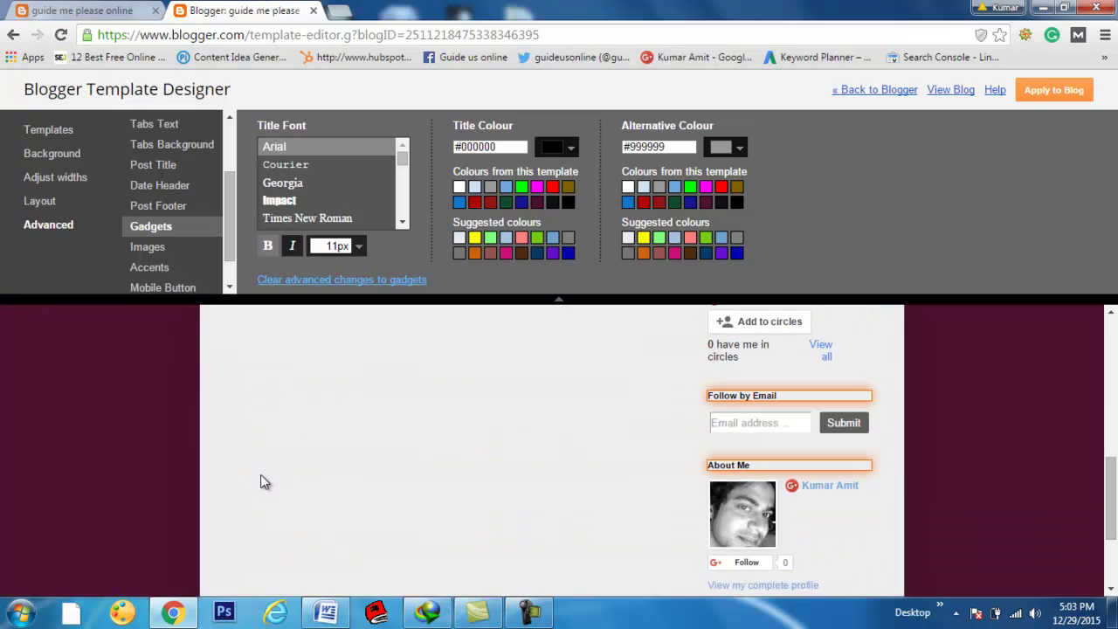
{"action": "scroll", "coordinate": [717, 479], "scroll_direction": "up", "scroll_amount": 5}
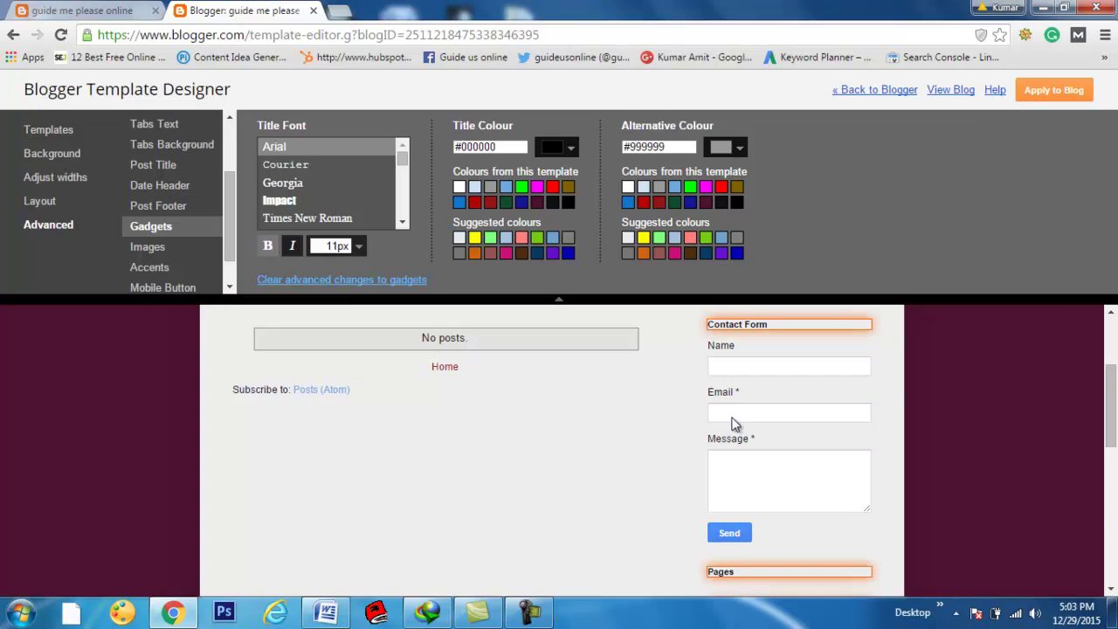
{"action": "scroll", "coordinate": [538, 544], "scroll_direction": "down", "scroll_amount": 1}
{"action": "scroll", "coordinate": [751, 511], "scroll_direction": "down", "scroll_amount": 1}
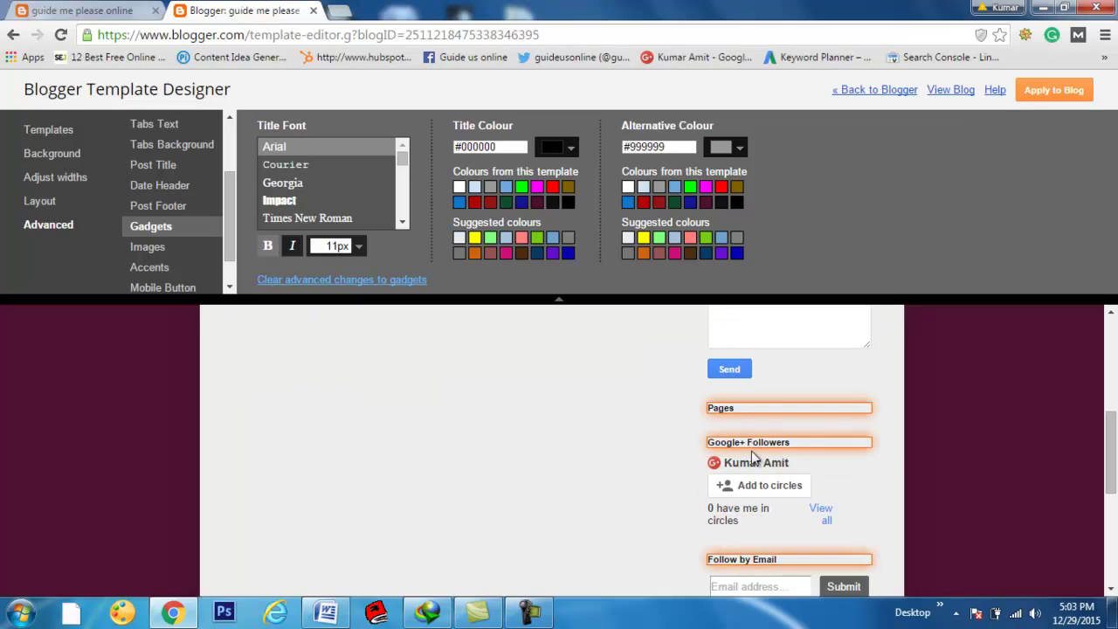
{"action": "scroll", "coordinate": [514, 520], "scroll_direction": "down", "scroll_amount": 1}
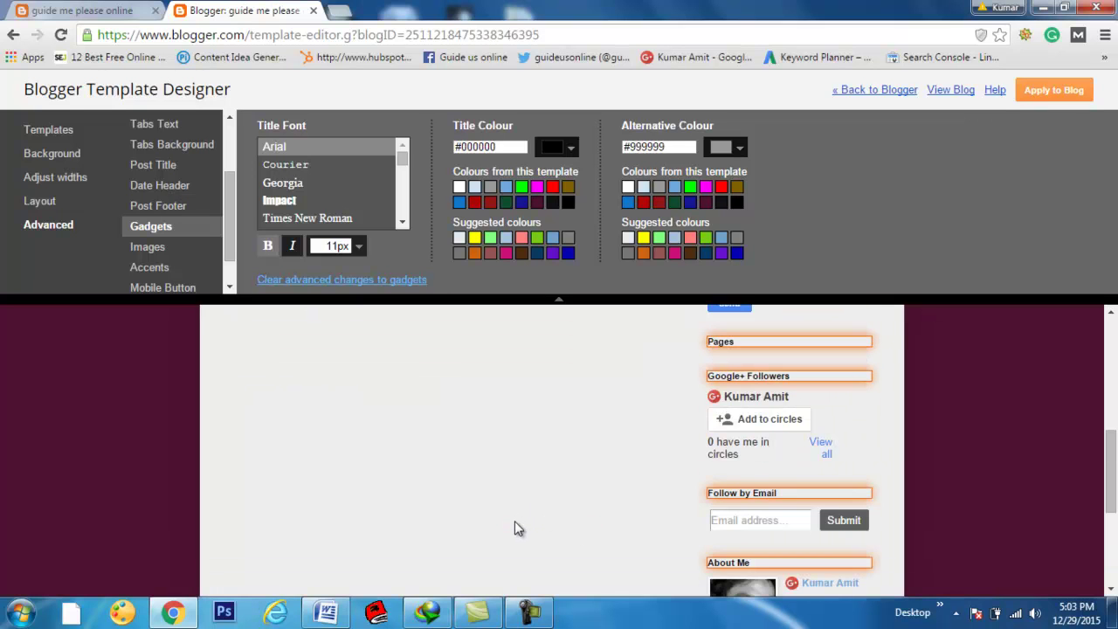
Step: Try Courier, Georgia, Impact, Times New Roman, Arvo and Bentham as the gadget title font, and set it to Calibri
{"action": "left_click", "coordinate": [296, 166]}
{"action": "left_click", "coordinate": [294, 184]}
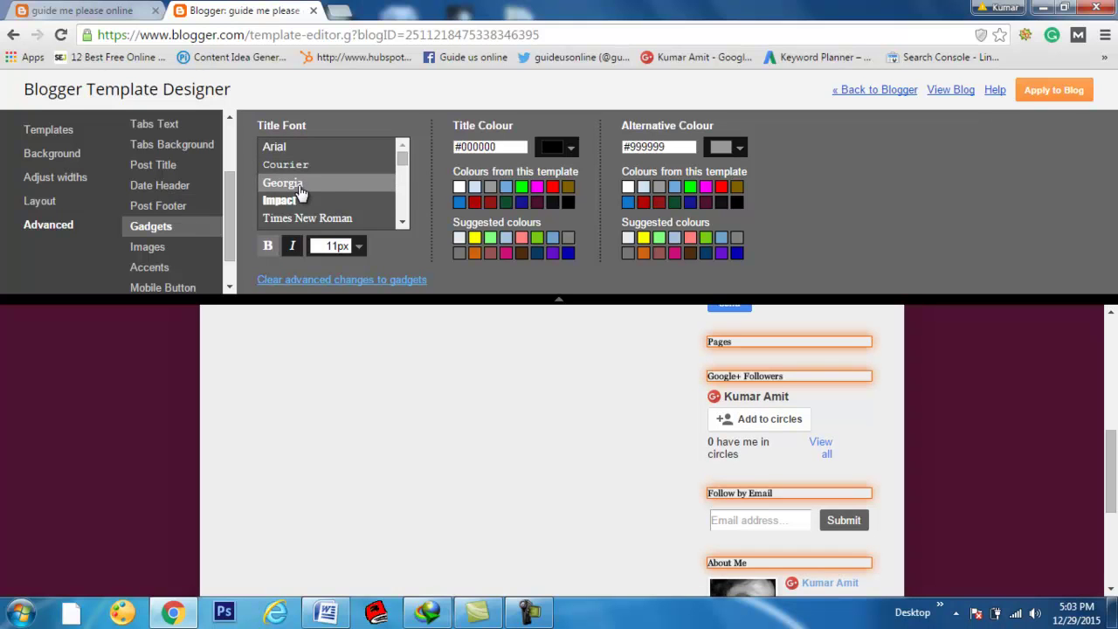
{"action": "left_click", "coordinate": [282, 201]}
{"action": "left_click", "coordinate": [302, 218]}
{"action": "scroll", "coordinate": [344, 194], "scroll_direction": "down", "scroll_amount": 3}
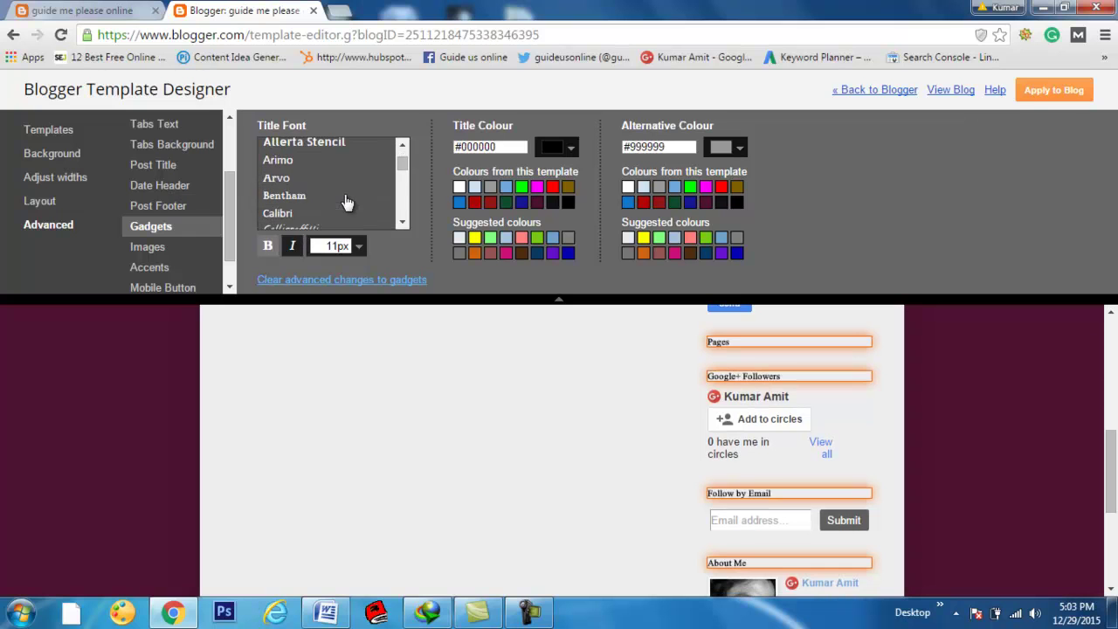
{"action": "left_click", "coordinate": [289, 179]}
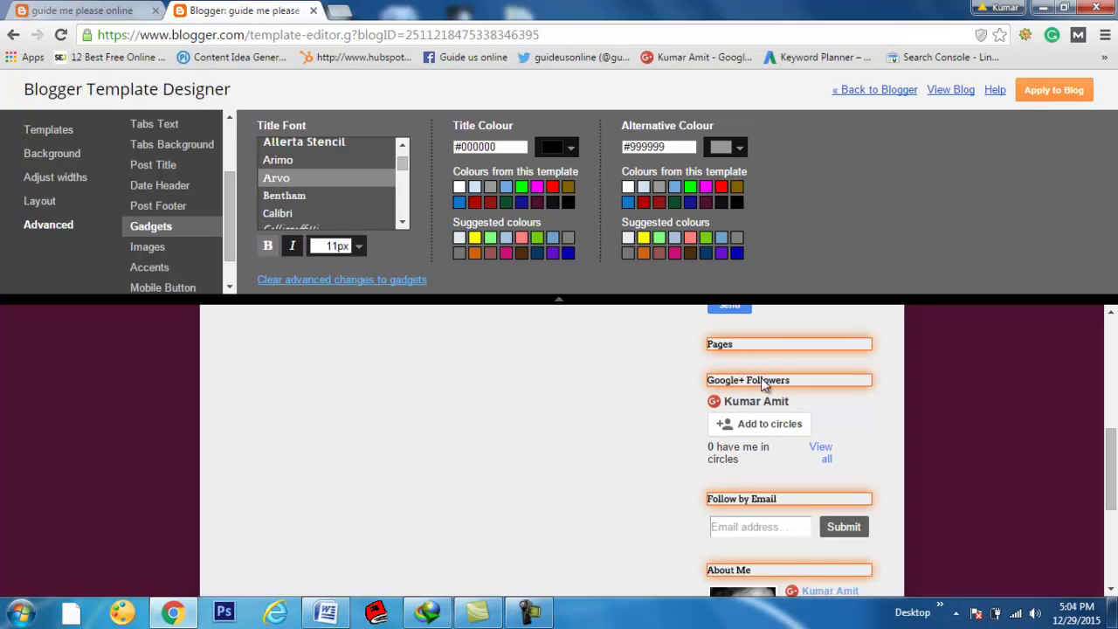
{"action": "left_click", "coordinate": [287, 198]}
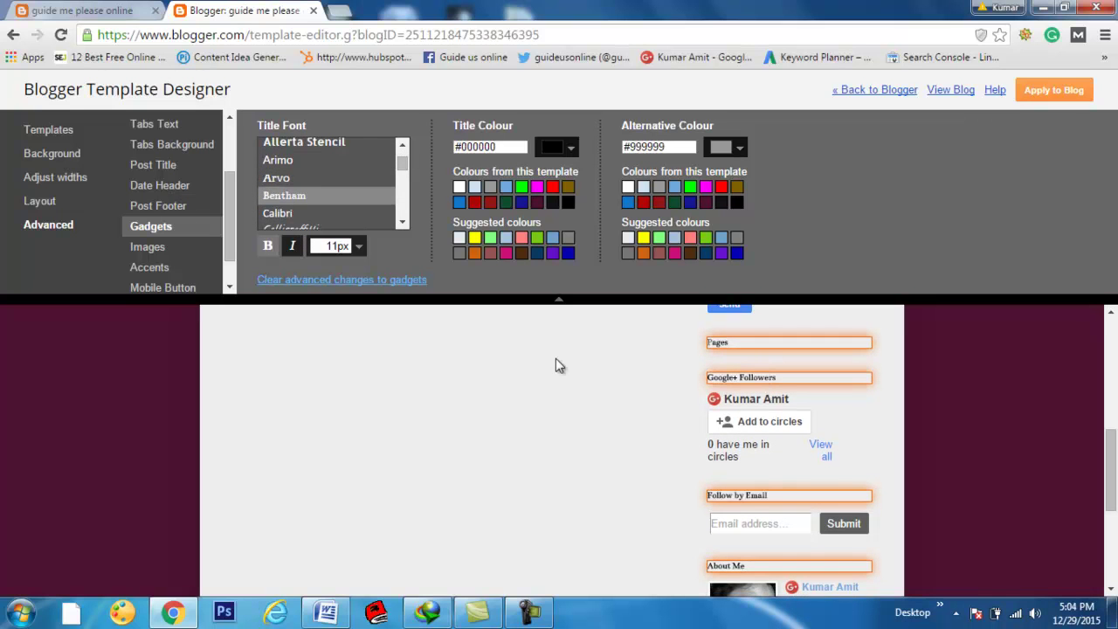
{"action": "left_click", "coordinate": [276, 214]}
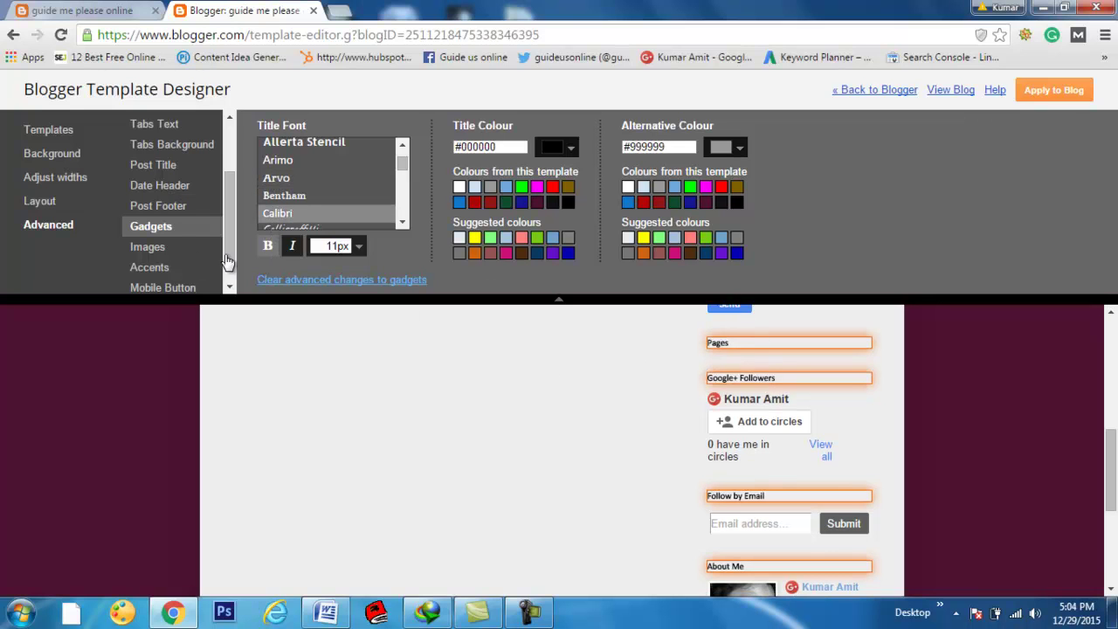
Step: Turn bold off and on again for the gadget titles
{"action": "left_click", "coordinate": [268, 247]}
{"action": "left_click", "coordinate": [268, 246]}
{"action": "scroll", "coordinate": [287, 208], "scroll_direction": "up", "scroll_amount": 3}
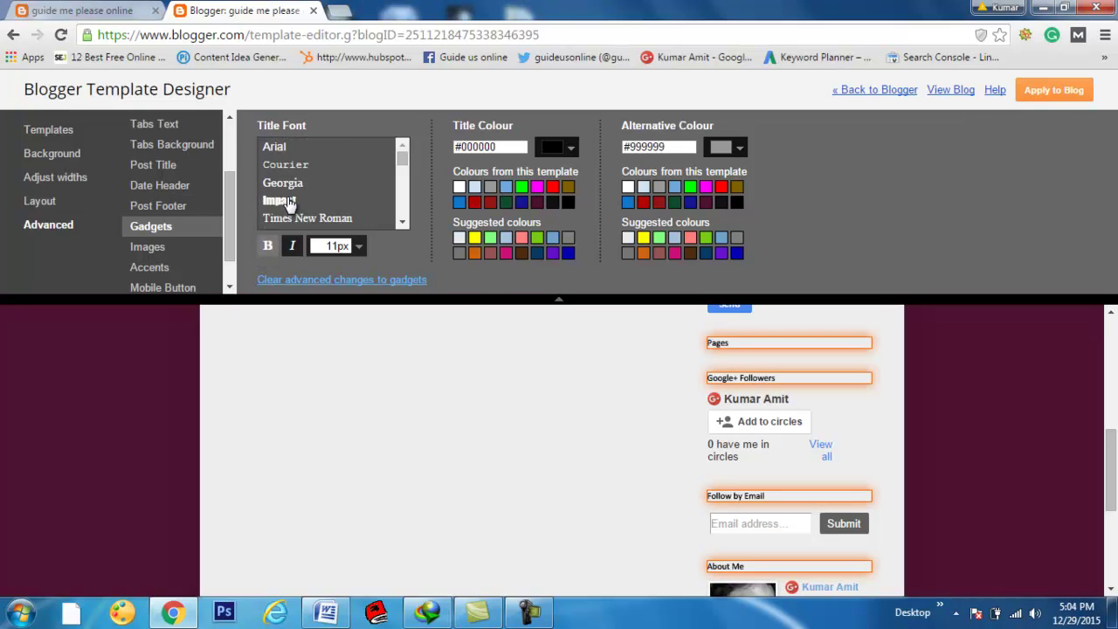
Step: Try Arial and Georgia as the gadget title font, and set it to Times New Roman
{"action": "left_click", "coordinate": [276, 149]}
{"action": "left_click", "coordinate": [288, 185]}
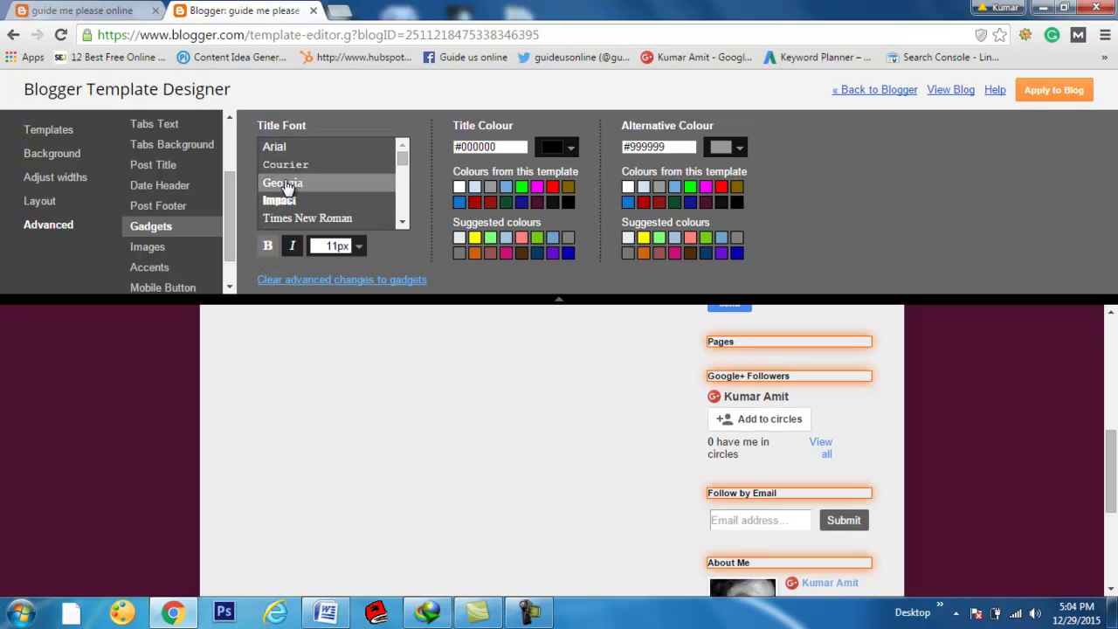
{"action": "left_click", "coordinate": [288, 148]}
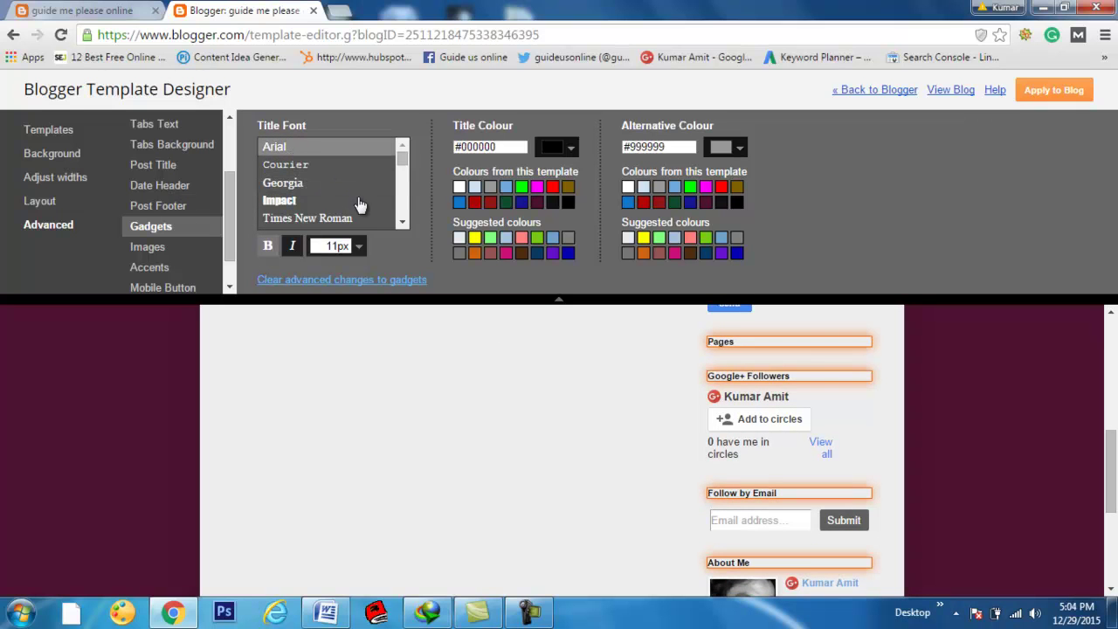
{"action": "left_click", "coordinate": [324, 223]}
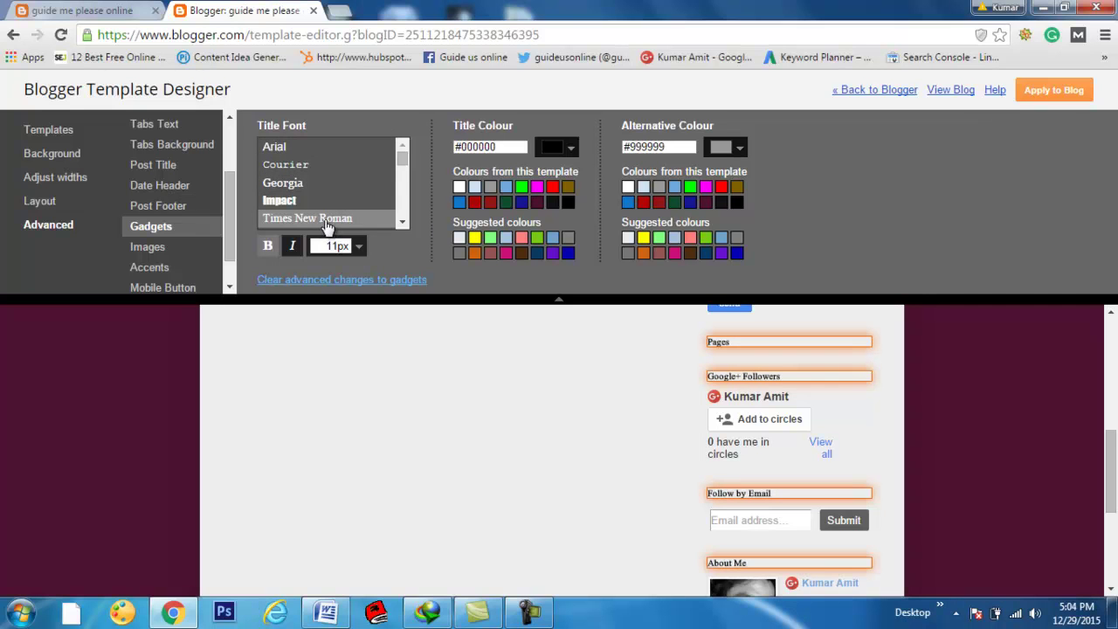
Step: Try several blue and purple shades for the gadget title colour, and set it to the teal #0192b2
{"action": "left_click", "coordinate": [566, 150]}
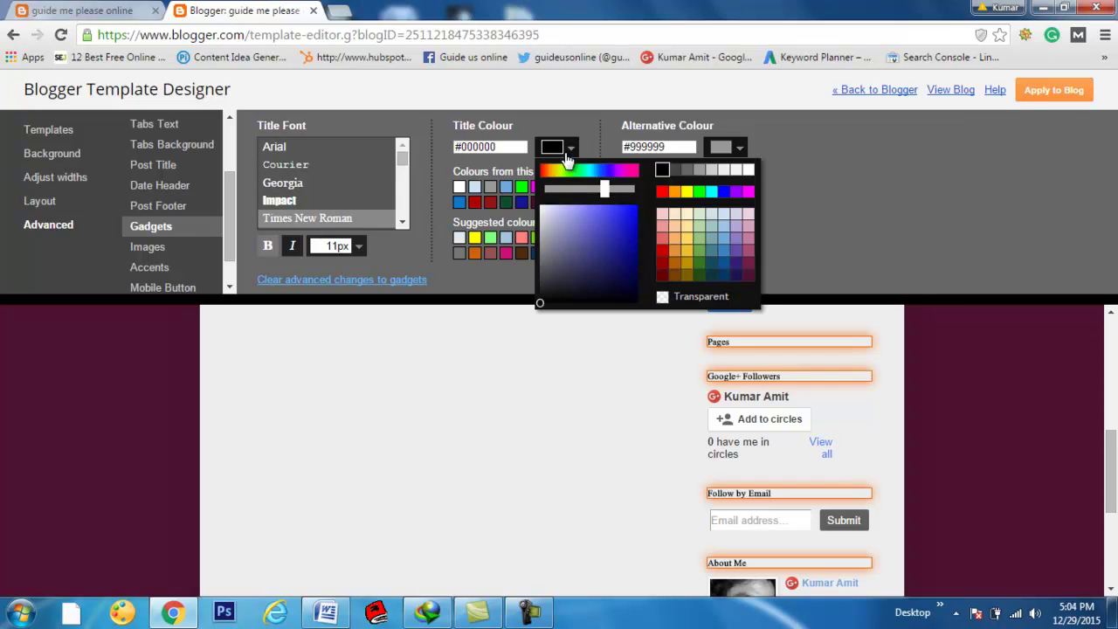
{"action": "left_click", "coordinate": [620, 231]}
{"action": "left_click", "coordinate": [630, 242]}
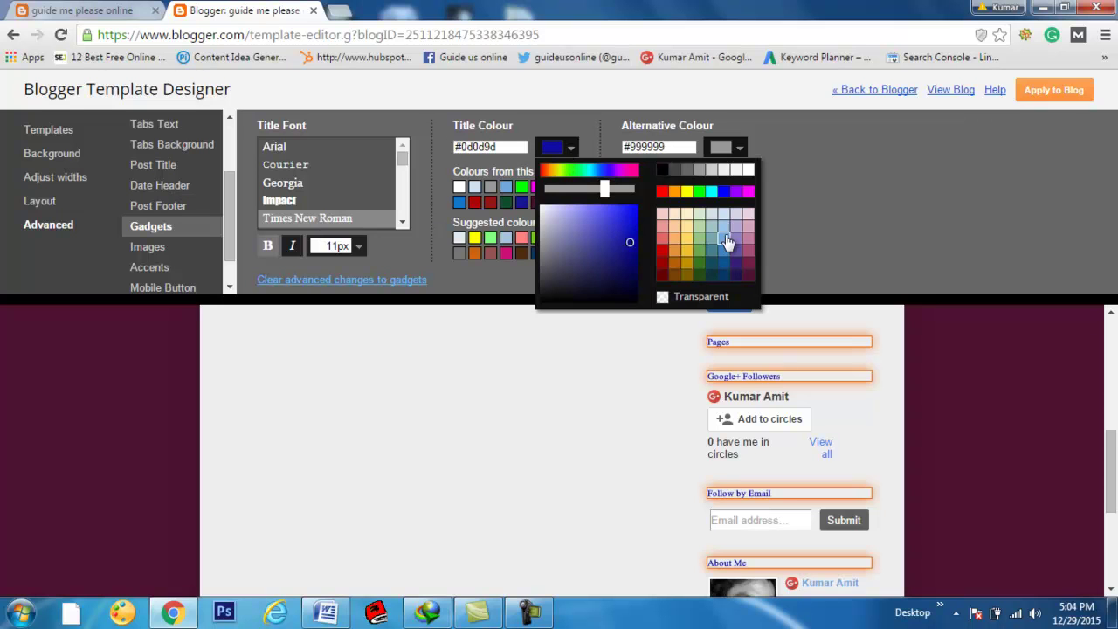
{"action": "left_click", "coordinate": [724, 191]}
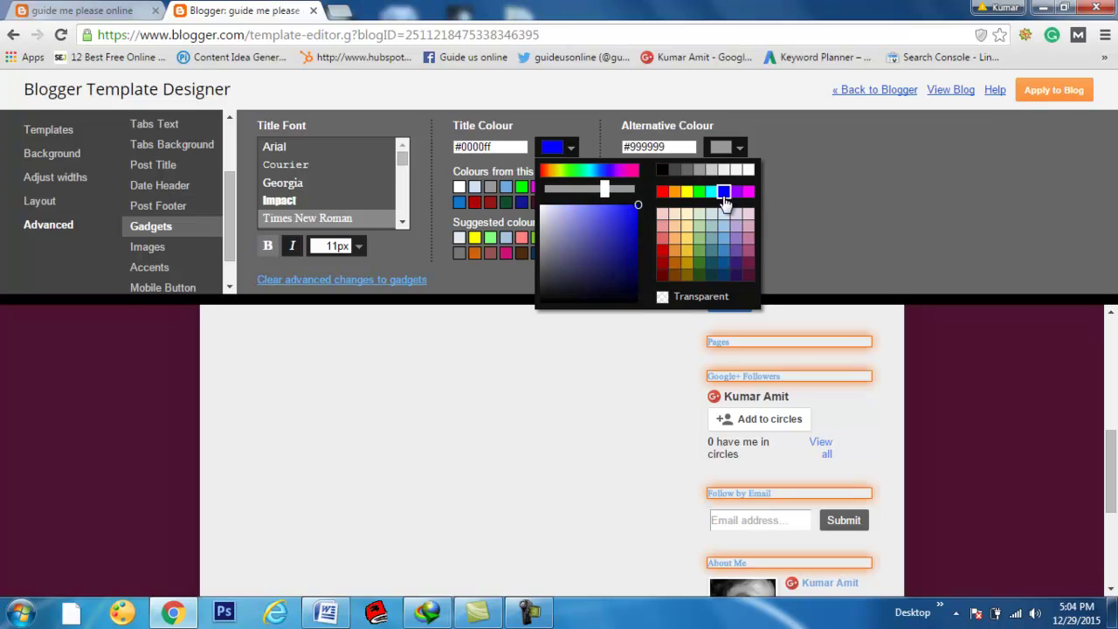
{"action": "left_click", "coordinate": [749, 250]}
{"action": "left_click", "coordinate": [750, 276]}
{"action": "left_click", "coordinate": [725, 276]}
{"action": "left_click", "coordinate": [711, 251]}
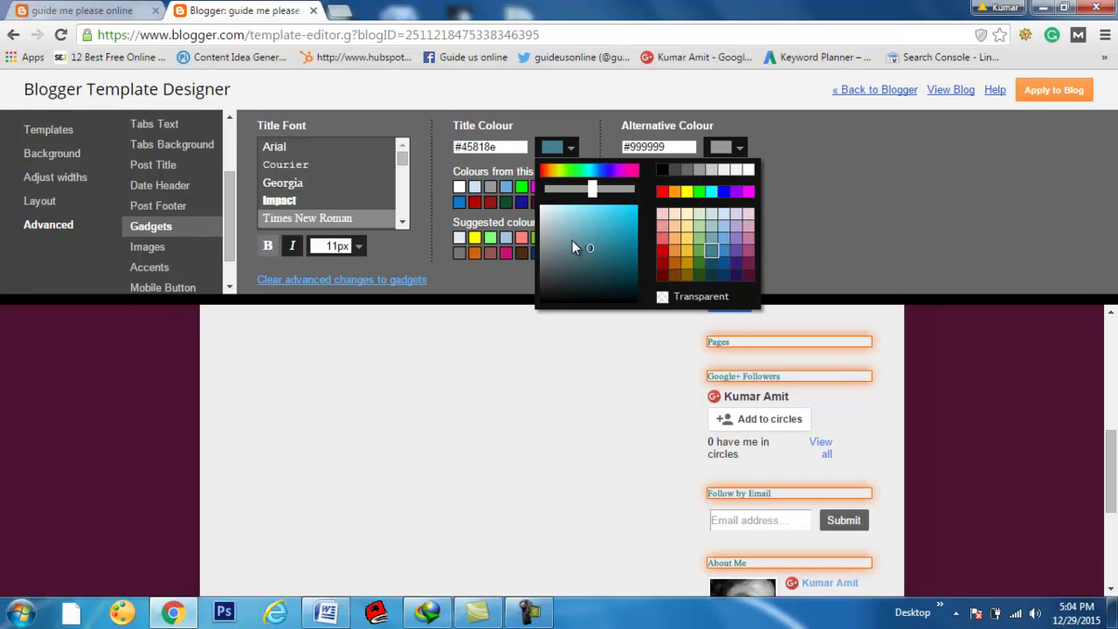
{"action": "mouse_move", "coordinate": [592, 248]}
{"action": "left_mouse_down"}
{"action": "mouse_move", "coordinate": [633, 242]}
{"action": "mouse_move", "coordinate": [660, 210]}
{"action": "left_mouse_up"}
{"action": "left_click", "coordinate": [747, 150]}
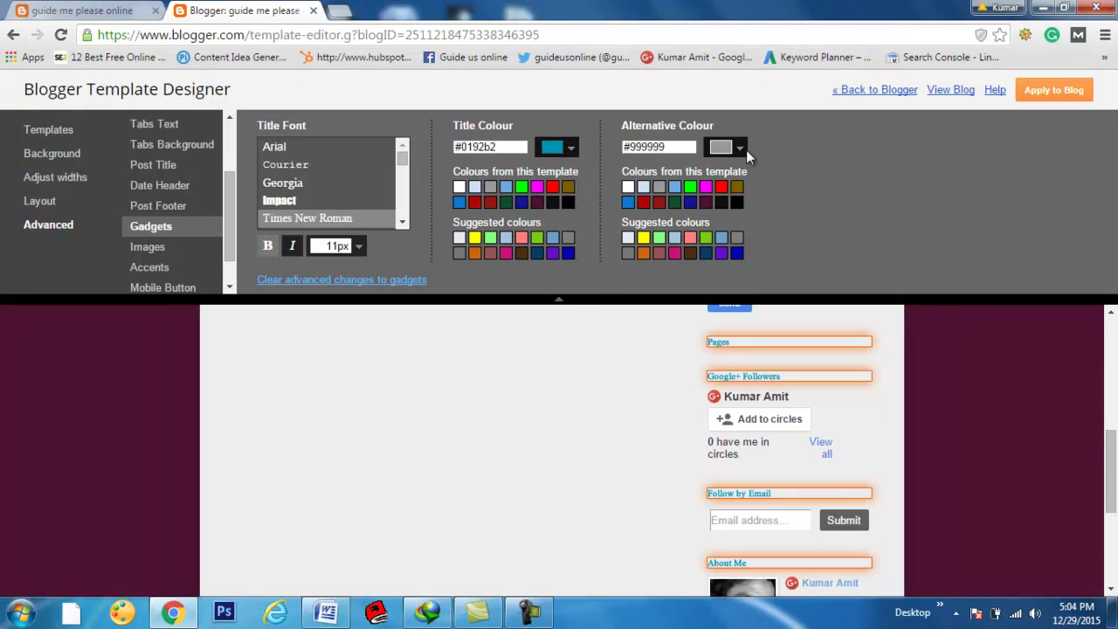
Step: Try several suggested colours for the gadgets' alternative colour, including #6ea1cc, and set it to the custom grey #57616a
{"action": "left_click", "coordinate": [721, 252]}
{"action": "left_click", "coordinate": [690, 238]}
{"action": "left_click", "coordinate": [706, 237]}
{"action": "left_click", "coordinate": [722, 238]}
{"action": "left_click", "coordinate": [739, 149]}
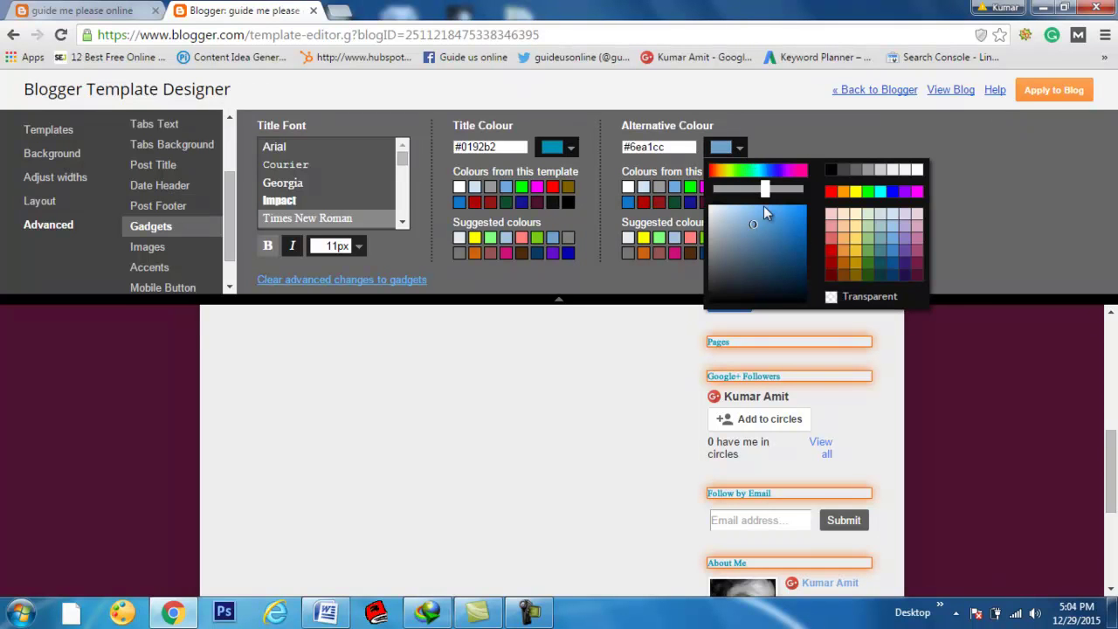
{"action": "mouse_move", "coordinate": [775, 215]}
{"action": "left_mouse_down"}
{"action": "mouse_move", "coordinate": [792, 223]}
{"action": "mouse_move", "coordinate": [765, 267]}
{"action": "mouse_move", "coordinate": [726, 262]}
{"action": "left_mouse_up"}
{"action": "left_click", "coordinate": [942, 163]}
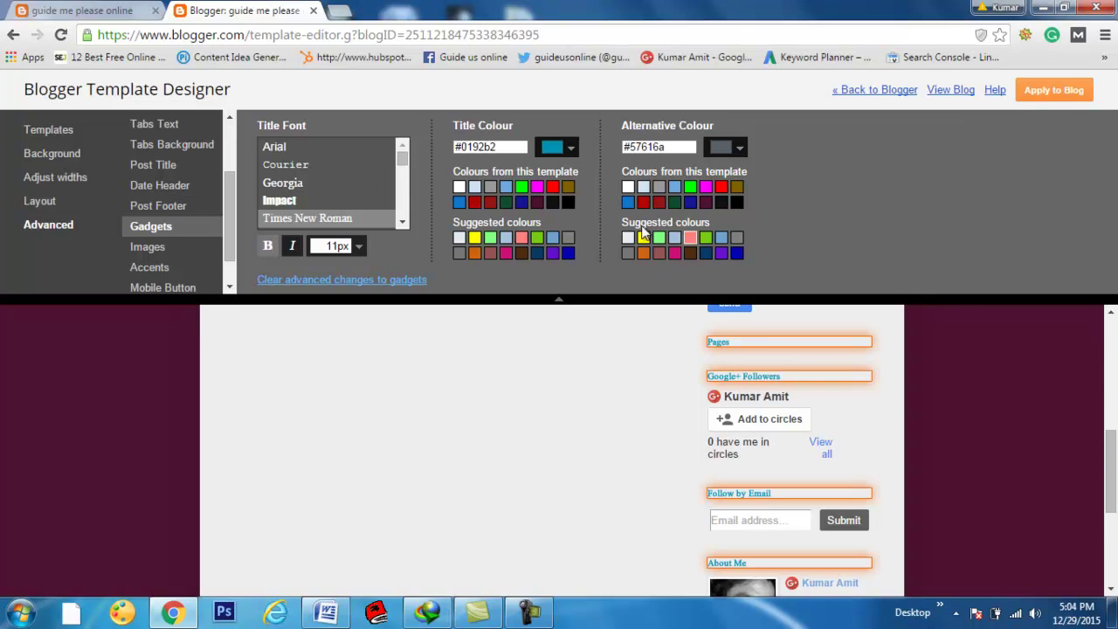
Step: Open the images settings and look over the highlighted areas in the blog preview
{"action": "left_click", "coordinate": [147, 254]}
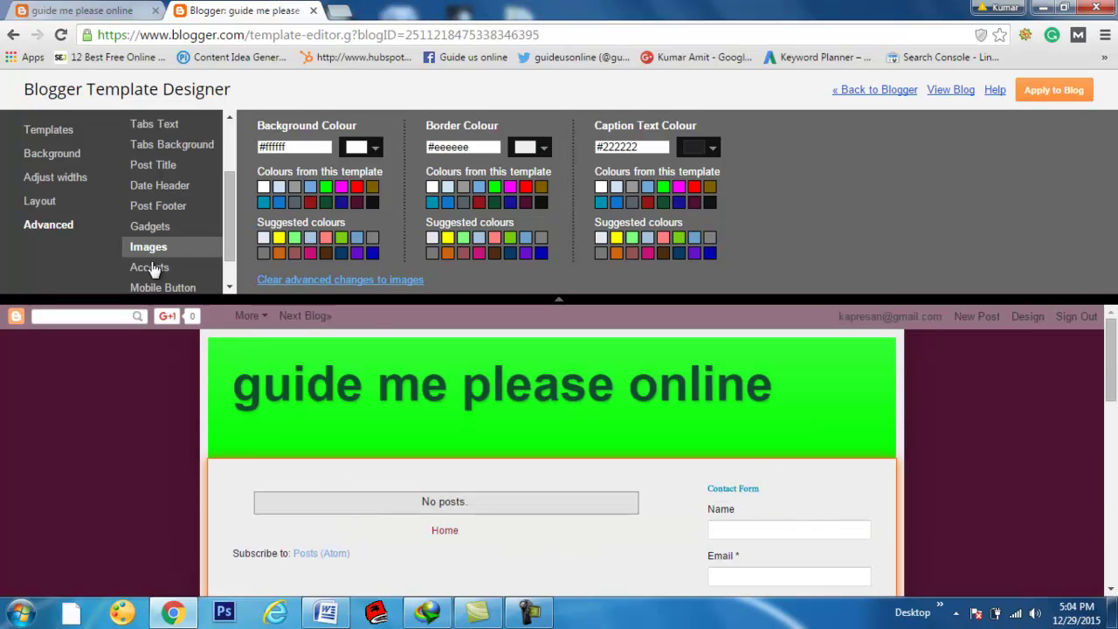
{"action": "scroll", "coordinate": [494, 545], "scroll_direction": "down", "scroll_amount": 3}
{"action": "scroll", "coordinate": [494, 545], "scroll_direction": "down", "scroll_amount": 3}
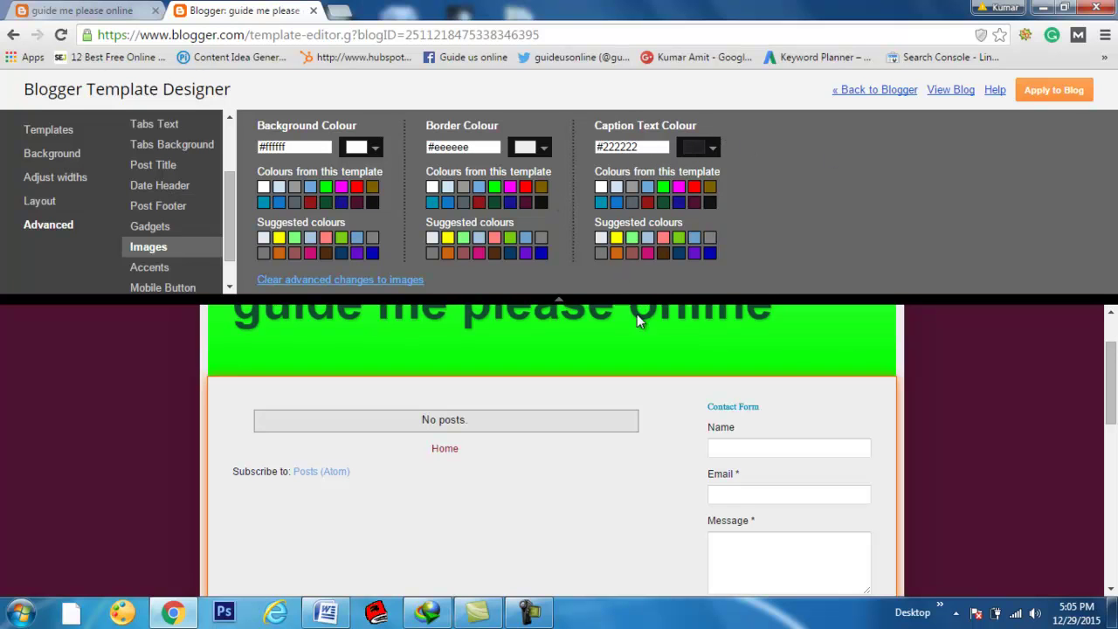
{"action": "scroll", "coordinate": [234, 270], "scroll_direction": "down", "scroll_amount": 1}
Step: Open the accents settings, set the separator line colour to #083b66 and check the line in the preview
{"action": "left_click", "coordinate": [157, 234]}
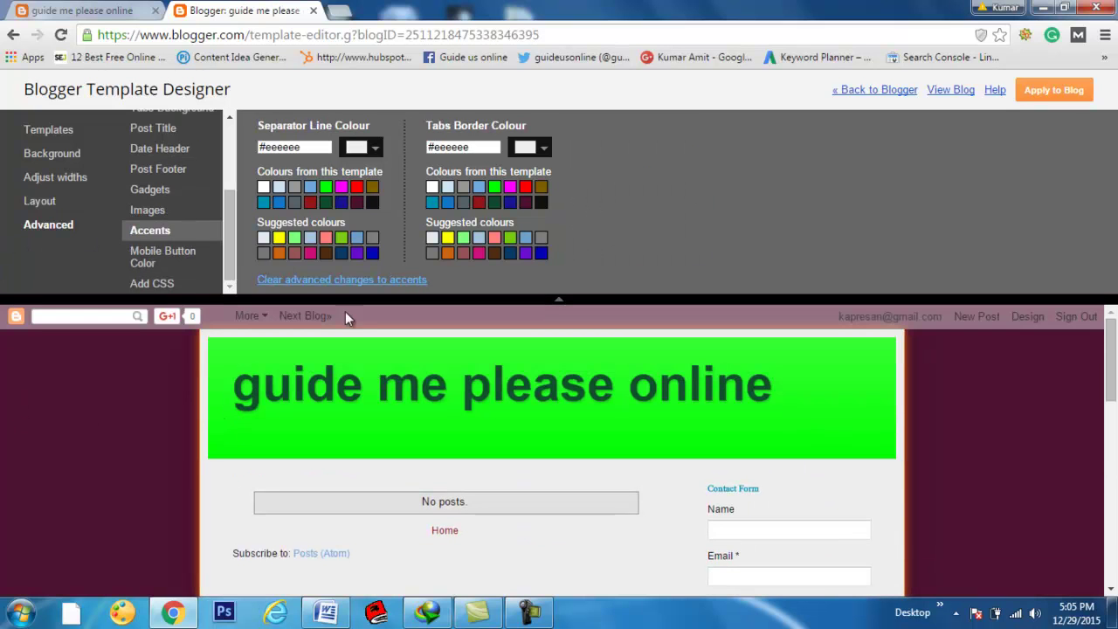
{"action": "left_click", "coordinate": [325, 202]}
{"action": "left_click", "coordinate": [341, 252]}
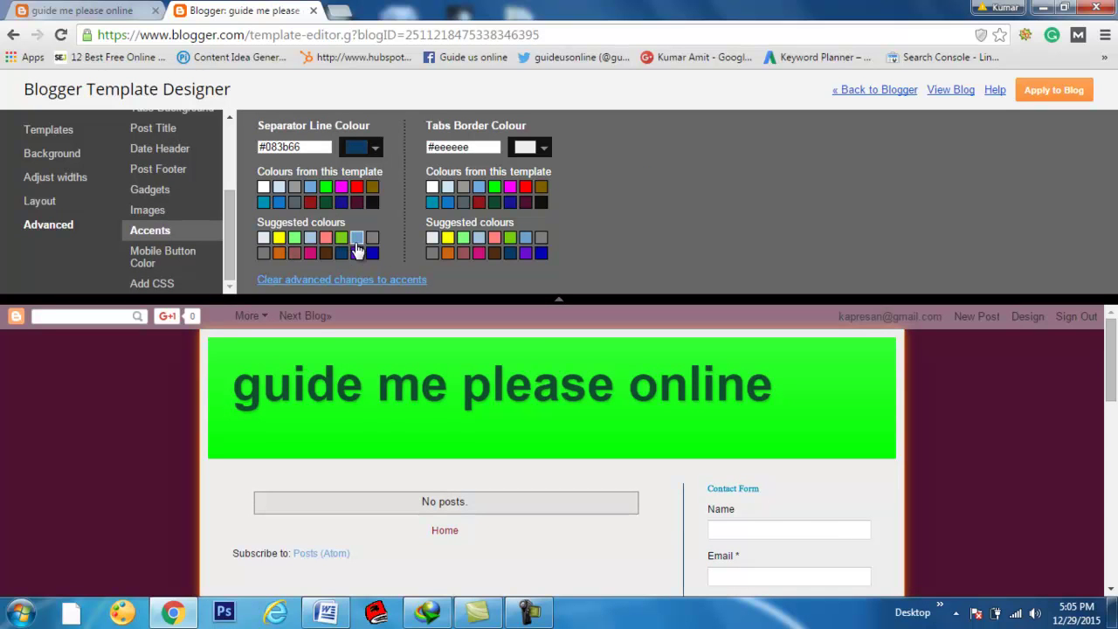
{"action": "scroll", "coordinate": [657, 516], "scroll_direction": "down", "scroll_amount": 5}
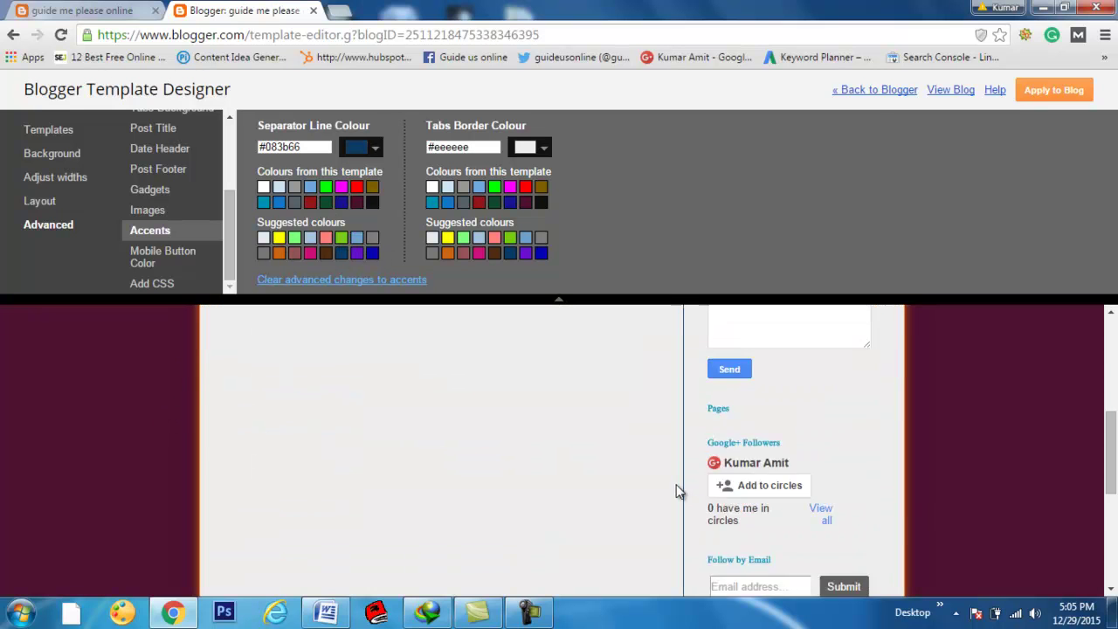
{"action": "scroll", "coordinate": [511, 555], "scroll_direction": "up", "scroll_amount": 3}
Step: Try suggested colours for the separator line, including #0404b2, #ff7f7f, #777777 and #7f7f7f
{"action": "left_click", "coordinate": [372, 253]}
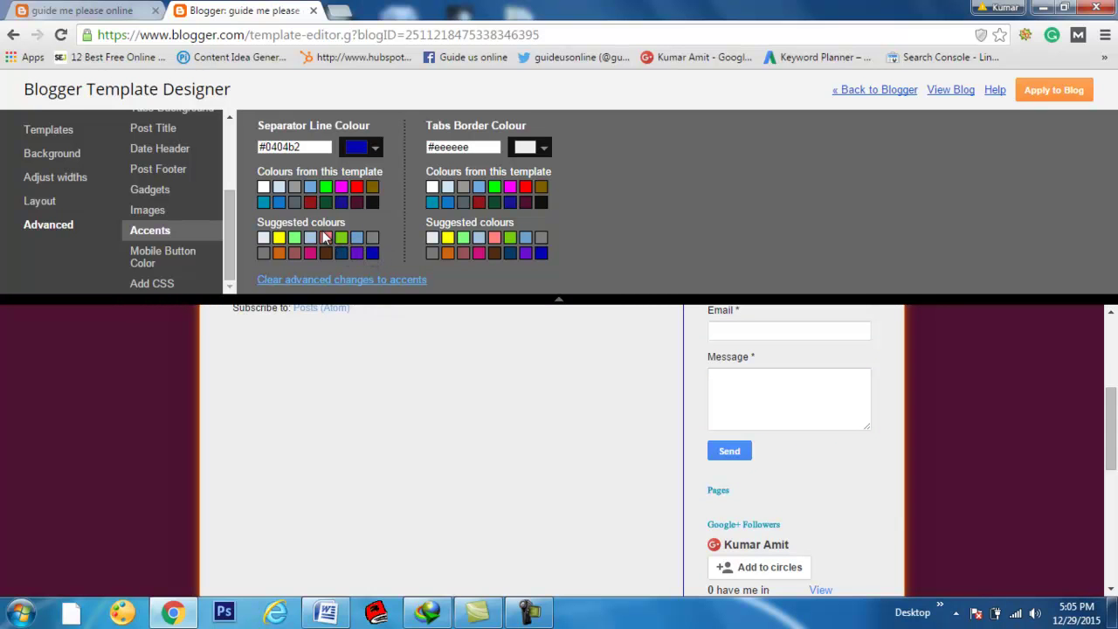
{"action": "left_click", "coordinate": [325, 238]}
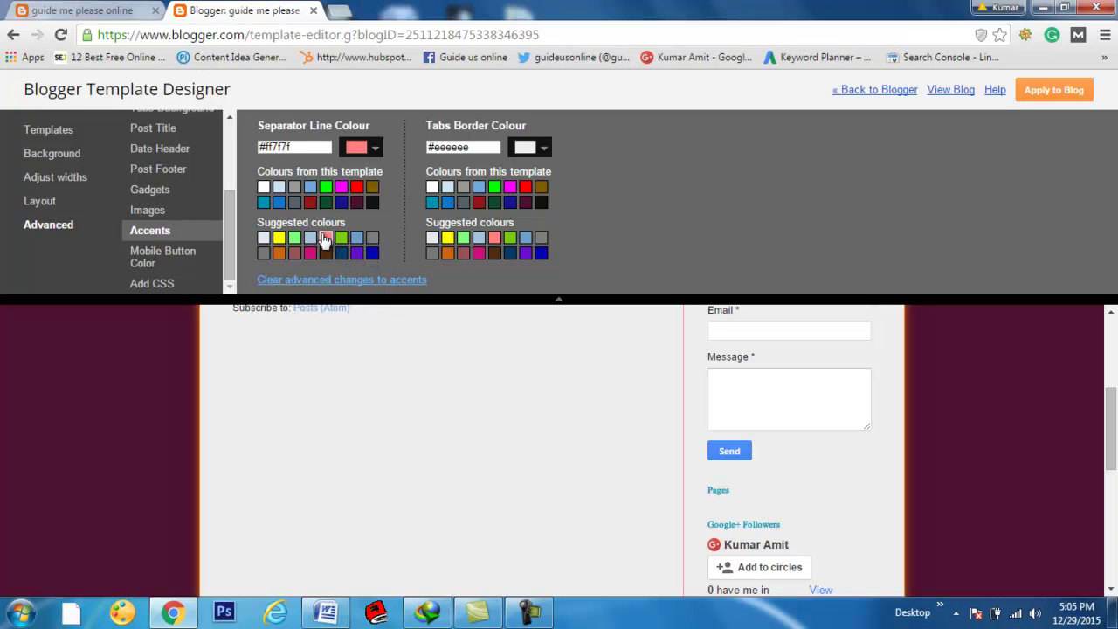
{"action": "left_click", "coordinate": [311, 253]}
{"action": "left_click", "coordinate": [295, 253]}
{"action": "left_click", "coordinate": [265, 255]}
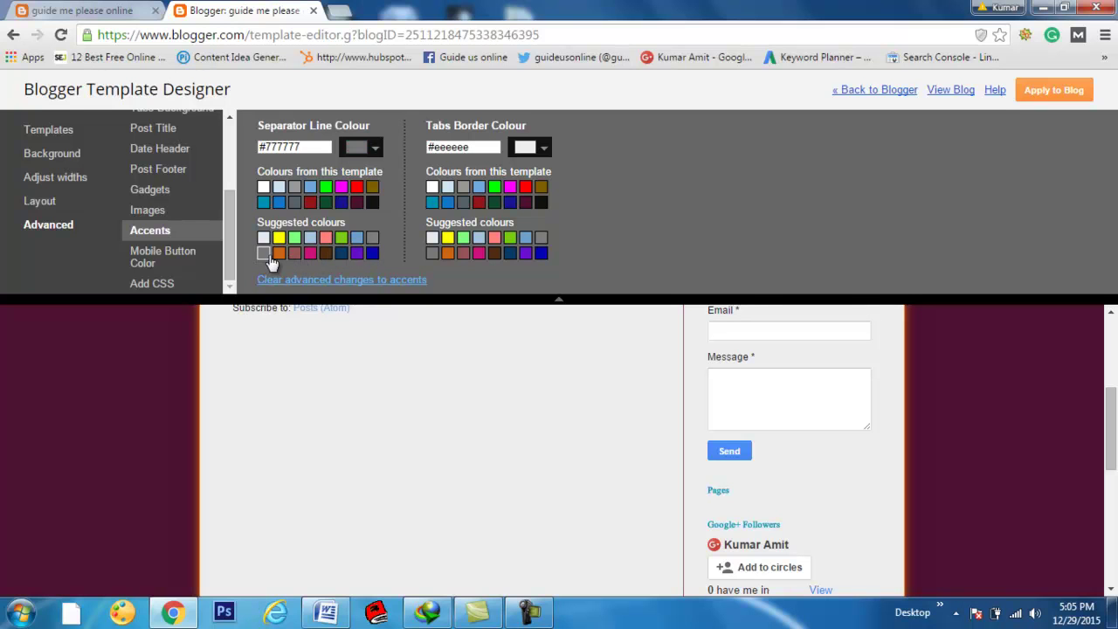
{"action": "left_click", "coordinate": [278, 237]}
{"action": "left_click", "coordinate": [294, 239]}
{"action": "left_click", "coordinate": [372, 242]}
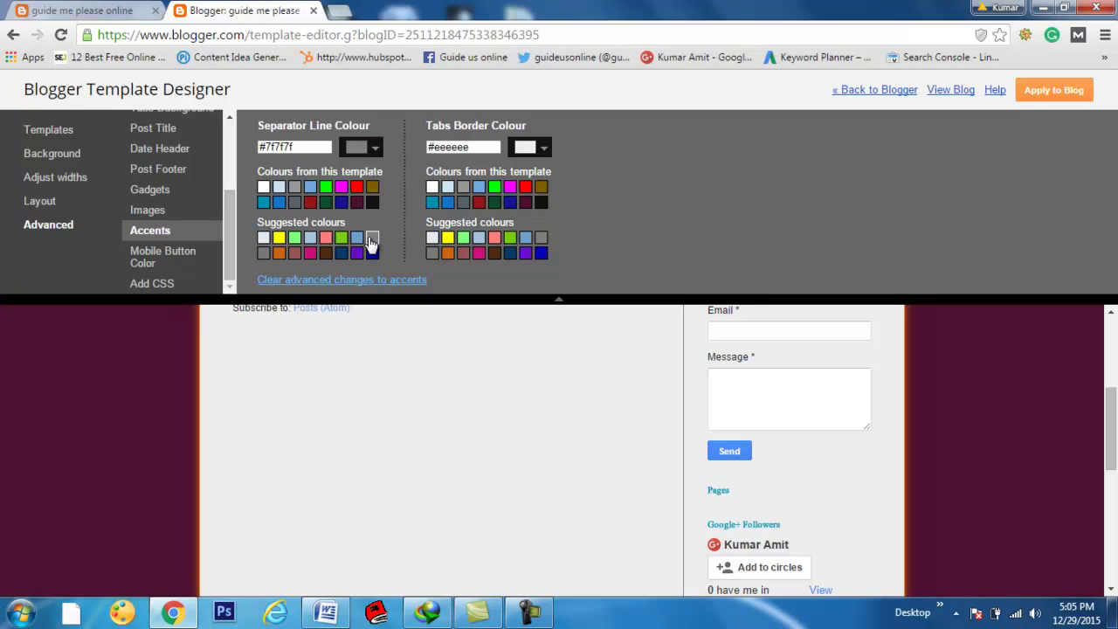
Step: Set the separator line colour to #111111 and examine the line along the whole blog preview
{"action": "scroll", "coordinate": [457, 459], "scroll_direction": "up", "scroll_amount": 3}
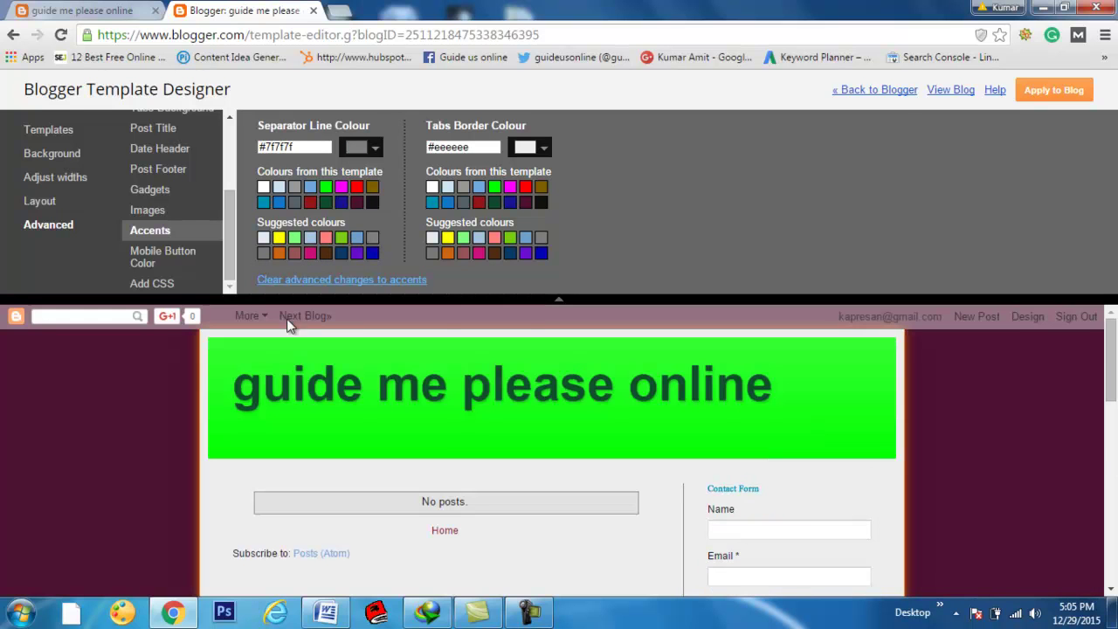
{"action": "left_click", "coordinate": [373, 204]}
{"action": "scroll", "coordinate": [361, 516], "scroll_direction": "down", "scroll_amount": 5}
{"action": "scroll", "coordinate": [362, 517], "scroll_direction": "up", "scroll_amount": 5}
{"action": "scroll", "coordinate": [362, 516], "scroll_direction": "down", "scroll_amount": 5}
{"action": "scroll", "coordinate": [342, 512], "scroll_direction": "up", "scroll_amount": 5}
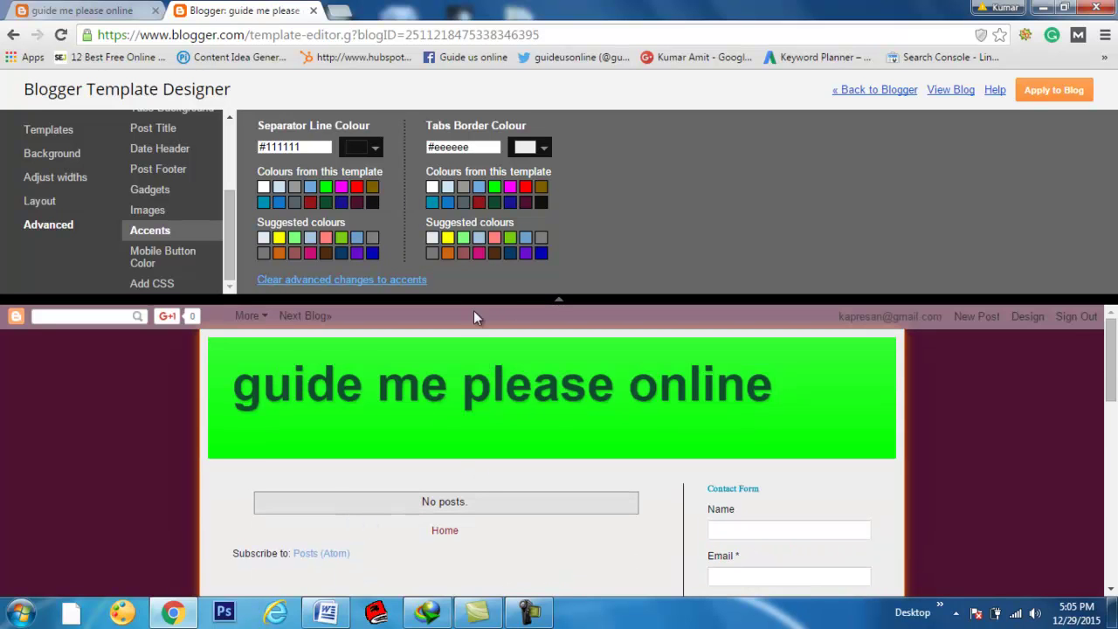
{"action": "scroll", "coordinate": [387, 417], "scroll_direction": "down", "scroll_amount": 2}
Step: Set the tabs border colour to #ff0000 and look over the blog preview down to its footer
{"action": "left_click", "coordinate": [525, 189]}
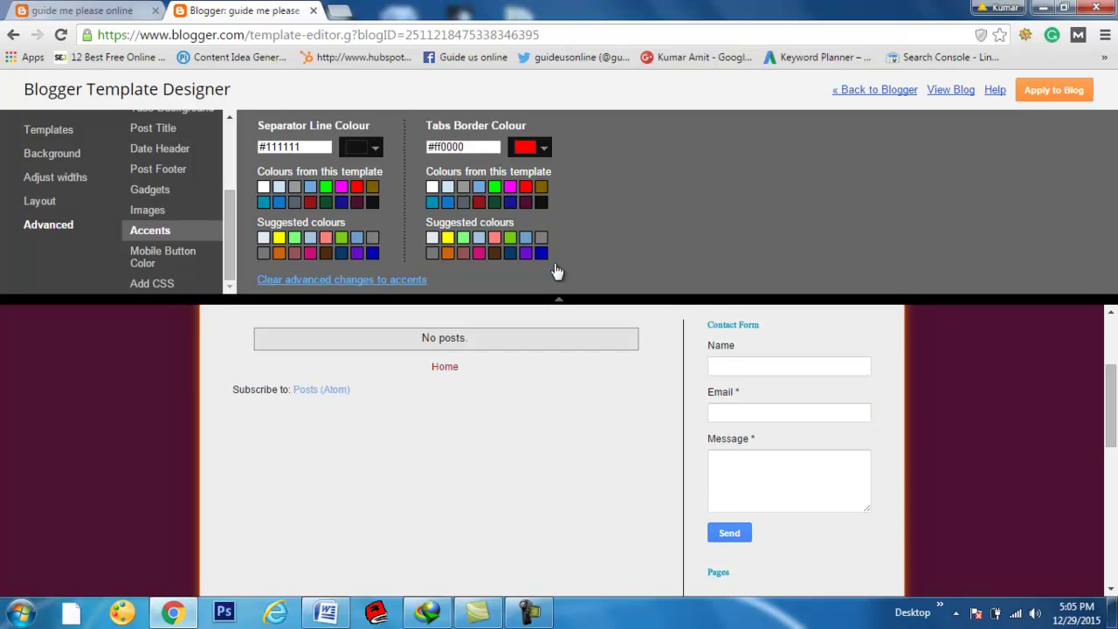
{"action": "scroll", "coordinate": [465, 543], "scroll_direction": "down", "scroll_amount": 5}
{"action": "scroll", "coordinate": [463, 543], "scroll_direction": "down", "scroll_amount": 3}
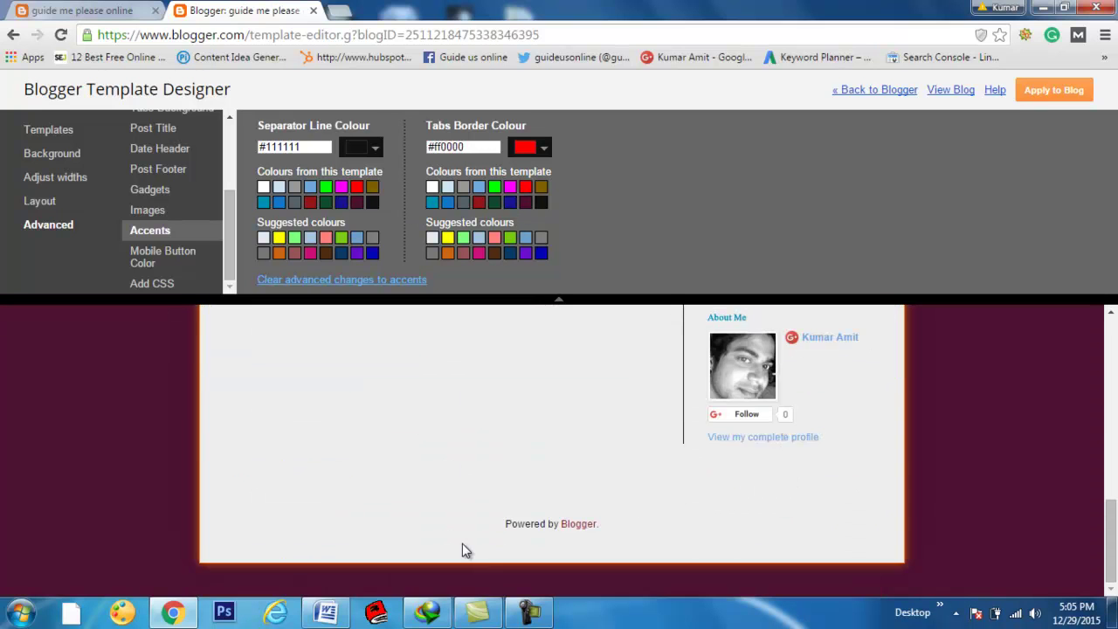
{"action": "scroll", "coordinate": [462, 543], "scroll_direction": "up", "scroll_amount": 8}
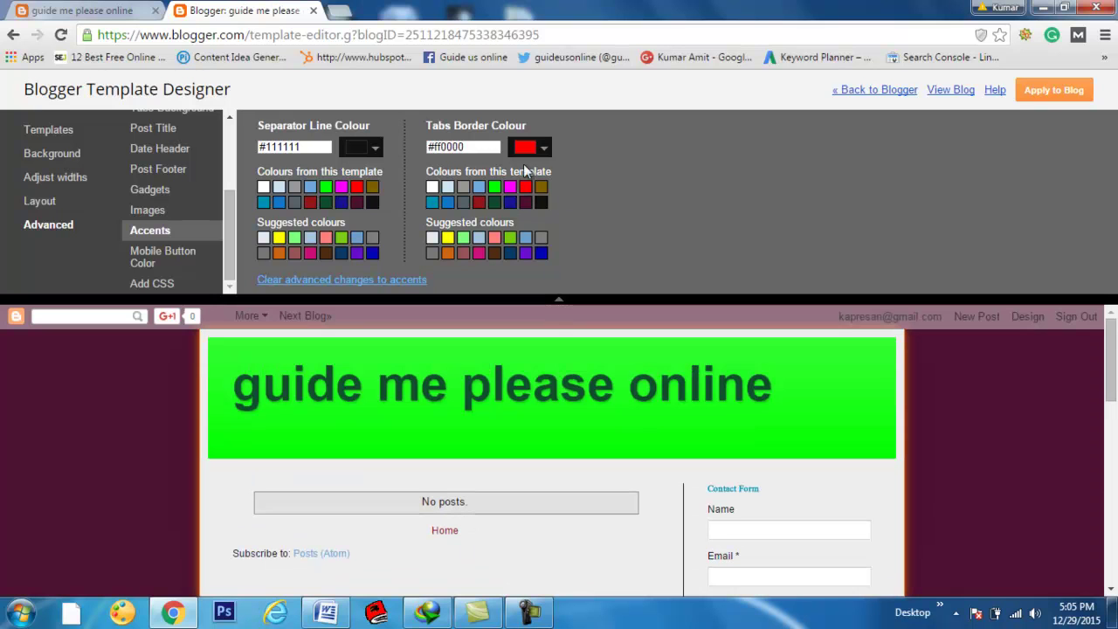
Step: Open the mobile button colour settings and look over the blog preview
{"action": "left_click", "coordinate": [165, 256]}
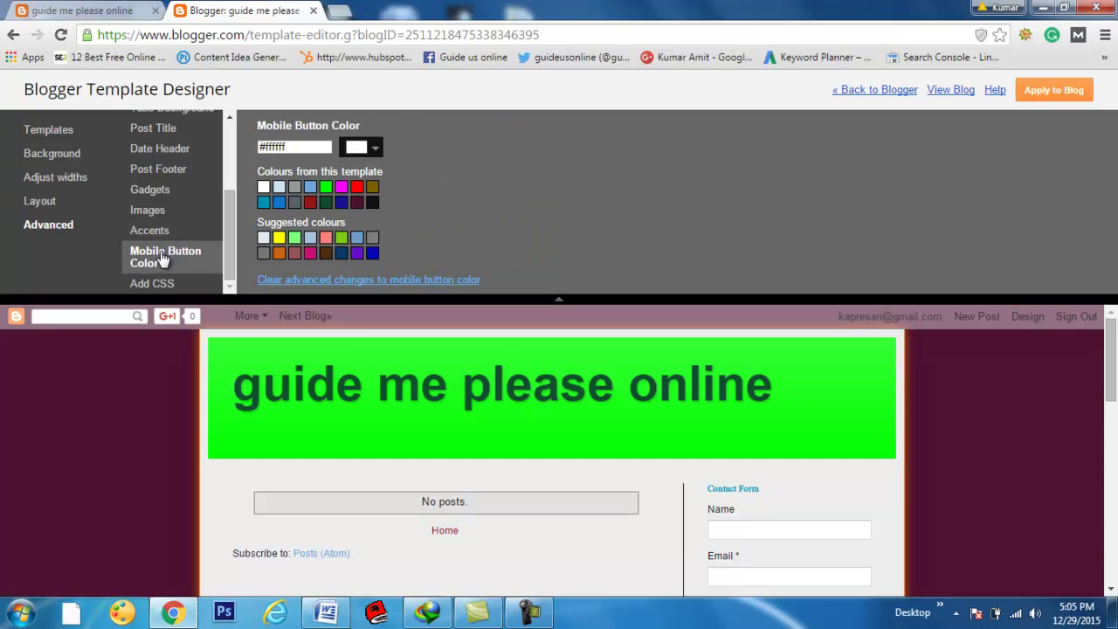
{"action": "scroll", "coordinate": [31, 371], "scroll_direction": "down", "scroll_amount": 5}
{"action": "scroll", "coordinate": [31, 371], "scroll_direction": "up", "scroll_amount": 5}
{"action": "scroll", "coordinate": [31, 379], "scroll_direction": "up", "scroll_amount": 1}
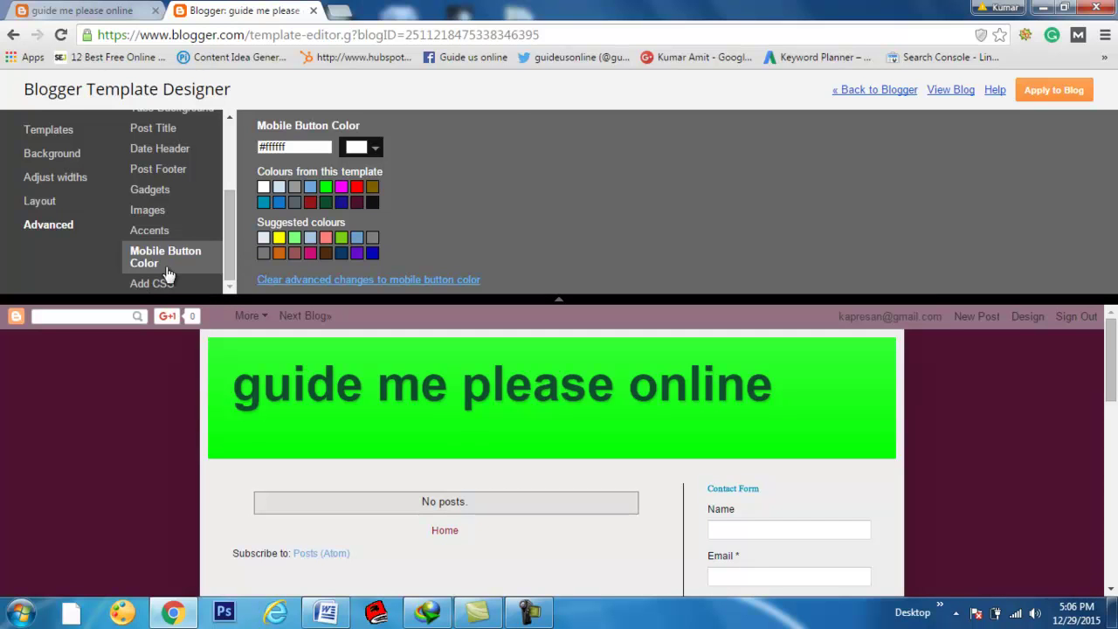
Step: Open the custom CSS editor, place the cursor in it and look over the whole blog preview
{"action": "left_click", "coordinate": [149, 290]}
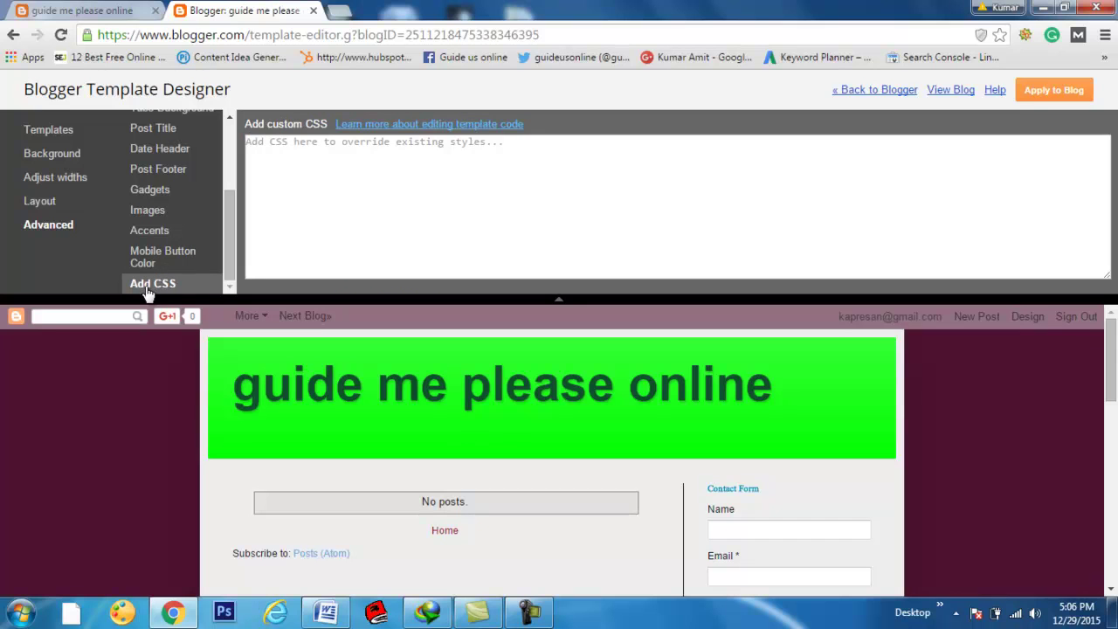
{"action": "left_click", "coordinate": [303, 181]}
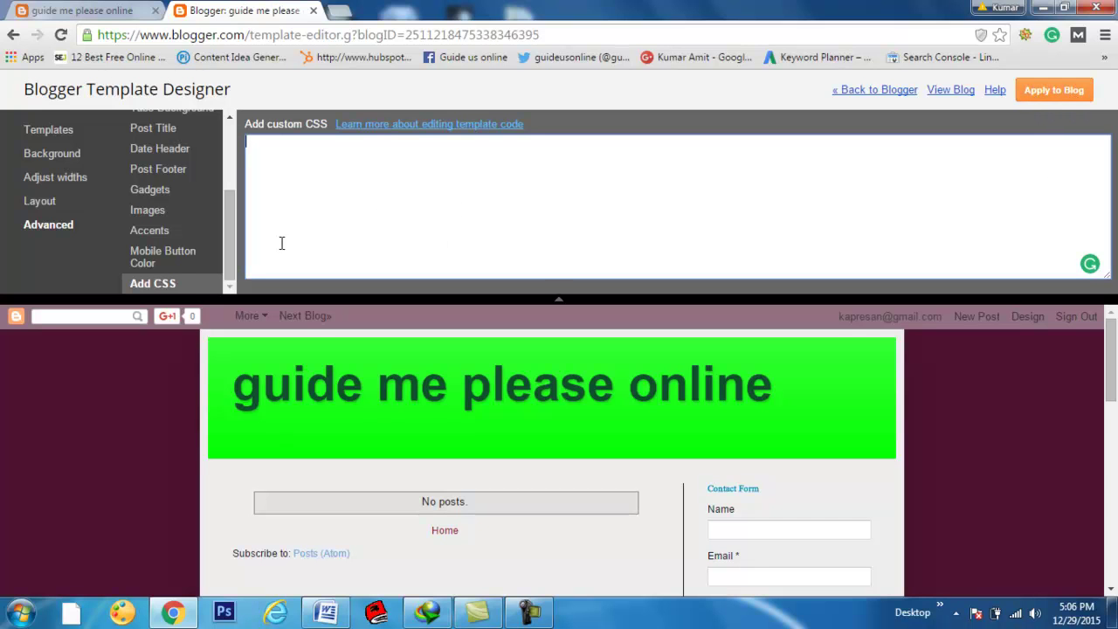
{"action": "scroll", "coordinate": [55, 461], "scroll_direction": "down", "scroll_amount": 6}
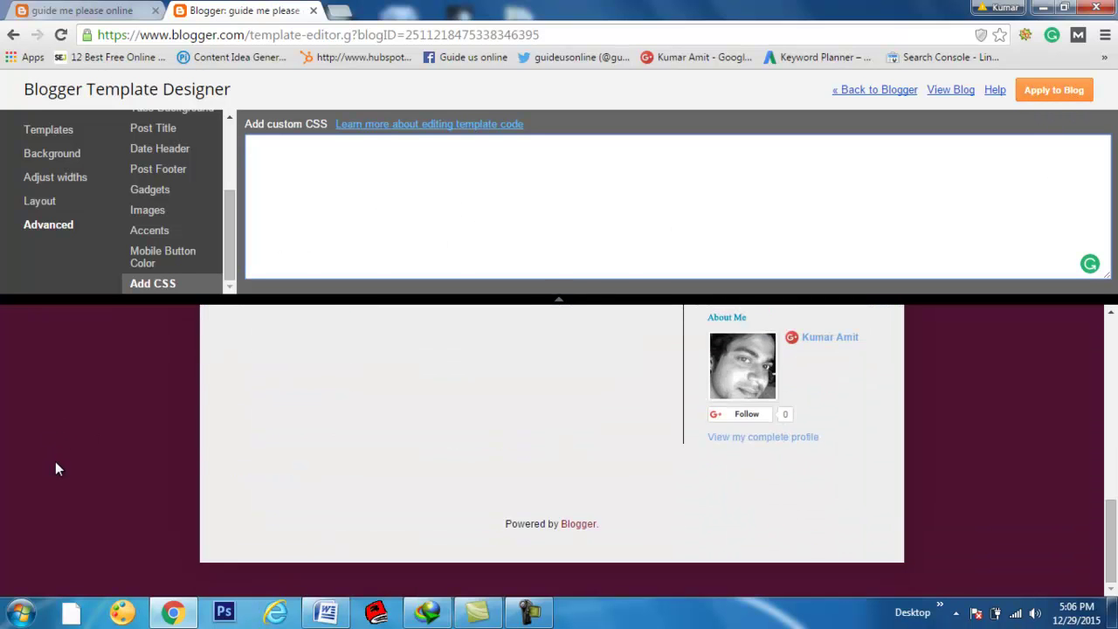
{"action": "scroll", "coordinate": [55, 461], "scroll_direction": "up", "scroll_amount": 6}
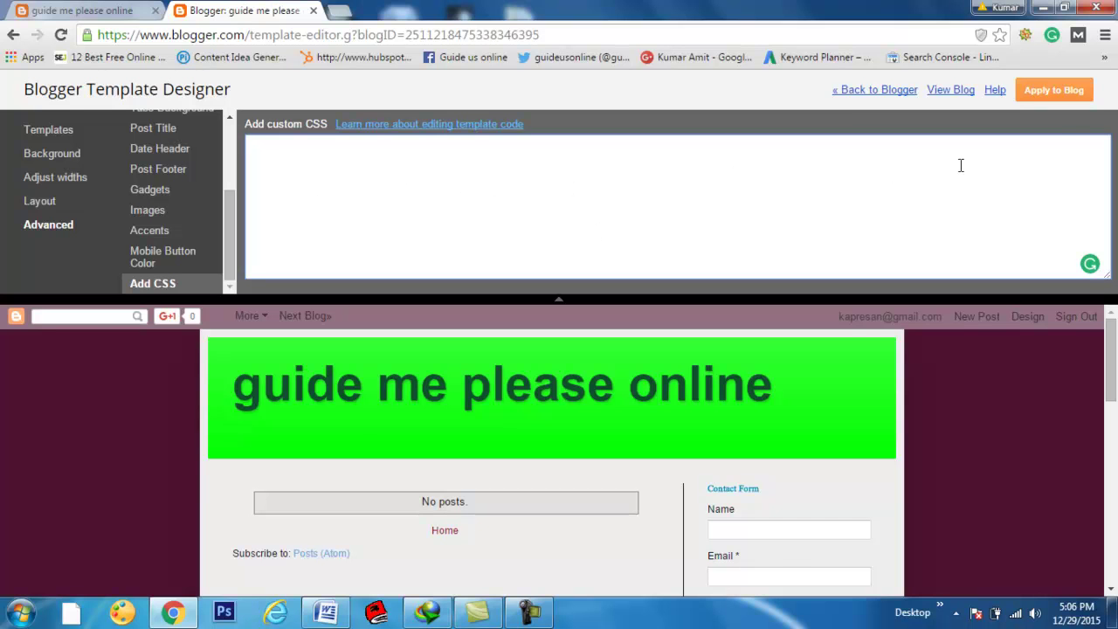
{"action": "scroll", "coordinate": [91, 425], "scroll_direction": "down", "scroll_amount": 3}
{"action": "scroll", "coordinate": [136, 489], "scroll_direction": "up", "scroll_amount": 3}
Step: Switch to the live blog, compare it with the template preview and reload the live page
{"action": "left_click", "coordinate": [99, 7]}
{"action": "scroll", "coordinate": [175, 392], "scroll_direction": "down", "scroll_amount": 1}
{"action": "scroll", "coordinate": [174, 392], "scroll_direction": "up", "scroll_amount": 1}
{"action": "left_click", "coordinate": [262, 10]}
{"action": "left_click", "coordinate": [87, 10]}
{"action": "left_click", "coordinate": [61, 35]}
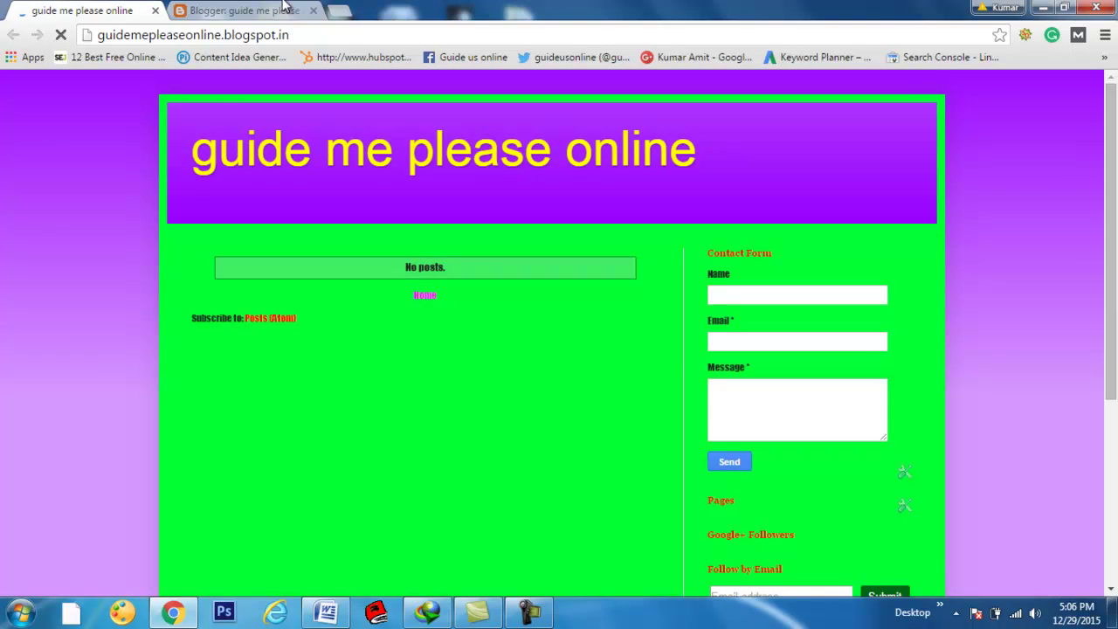
Step: Apply the customised template to the blog and reload the live blog page
{"action": "left_click", "coordinate": [240, 10]}
{"action": "left_click", "coordinate": [1055, 92]}
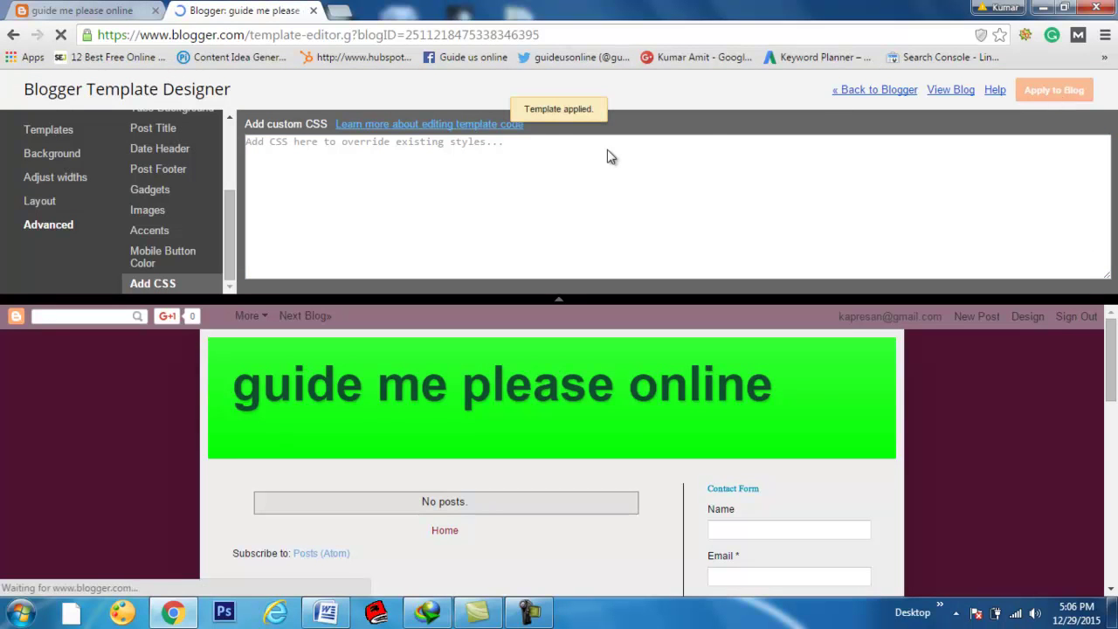
{"action": "left_click", "coordinate": [96, 10]}
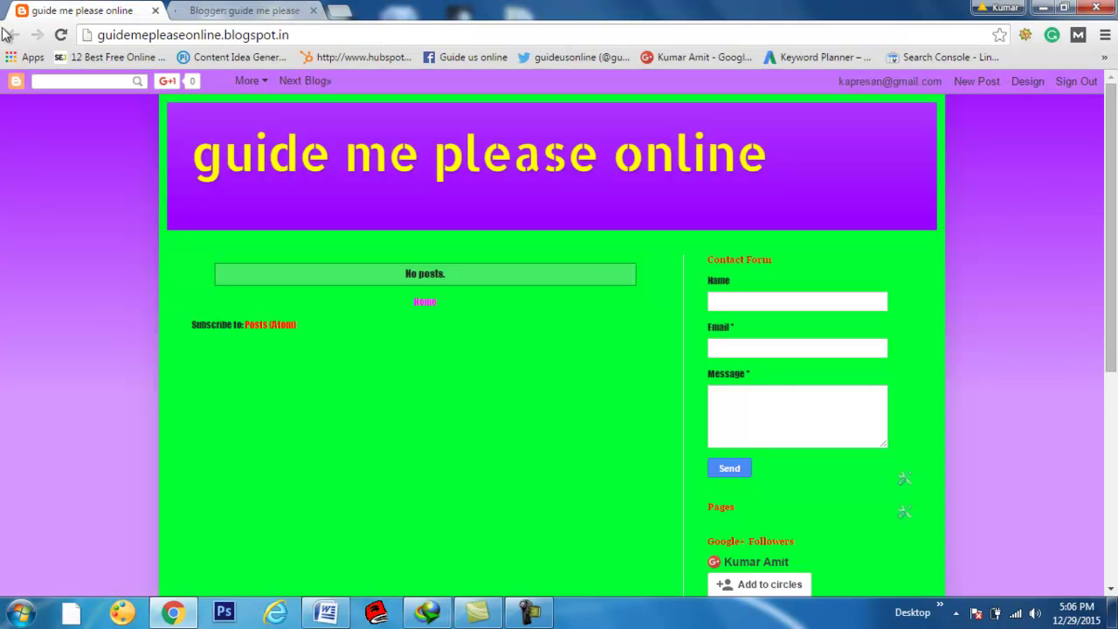
{"action": "left_click", "coordinate": [61, 40]}
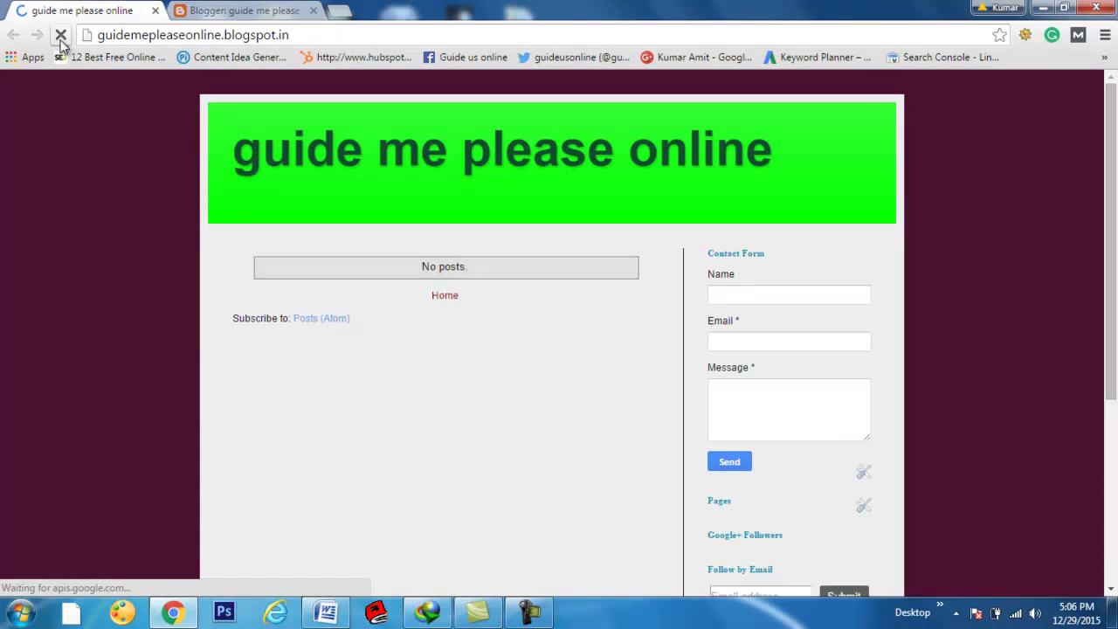
Step: Examine the published blog's header, separator line, sidebar gadgets and footer
{"action": "scroll", "coordinate": [103, 299], "scroll_direction": "down", "scroll_amount": 4}
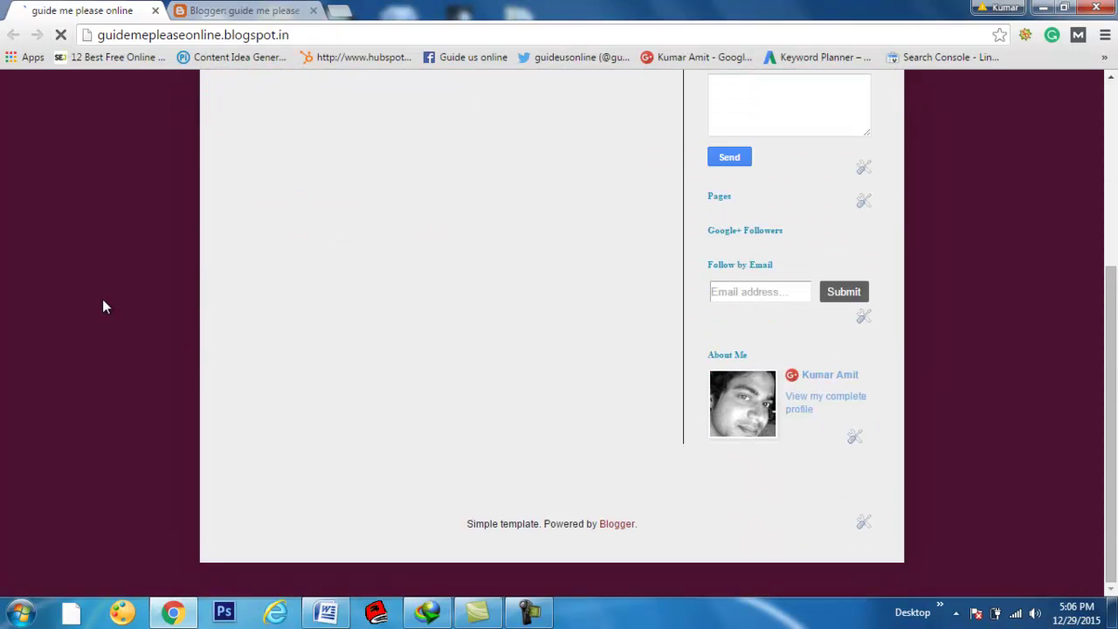
{"action": "scroll", "coordinate": [102, 299], "scroll_direction": "up", "scroll_amount": 5}
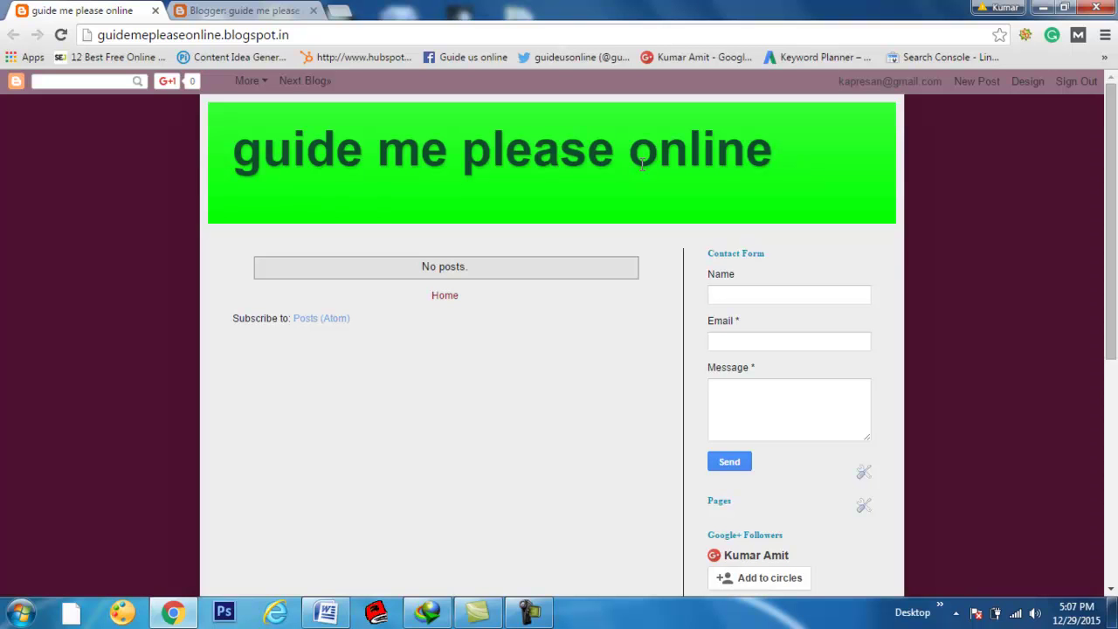
{"action": "scroll", "coordinate": [640, 166], "scroll_direction": "down", "scroll_amount": 5}
{"action": "scroll", "coordinate": [641, 166], "scroll_direction": "up", "scroll_amount": 5}
{"action": "scroll", "coordinate": [477, 425], "scroll_direction": "down", "scroll_amount": 5}
{"action": "scroll", "coordinate": [478, 424], "scroll_direction": "up", "scroll_amount": 5}
{"action": "scroll", "coordinate": [497, 372], "scroll_direction": "down", "scroll_amount": 5}
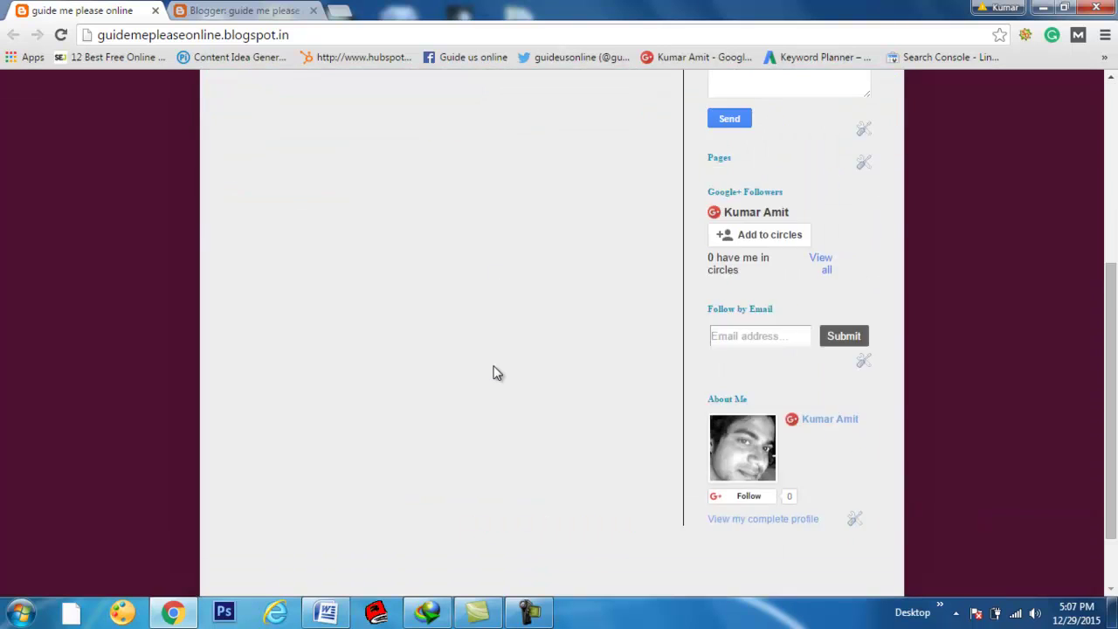